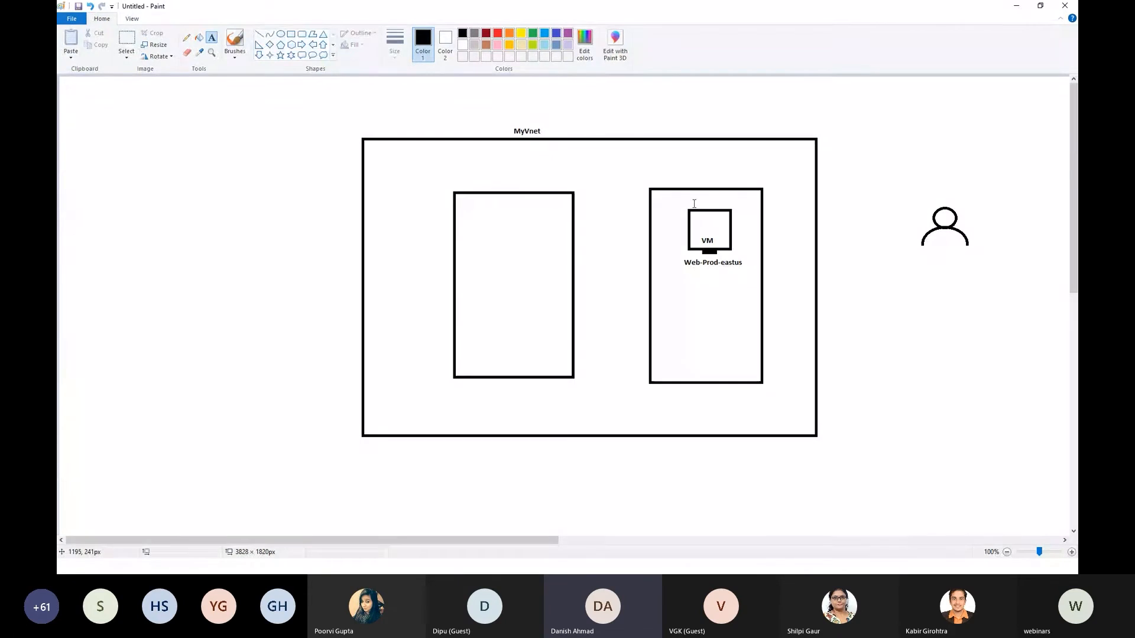
Add the text label CentralIndia above the VM icon inside the subnet box
{"action": "left_click", "coordinate": [689, 197]}
{"action": "type", "text": "centra"}
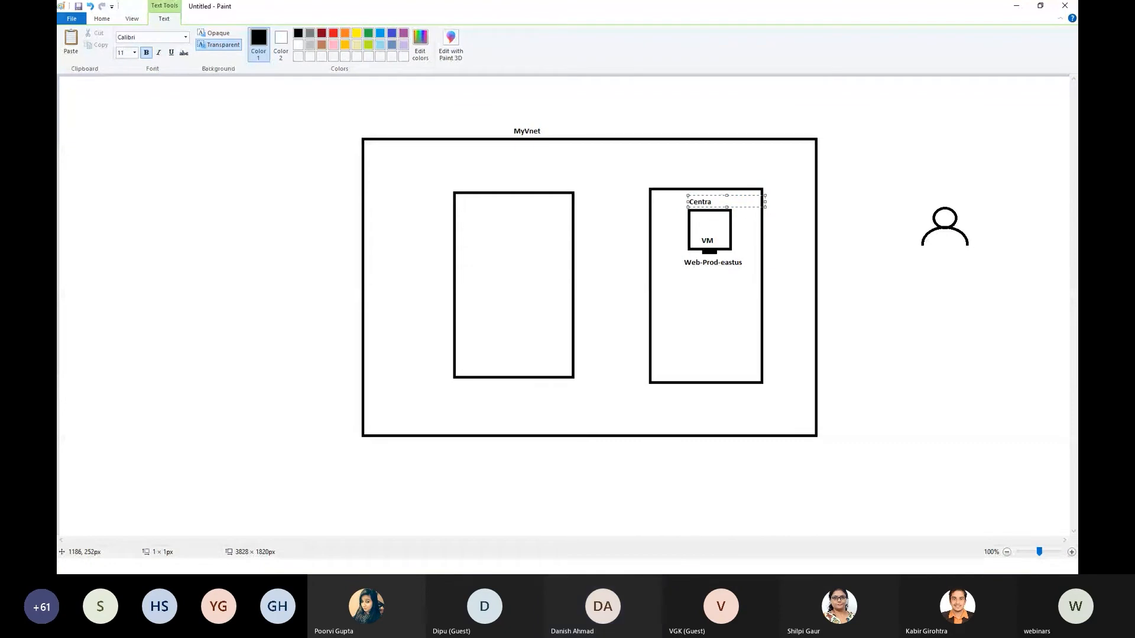
{"action": "type", "text": "lIndia"}
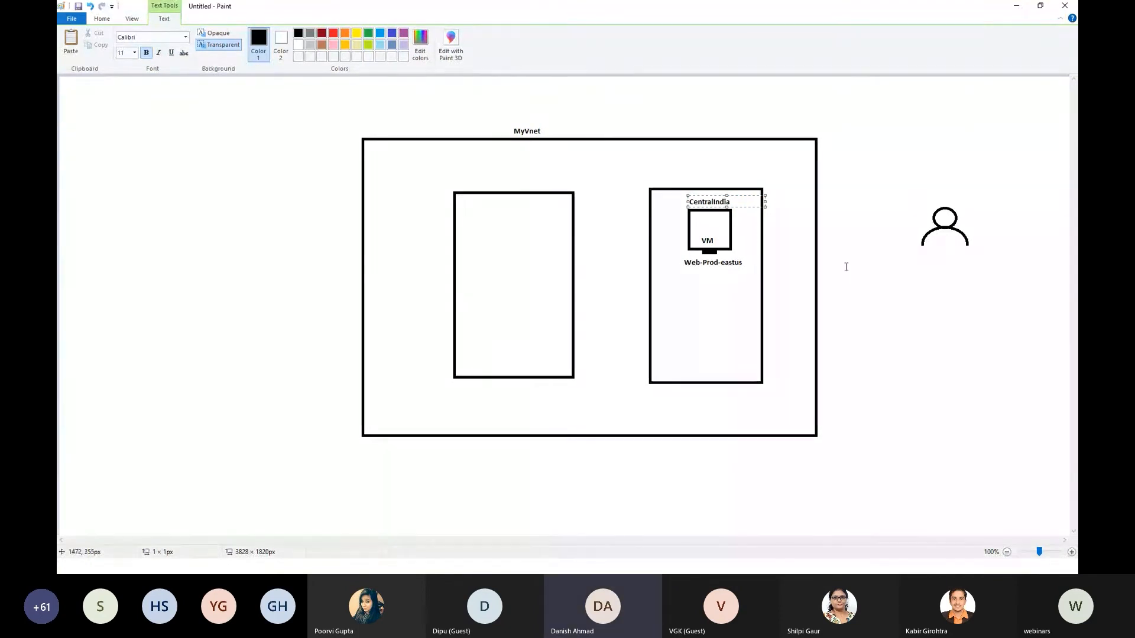
Add the text label CentralIndia under the user figure and nudge it closer to the figure
{"action": "left_click", "coordinate": [928, 255]}
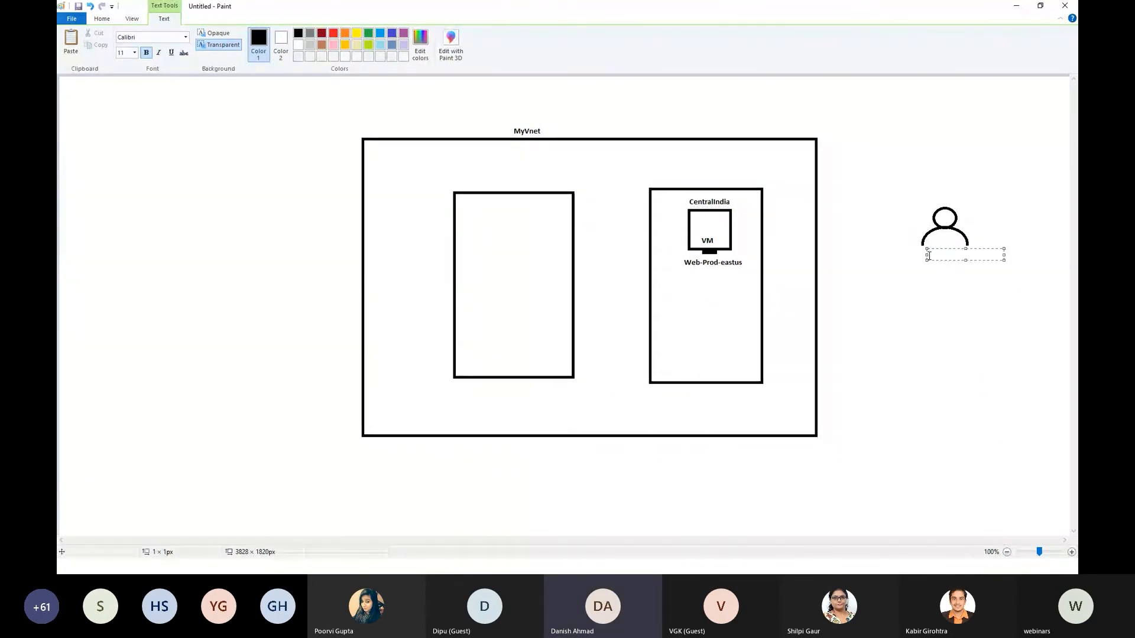
{"action": "type", "text": "CentralIndia"}
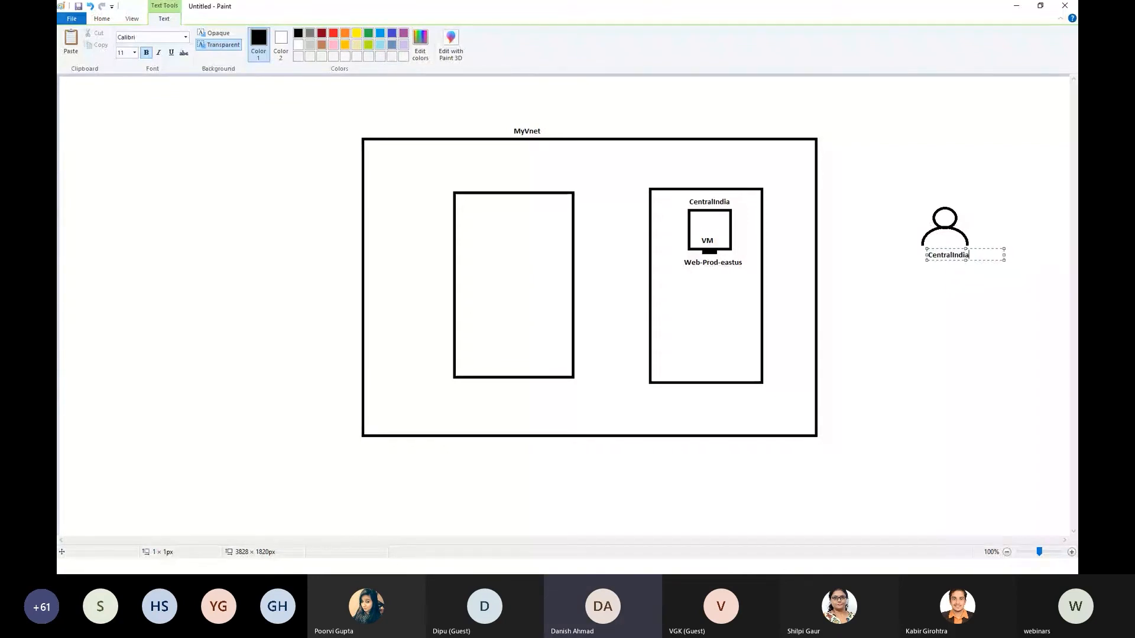
{"action": "left_click_drag", "start_coordinate": [983, 248], "coordinate": [981, 243]}
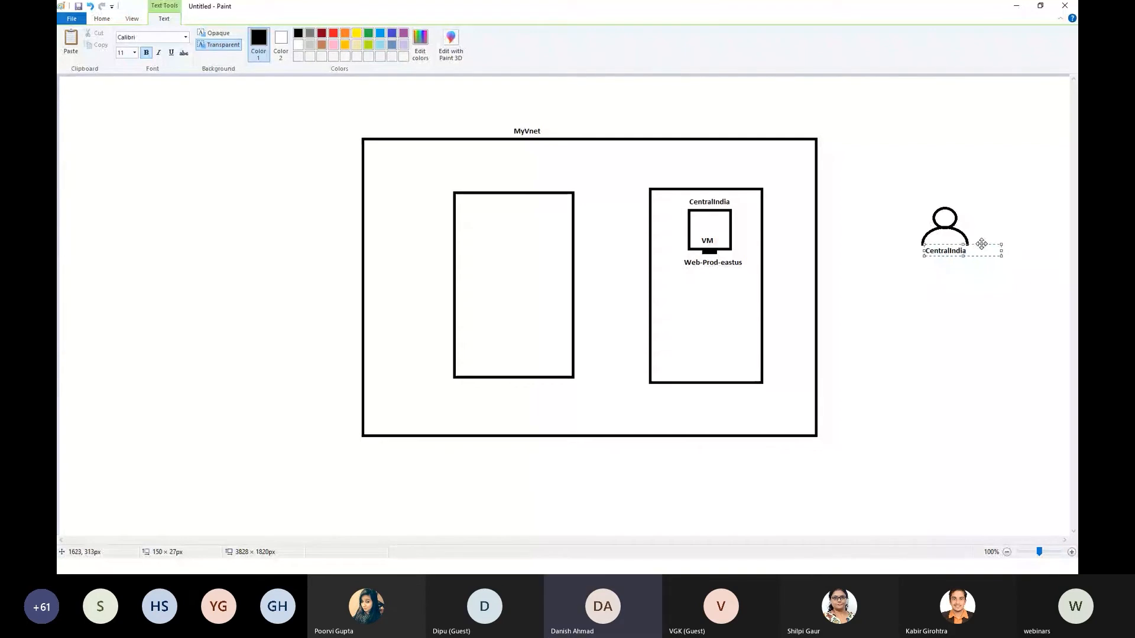
{"action": "left_click_drag", "start_coordinate": [983, 265], "coordinate": [919, 194]}
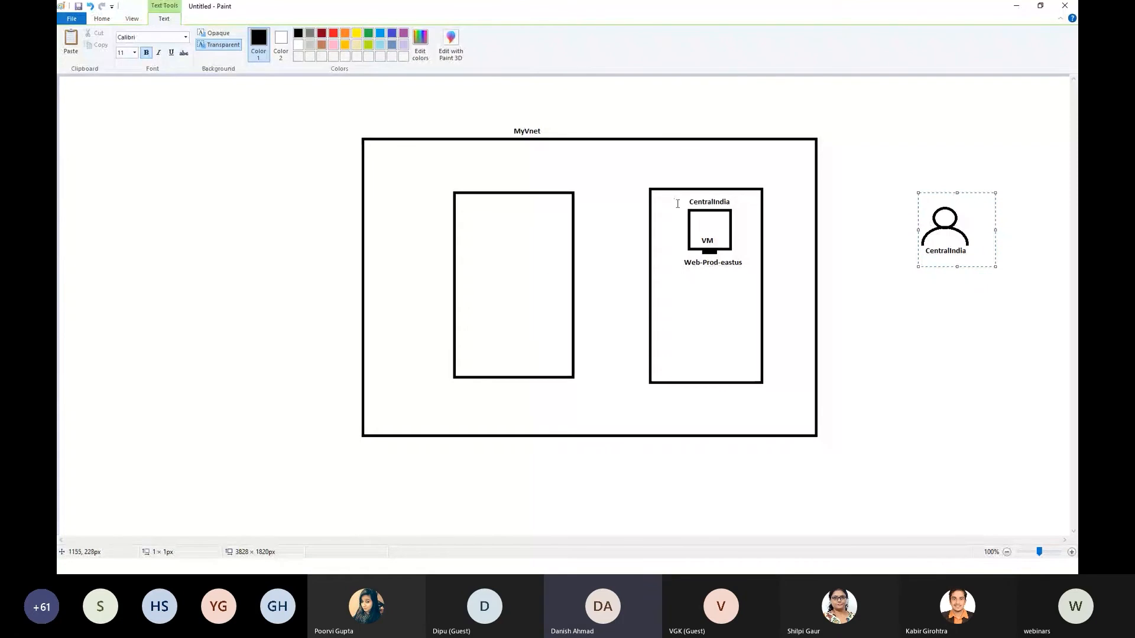
Erase the CentralIndia label above the VM icon and write EastUS in its place
{"action": "left_click_drag", "start_coordinate": [673, 197], "coordinate": [750, 274]}
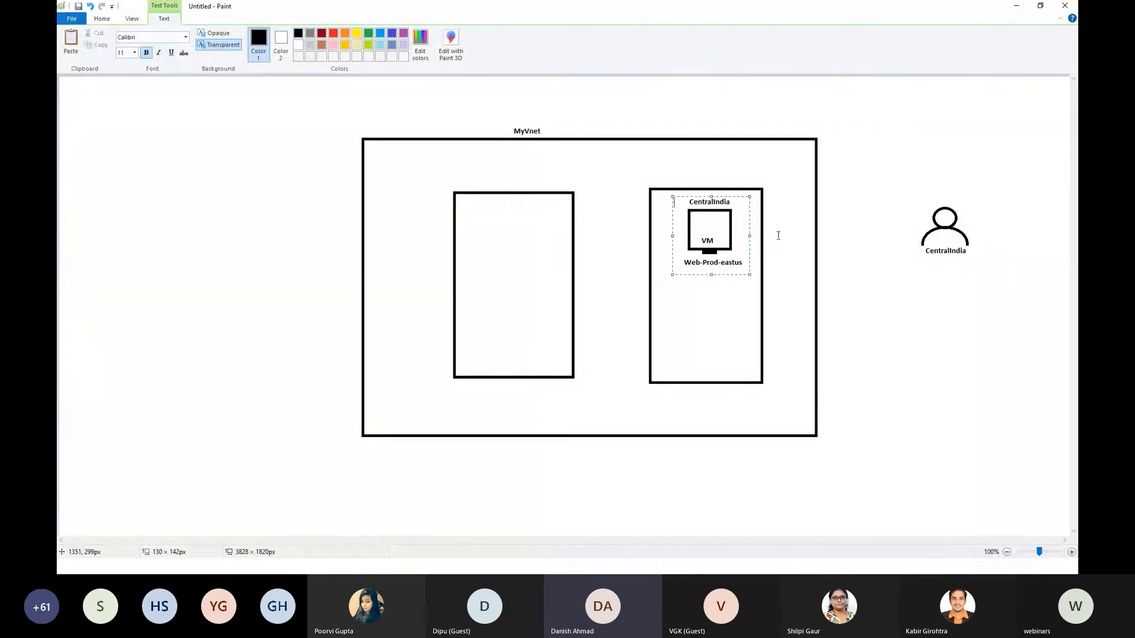
{"action": "left_click", "coordinate": [778, 235]}
{"action": "left_click", "coordinate": [126, 41]}
{"action": "left_click_drag", "start_coordinate": [688, 192], "coordinate": [722, 207]}
{"action": "key", "text": "Delete"}
{"action": "left_click", "coordinate": [212, 37]}
{"action": "left_click", "coordinate": [692, 198]}
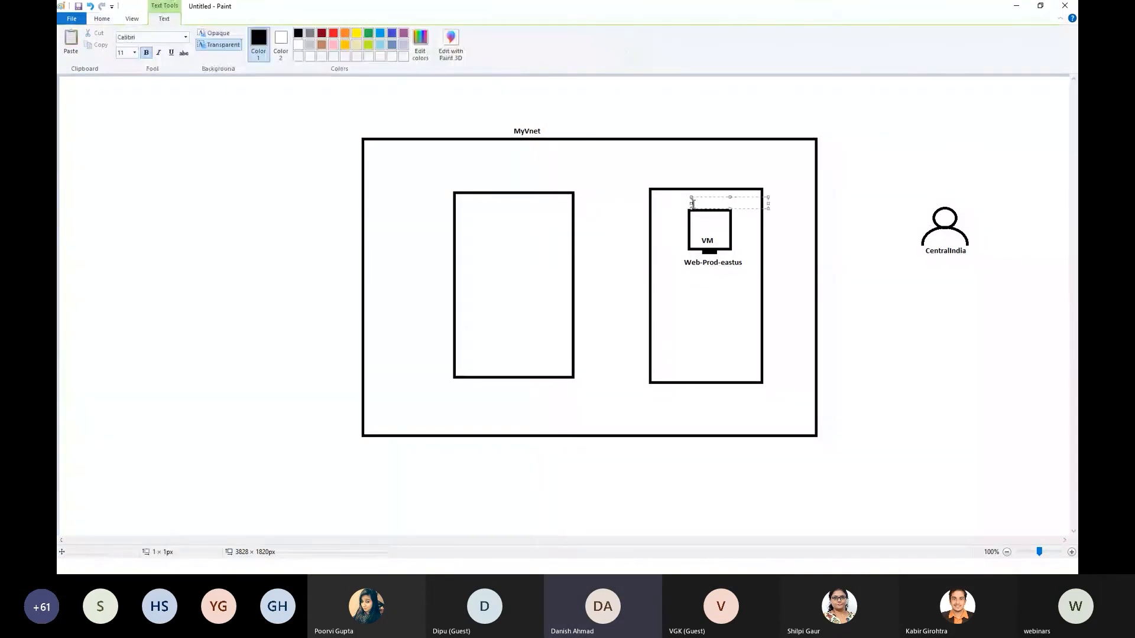
{"action": "type", "text": "EastUS"}
{"action": "left_click", "coordinate": [980, 284]}
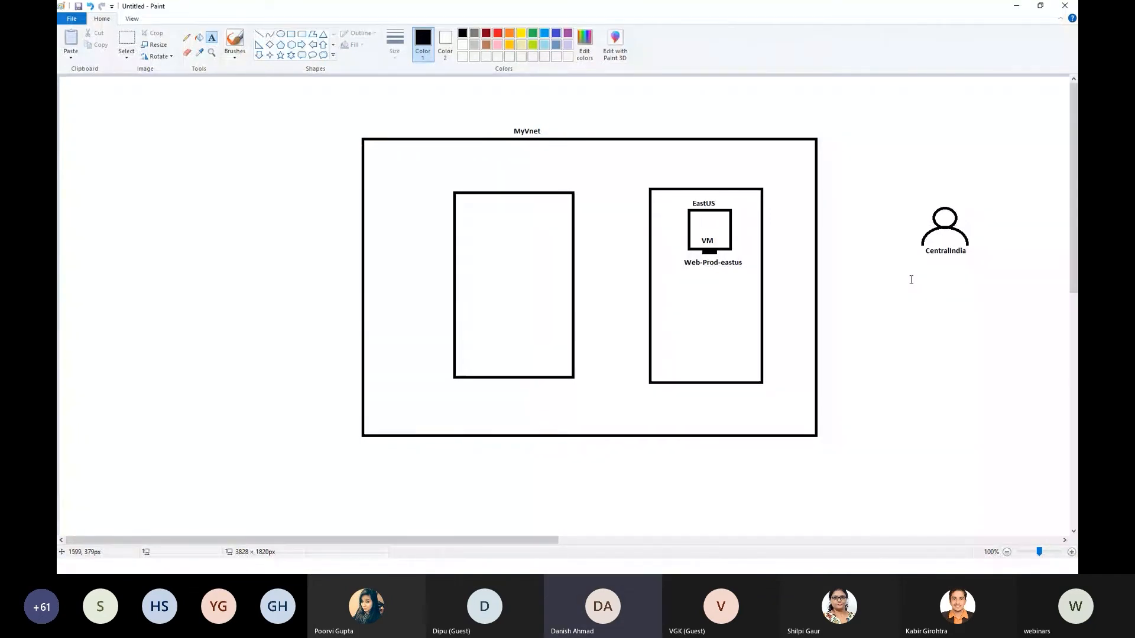
Add a three-line text note reading Netwrok, Name and Location in the blank area left of the MyVnet box
{"action": "left_click", "coordinate": [126, 38]}
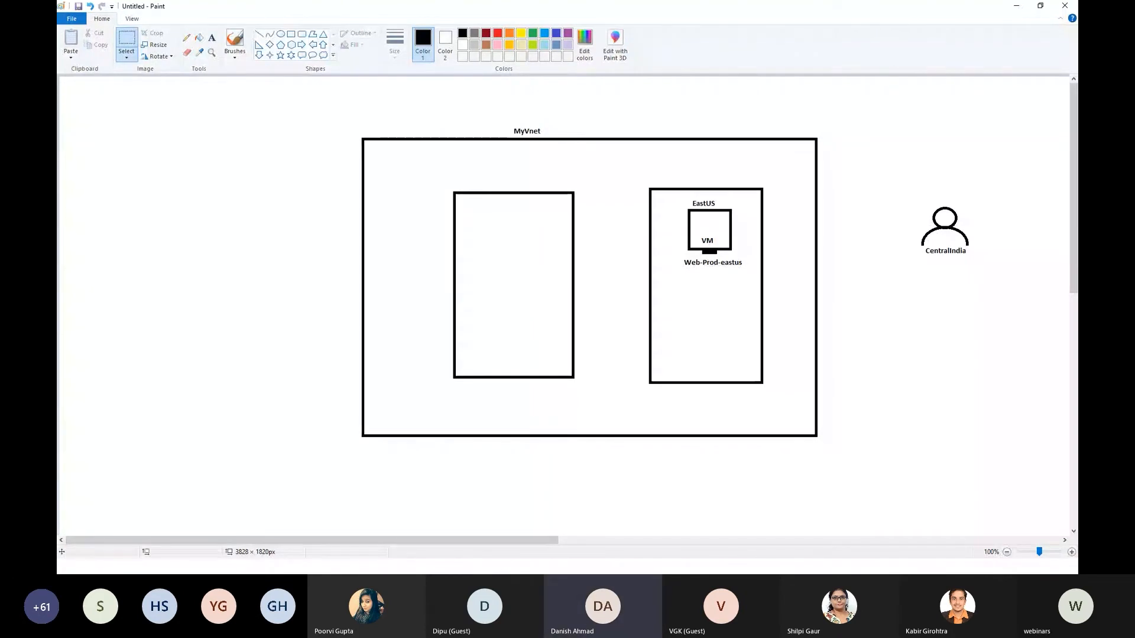
{"action": "left_click", "coordinate": [211, 37]}
{"action": "left_click", "coordinate": [125, 193]}
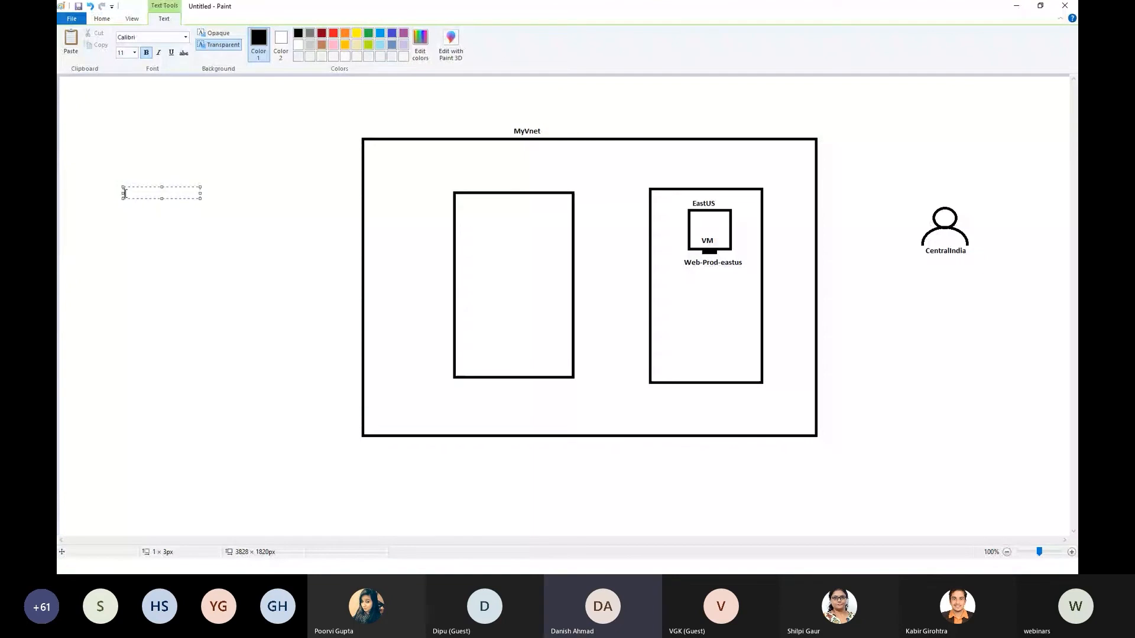
{"action": "type", "text": "Netwrok"}
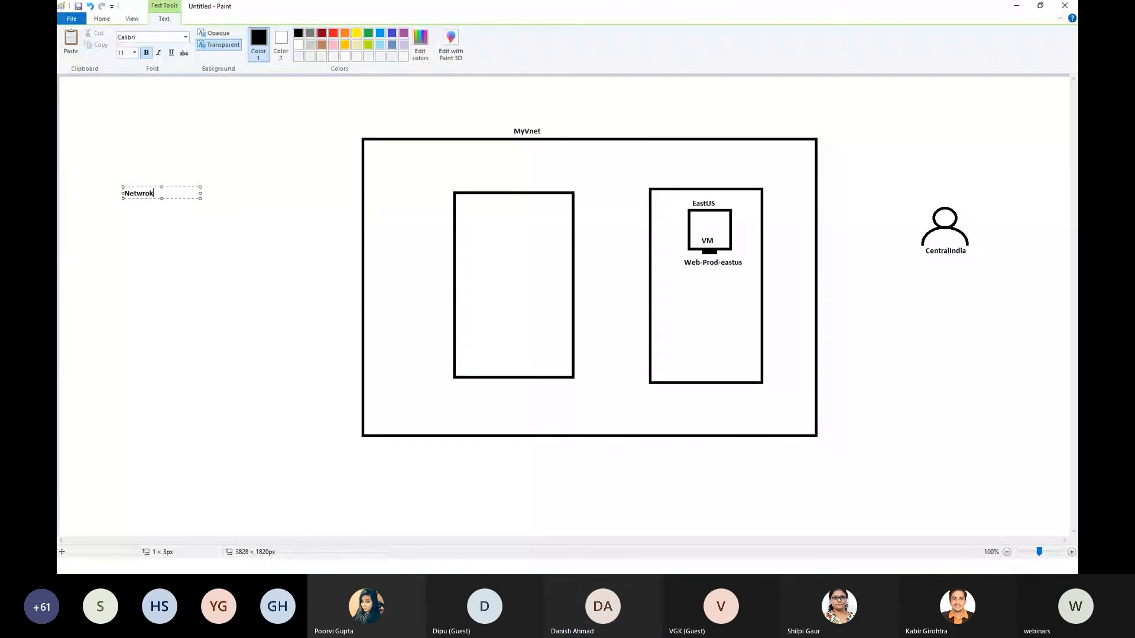
{"action": "key", "text": "Return"}
{"action": "type", "text": "Name"}
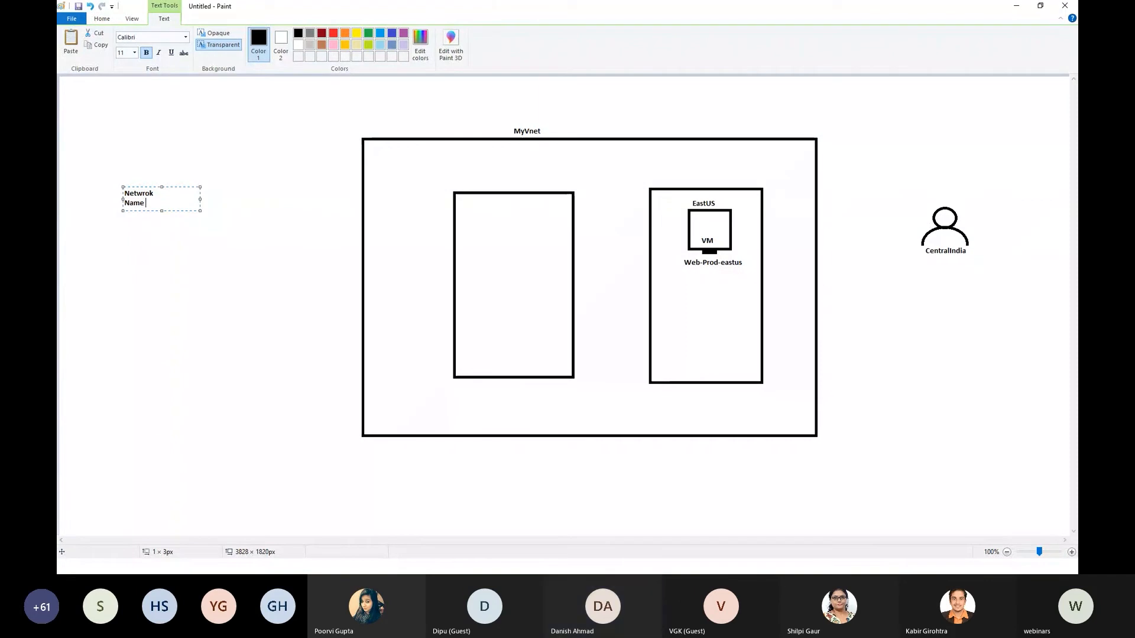
{"action": "key", "text": "Return"}
{"action": "type", "text": "Locati"}
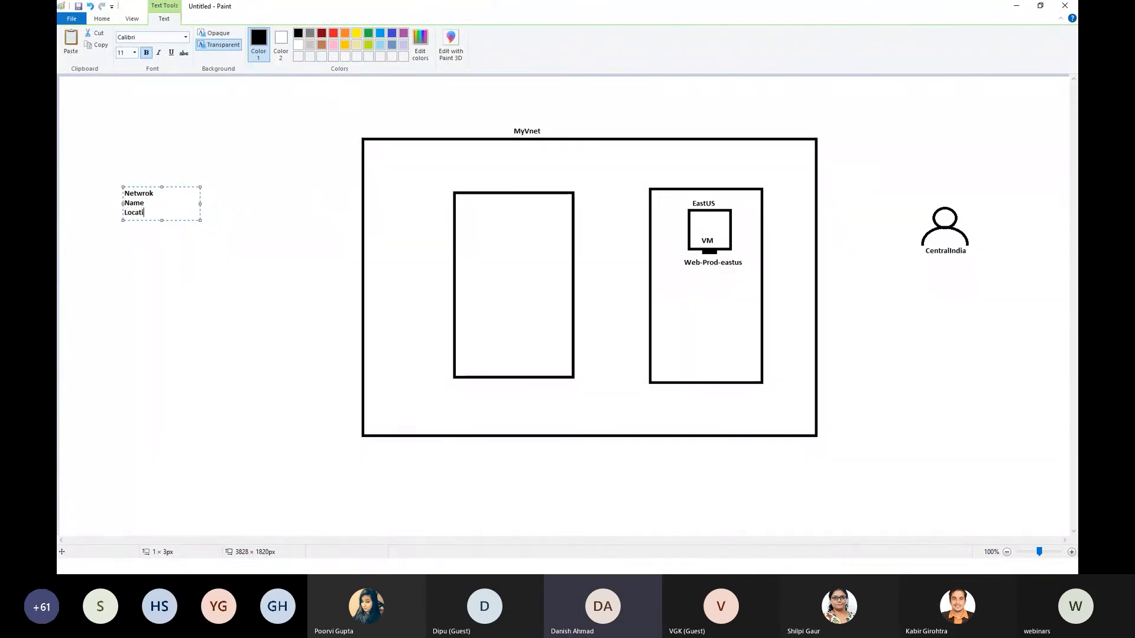
{"action": "type", "text": "on"}
{"action": "left_click", "coordinate": [266, 222]}
Write EastUS beside the MyVnet title above the outer network box
{"action": "left_click_drag", "start_coordinate": [685, 200], "coordinate": [748, 274]}
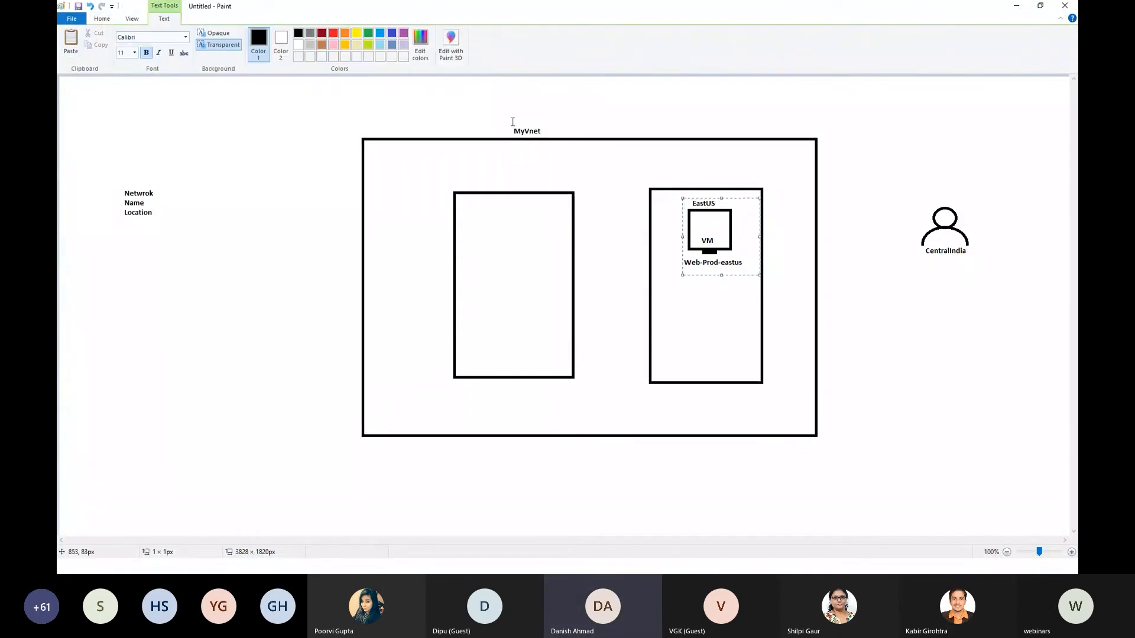
{"action": "left_click", "coordinate": [513, 121]}
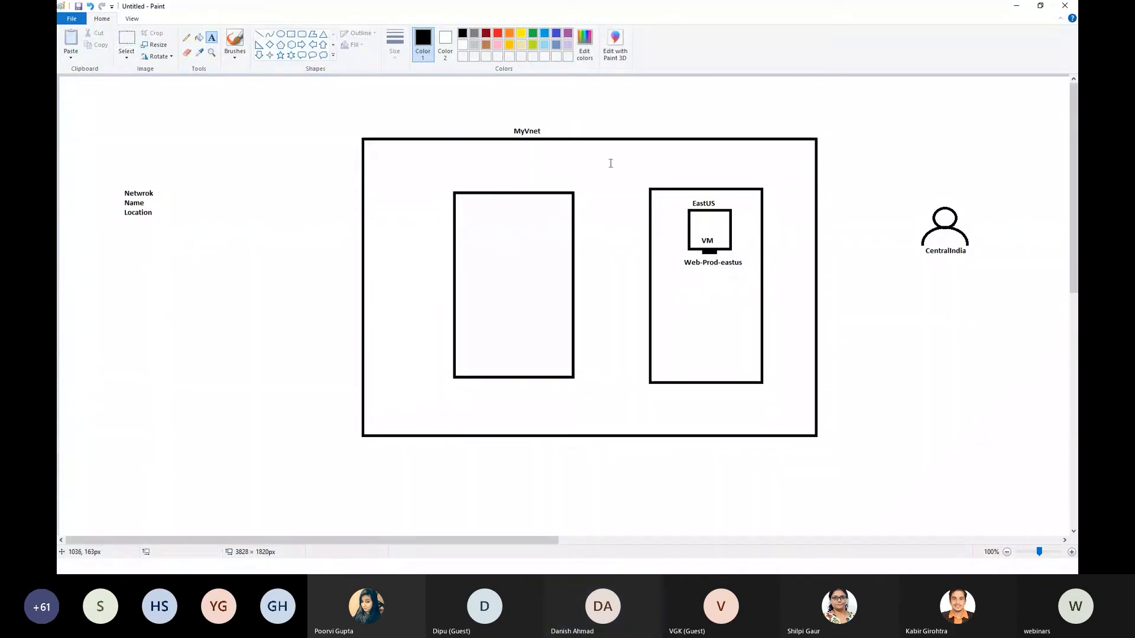
{"action": "left_click_drag", "start_coordinate": [560, 140], "coordinate": [561, 140]}
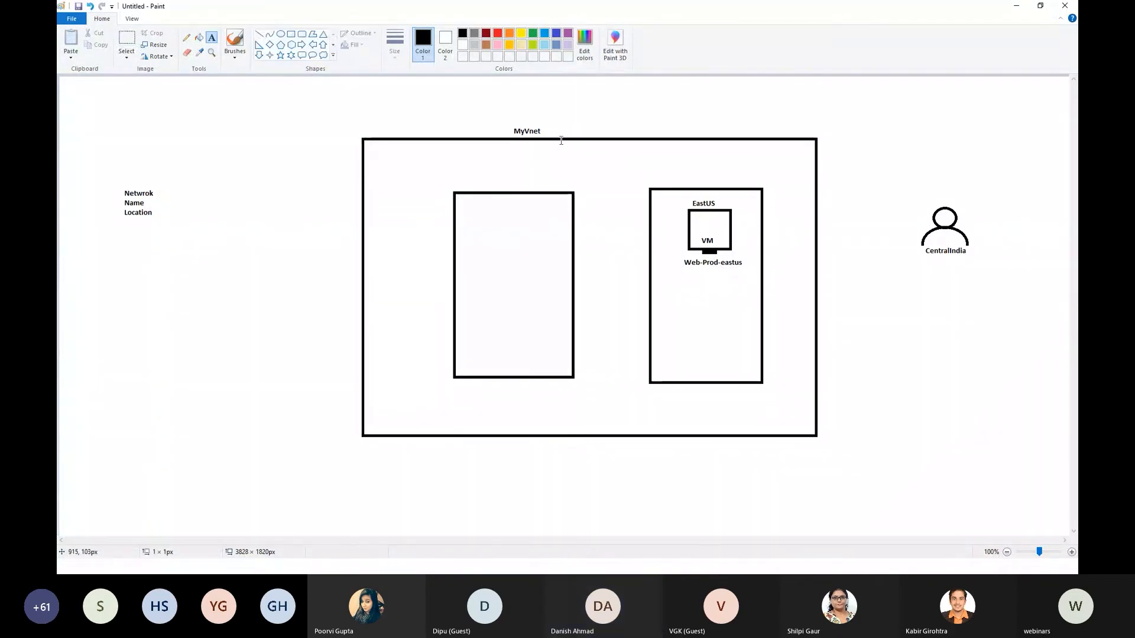
{"action": "type", "text": "EastU"}
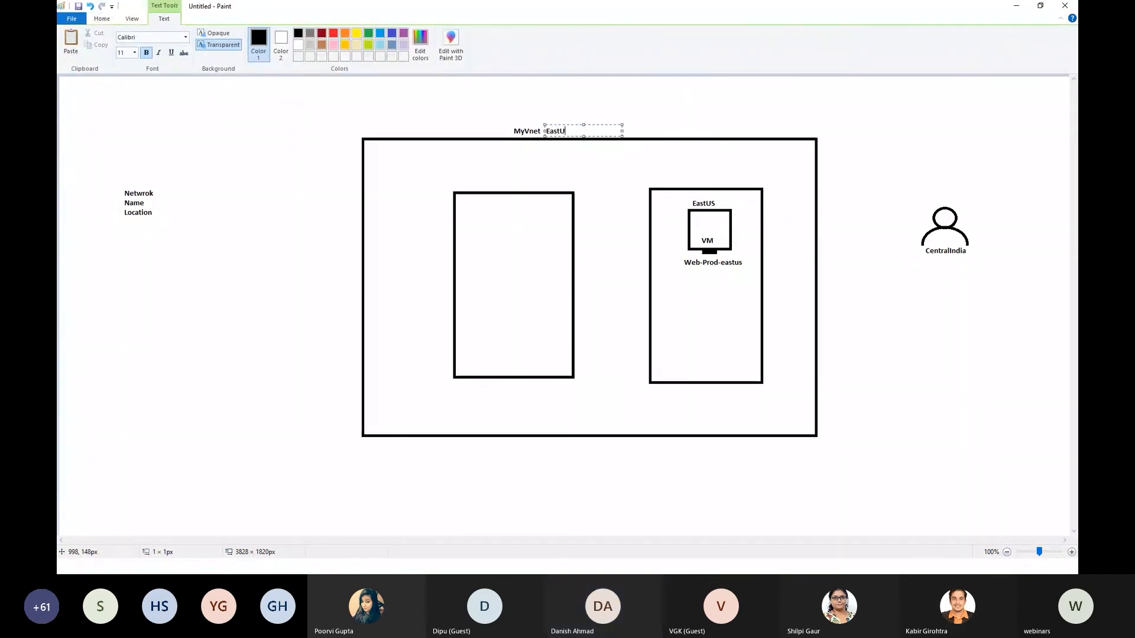
{"action": "type", "text": "S"}
{"action": "left_click", "coordinate": [504, 144]}
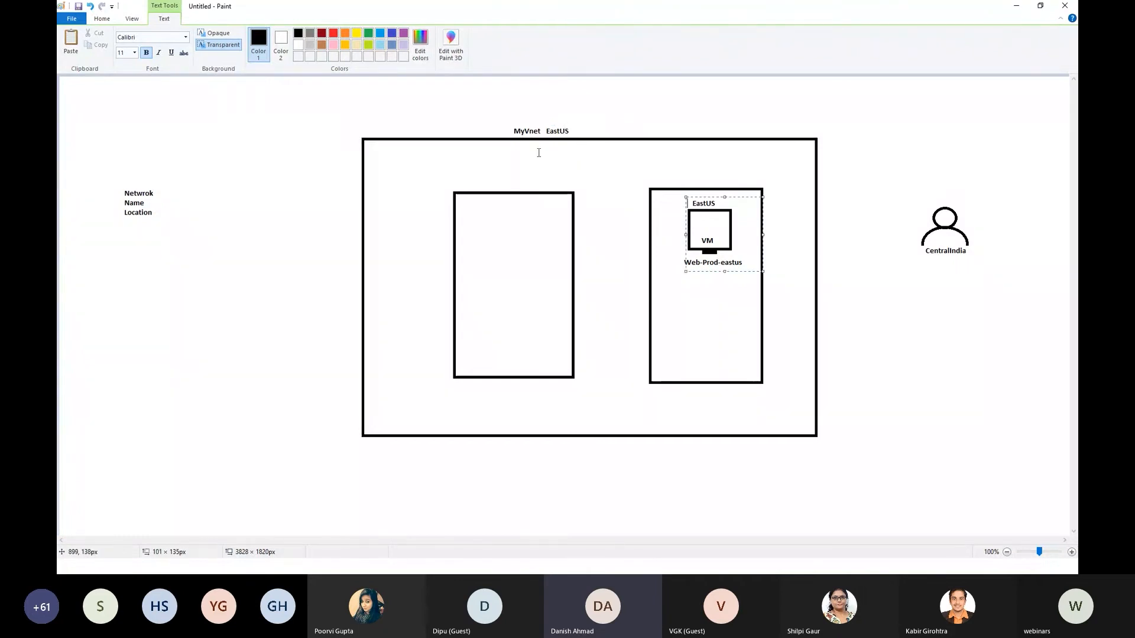
{"action": "left_click", "coordinate": [541, 172]}
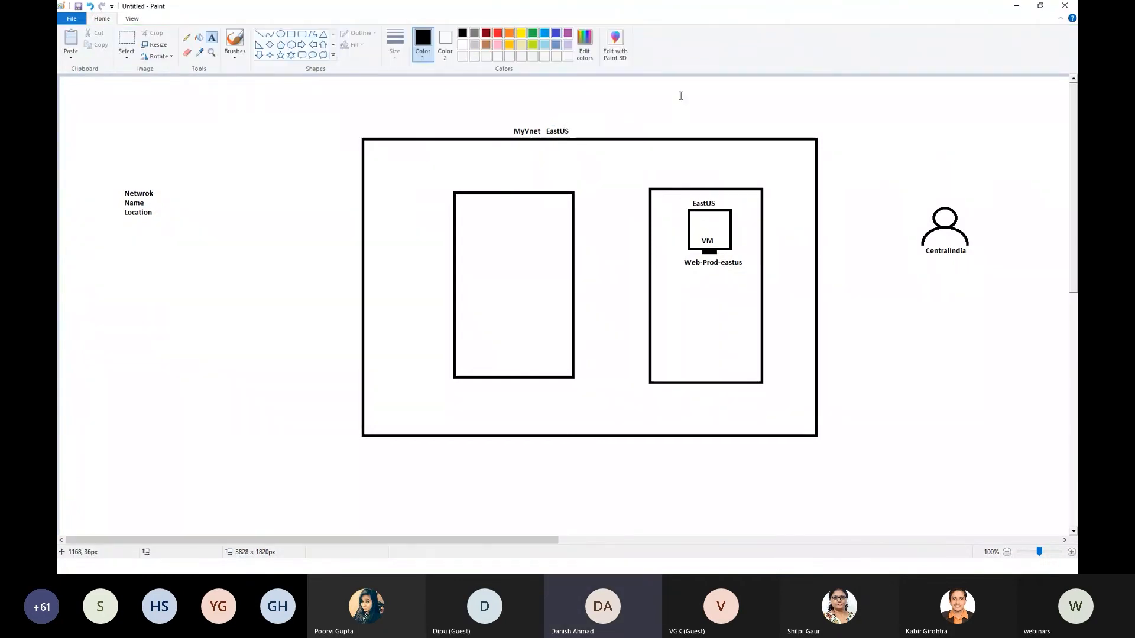
{"action": "left_click_drag", "start_coordinate": [691, 200], "coordinate": [710, 207]}
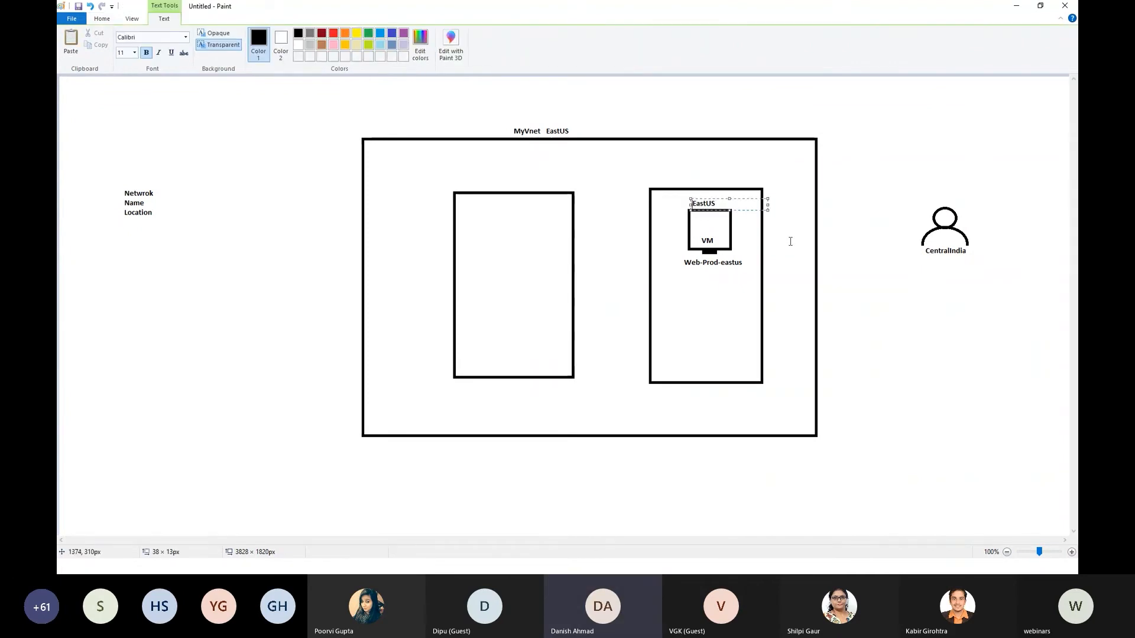
{"action": "left_click", "coordinate": [631, 130]}
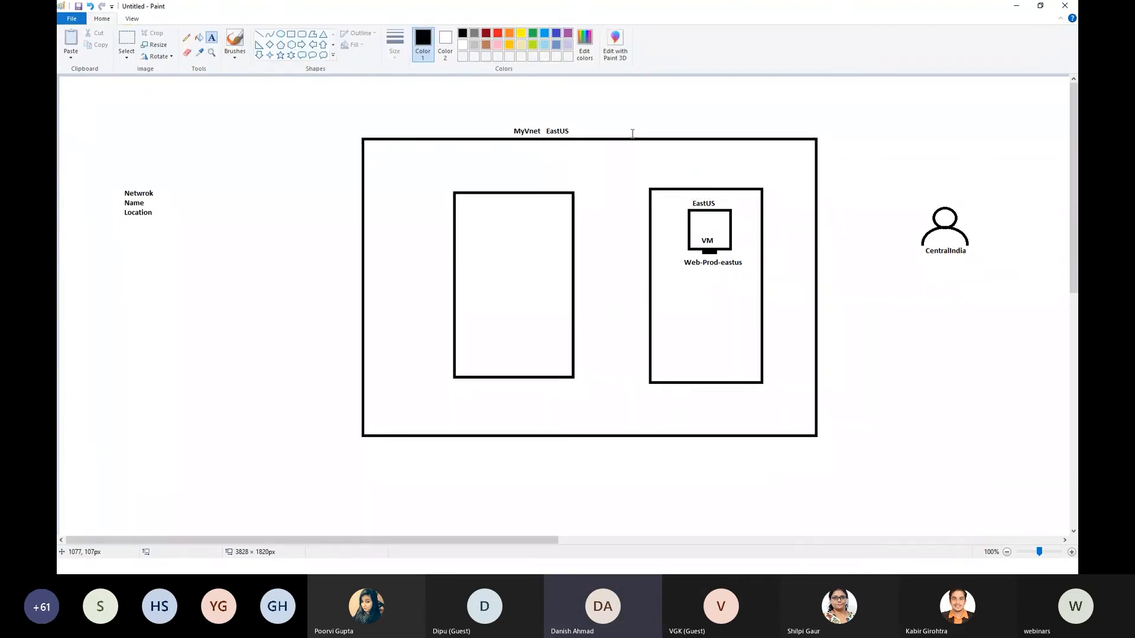
{"action": "left_click", "coordinate": [632, 133]}
{"action": "left_click", "coordinate": [597, 191]}
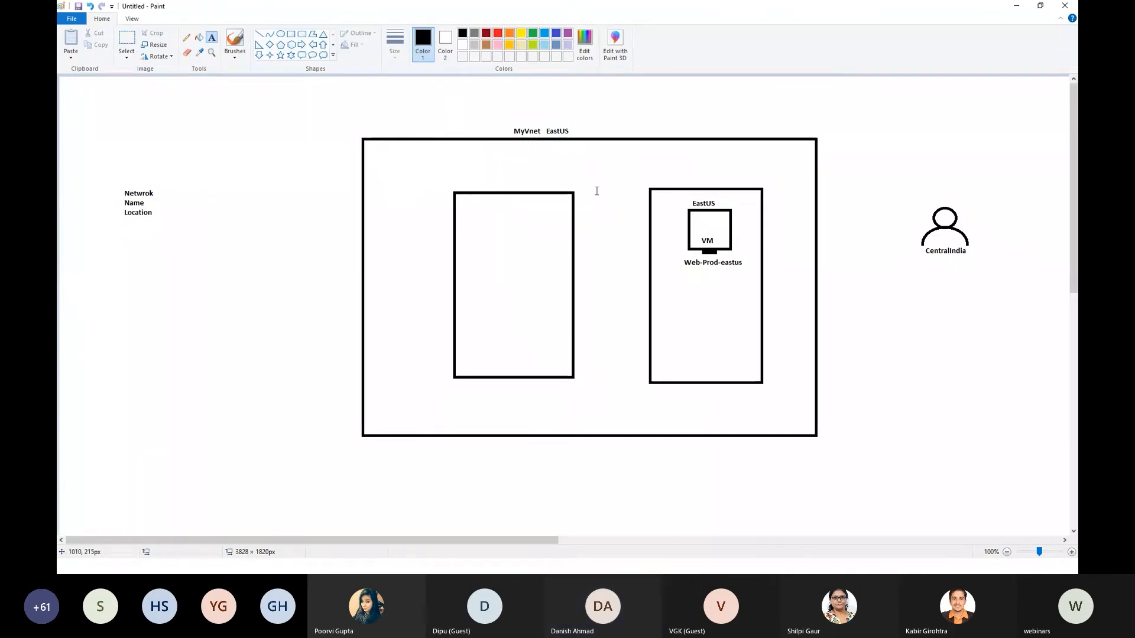
{"action": "left_click_drag", "start_coordinate": [676, 196], "coordinate": [754, 270]}
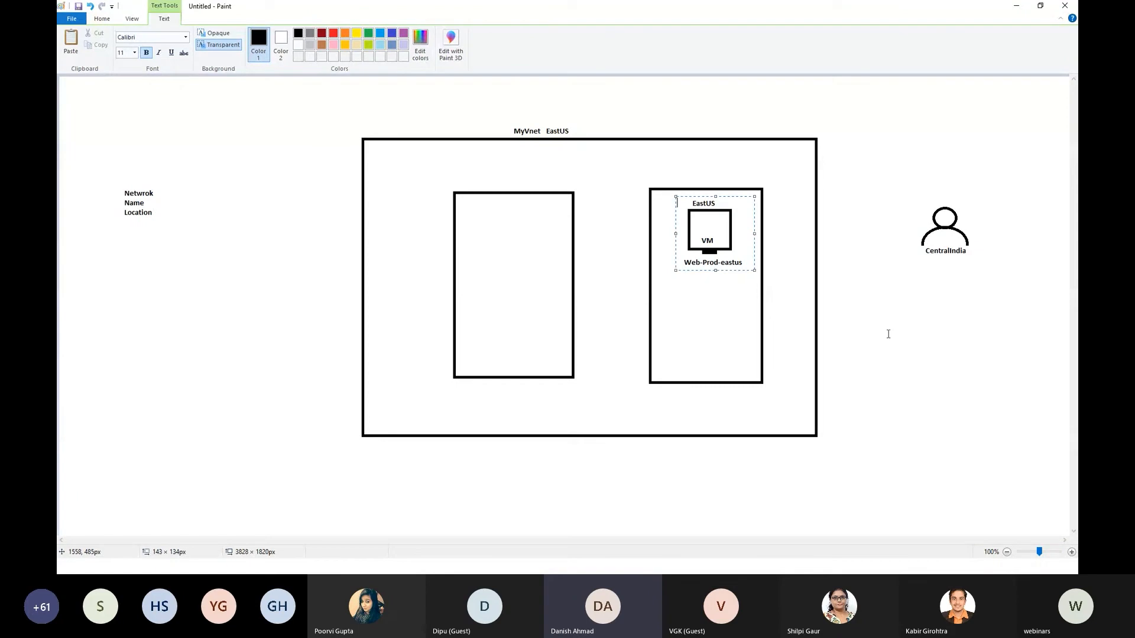
{"action": "left_click", "coordinate": [888, 333]}
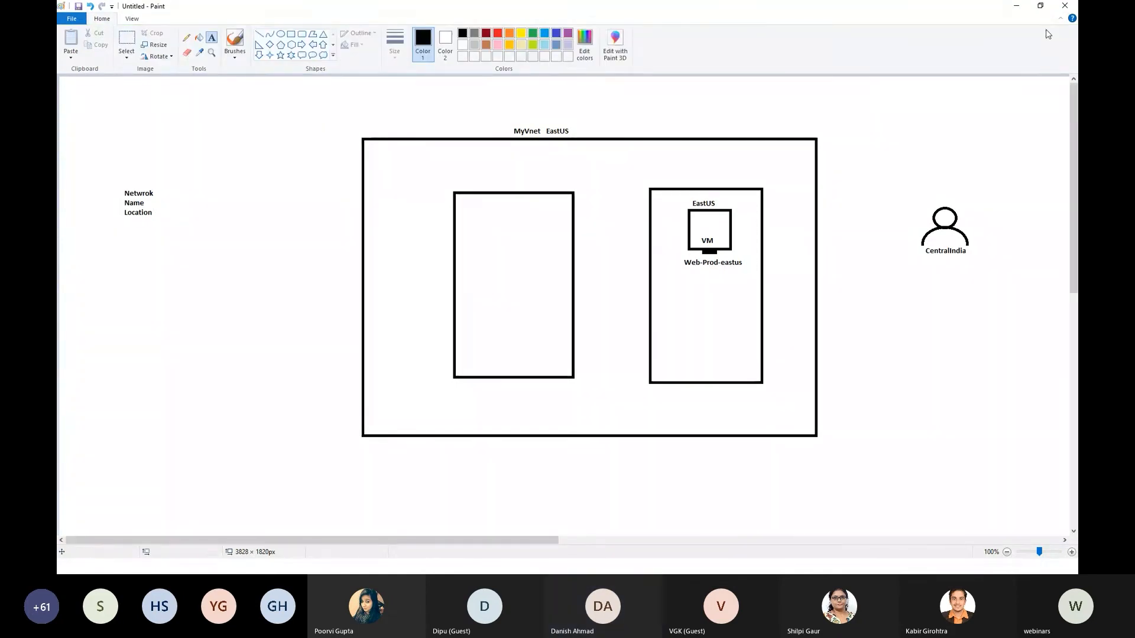
Check the Plan Virtual Machines slide and add the line Size below Location in the Paint note
{"action": "left_click", "coordinate": [1017, 7]}
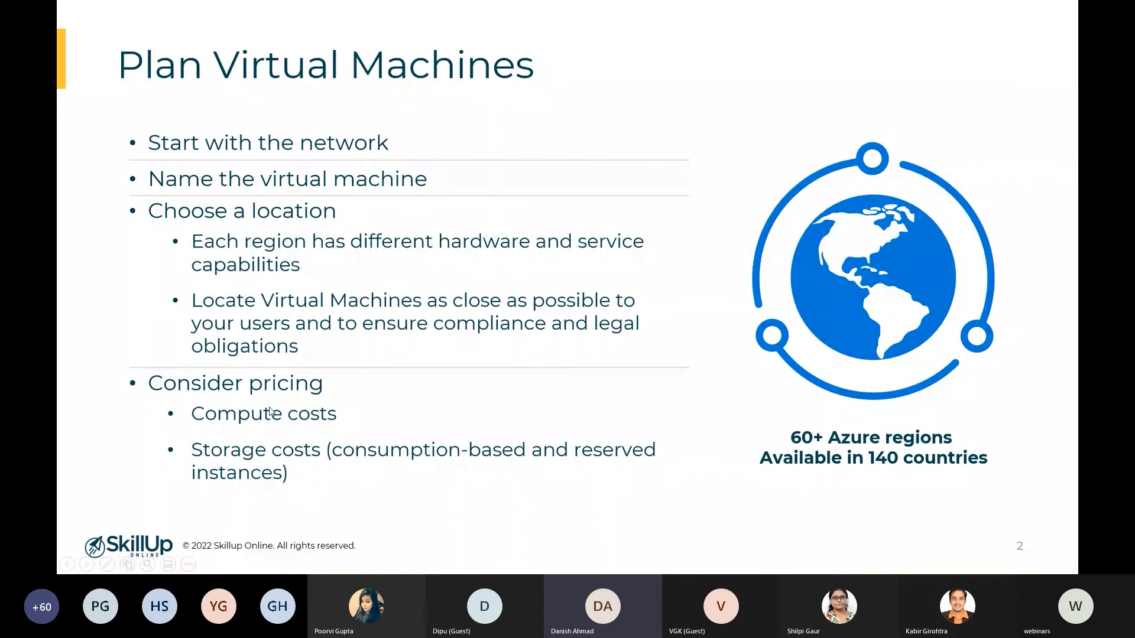
{"action": "key", "text": "alt+Tab"}
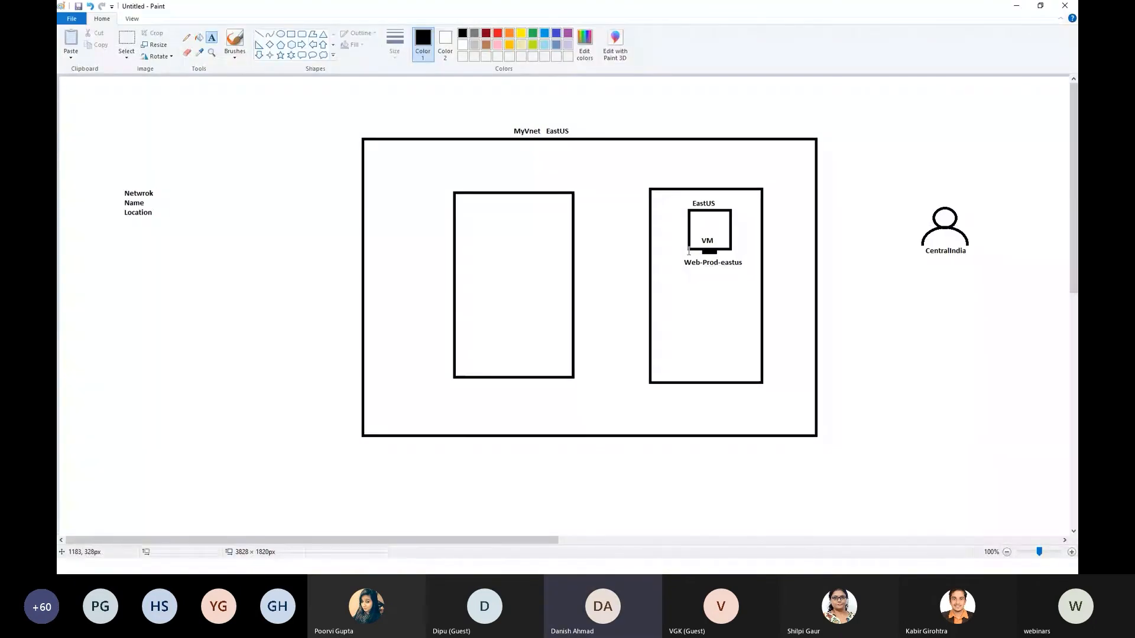
{"action": "left_click", "coordinate": [125, 219]}
{"action": "type", "text": "Si"}
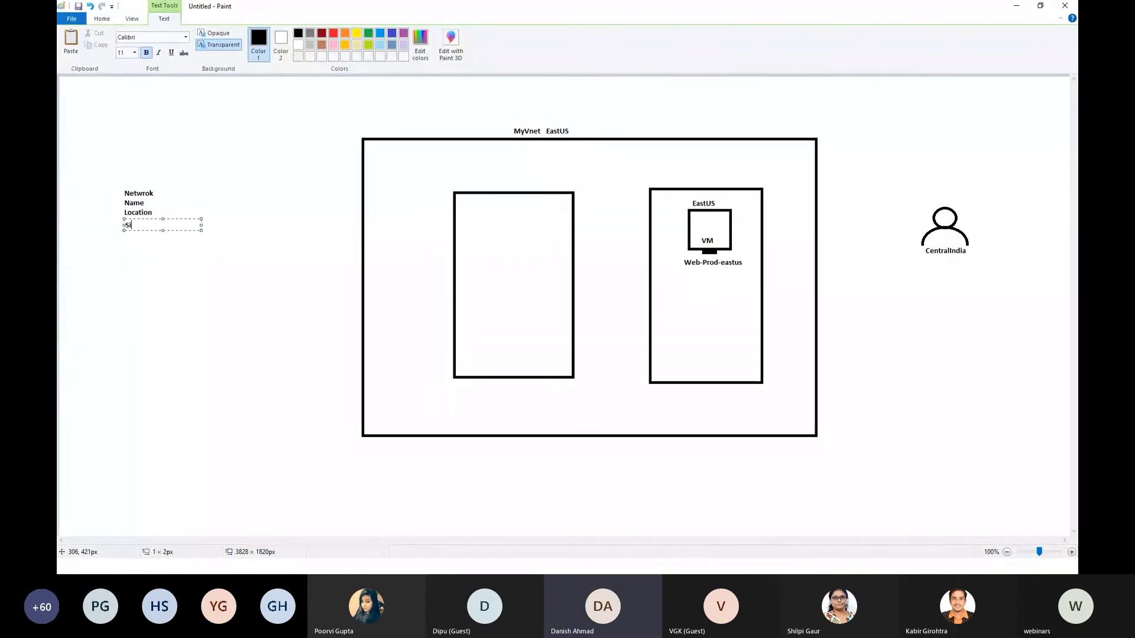
{"action": "type", "text": "ze"}
{"action": "left_click_drag", "start_coordinate": [681, 195], "coordinate": [733, 267]}
{"action": "left_click", "coordinate": [827, 319]}
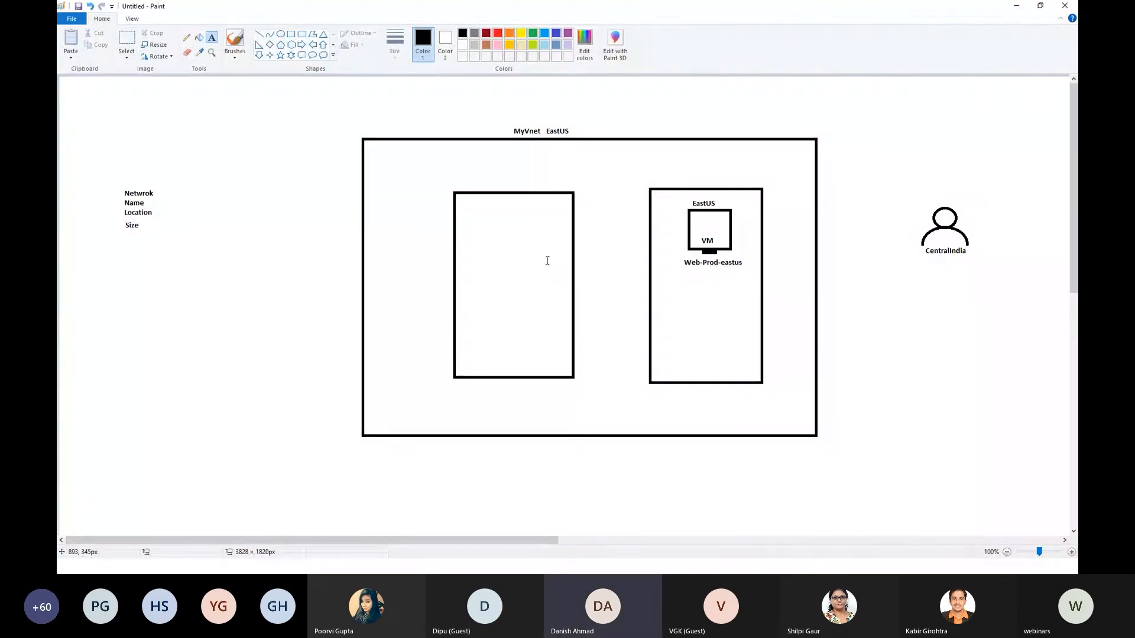
{"action": "left_click_drag", "start_coordinate": [677, 201], "coordinate": [752, 267]}
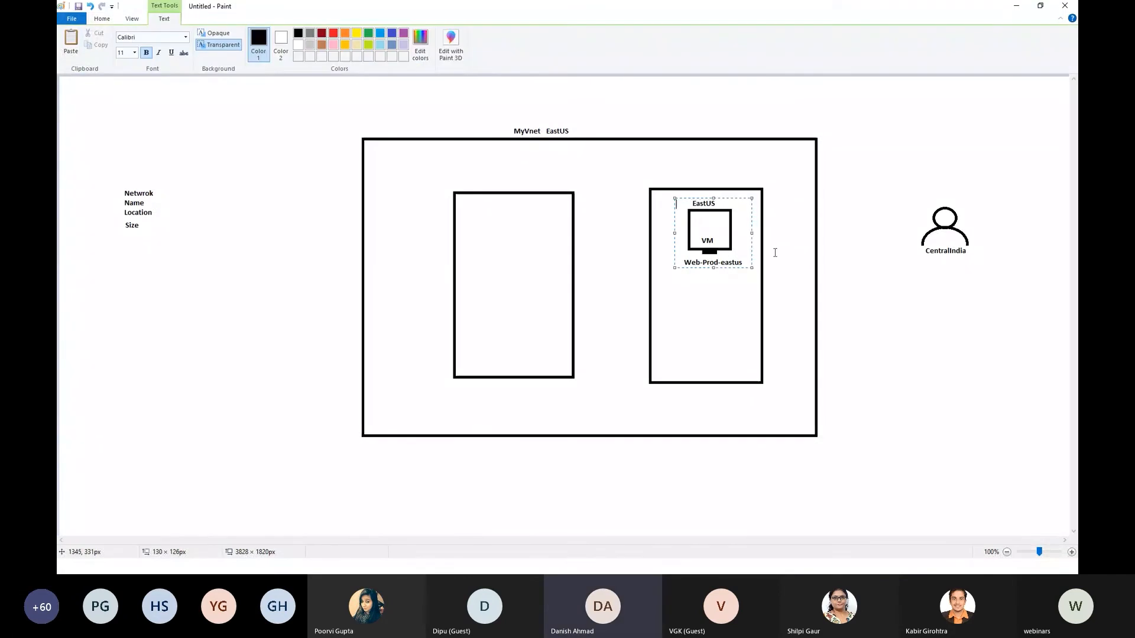
{"action": "left_click", "coordinate": [841, 219]}
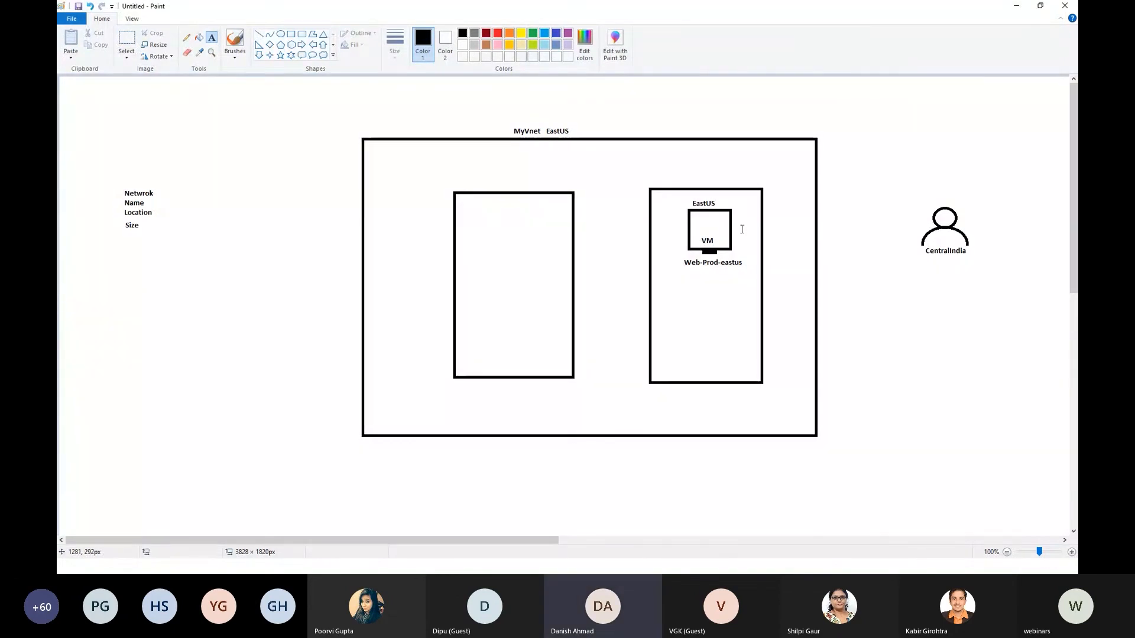
Minimize the Paint diagram, end the slide show and clear the presentation window off the desktop
{"action": "left_click", "coordinate": [1017, 7]}
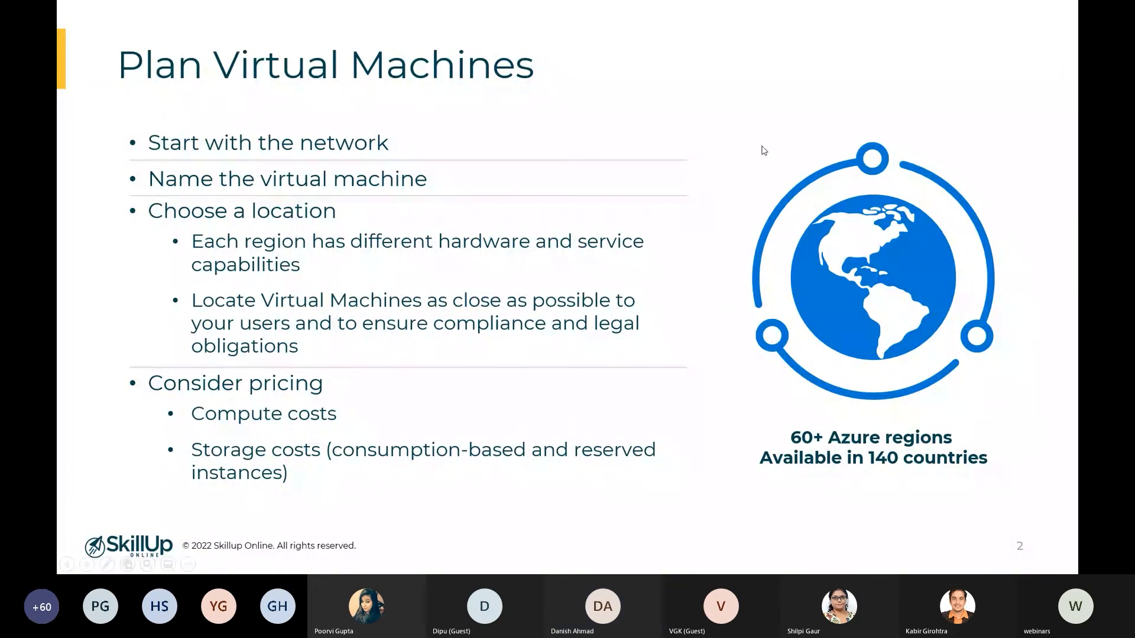
{"action": "key", "text": "Escape"}
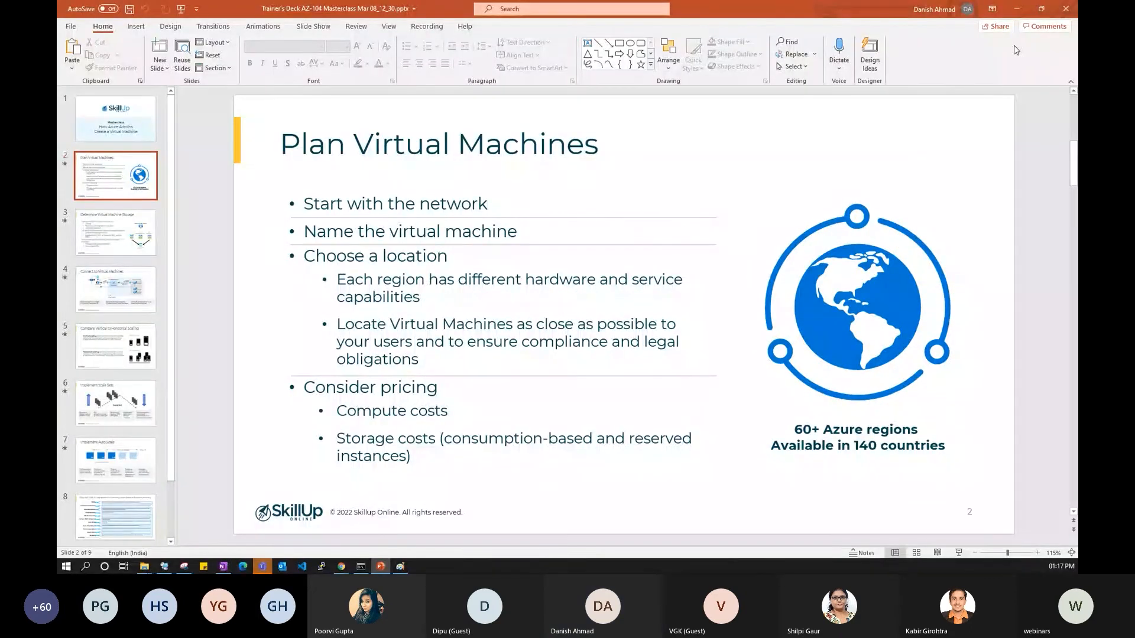
{"action": "left_click", "coordinate": [1016, 8]}
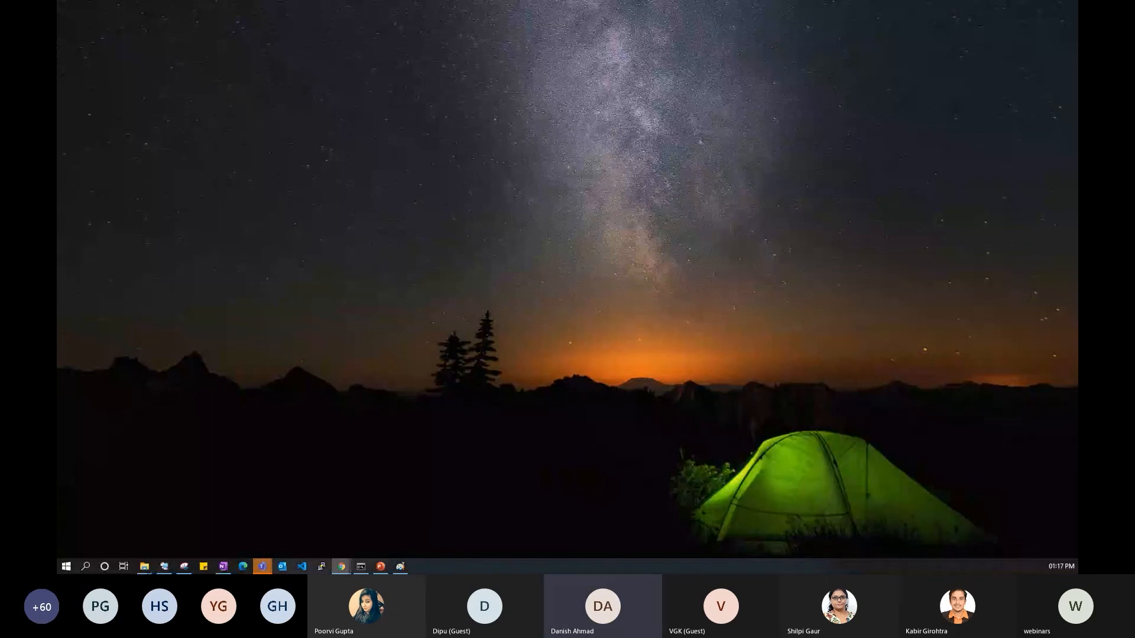
Switch to Chrome and search Google for azure virtual machine sizes
{"action": "left_click", "coordinate": [322, 32]}
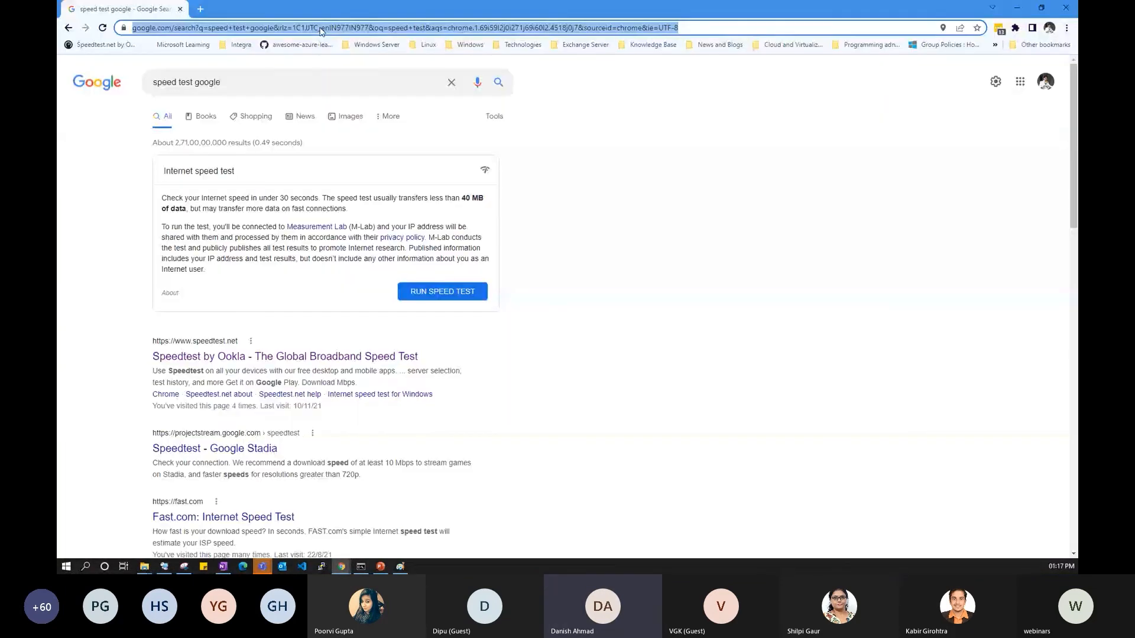
{"action": "type", "text": "azure v"}
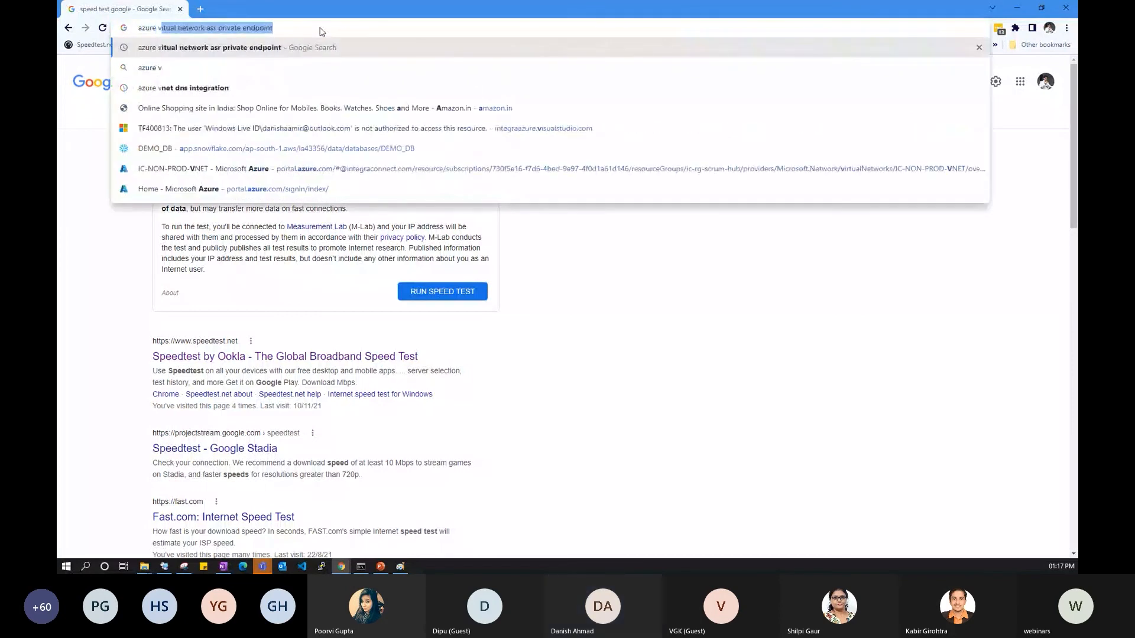
{"action": "type", "text": "irtual mach"}
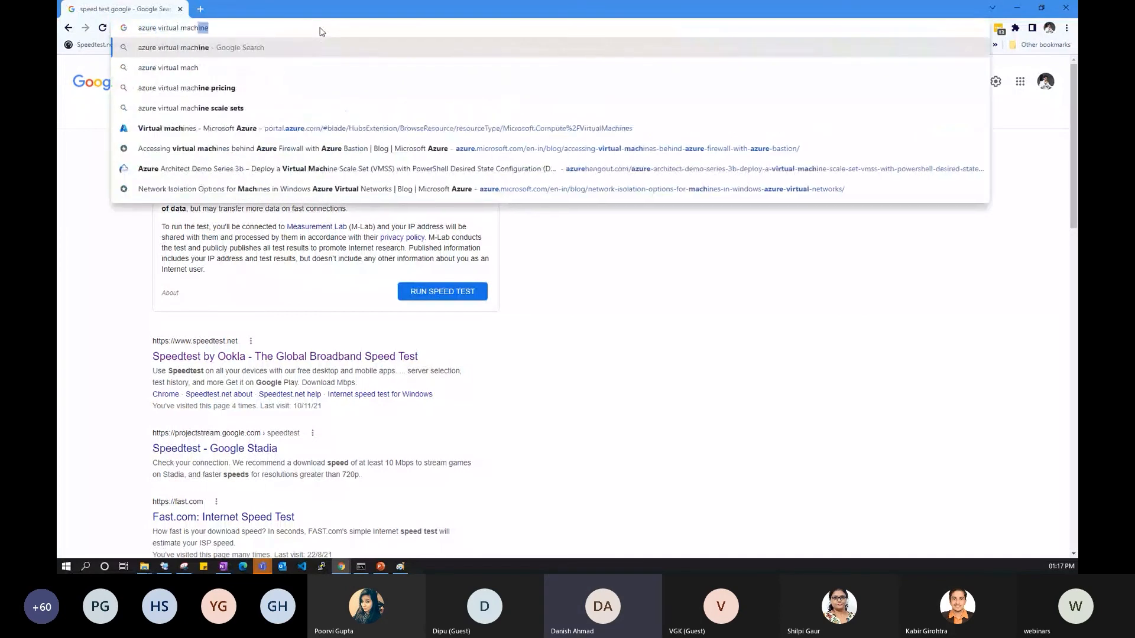
{"action": "type", "text": "ine si"}
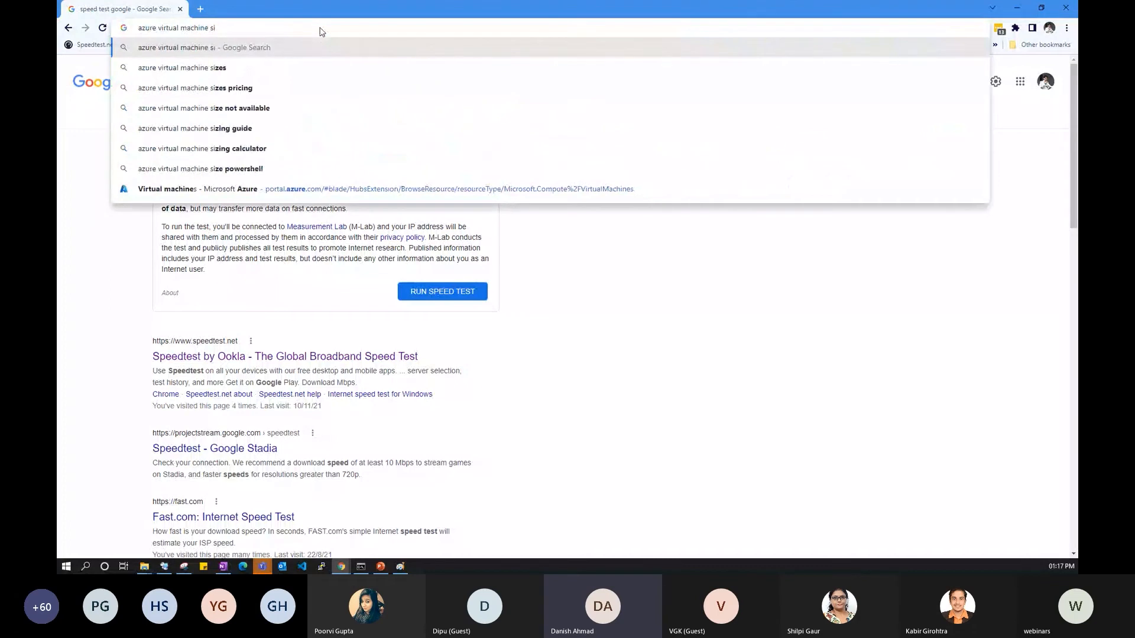
{"action": "type", "text": "ze"}
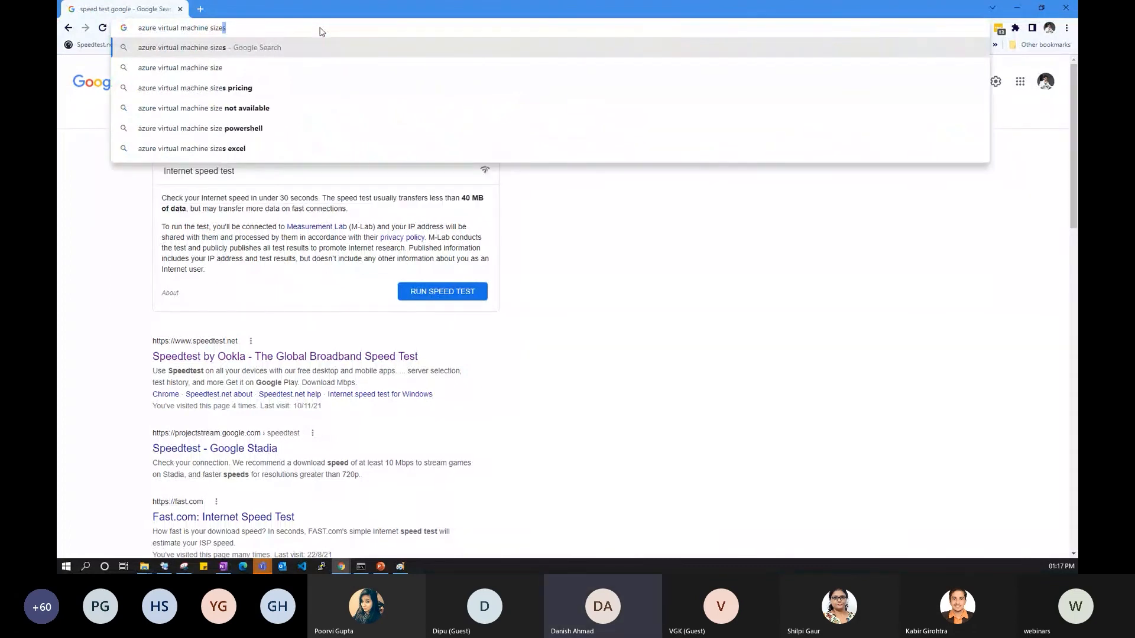
{"action": "key", "text": "Return"}
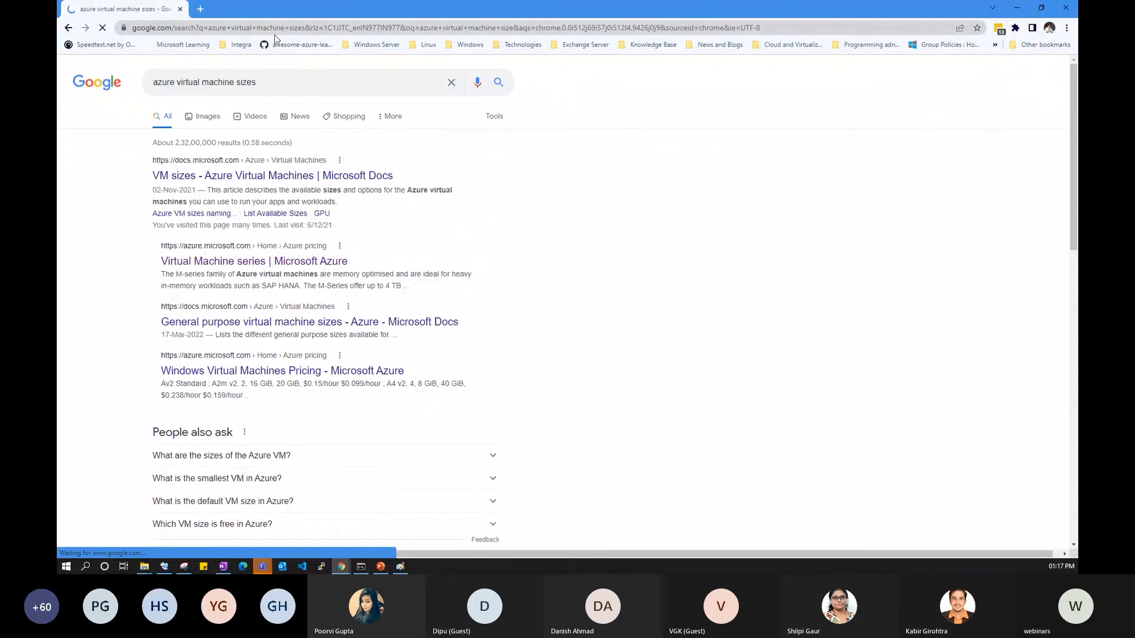
Open the VM sizes article from Microsoft Docs in a new tab and highlight the General purpose sizes in its table
{"action": "right_click", "coordinate": [296, 178]}
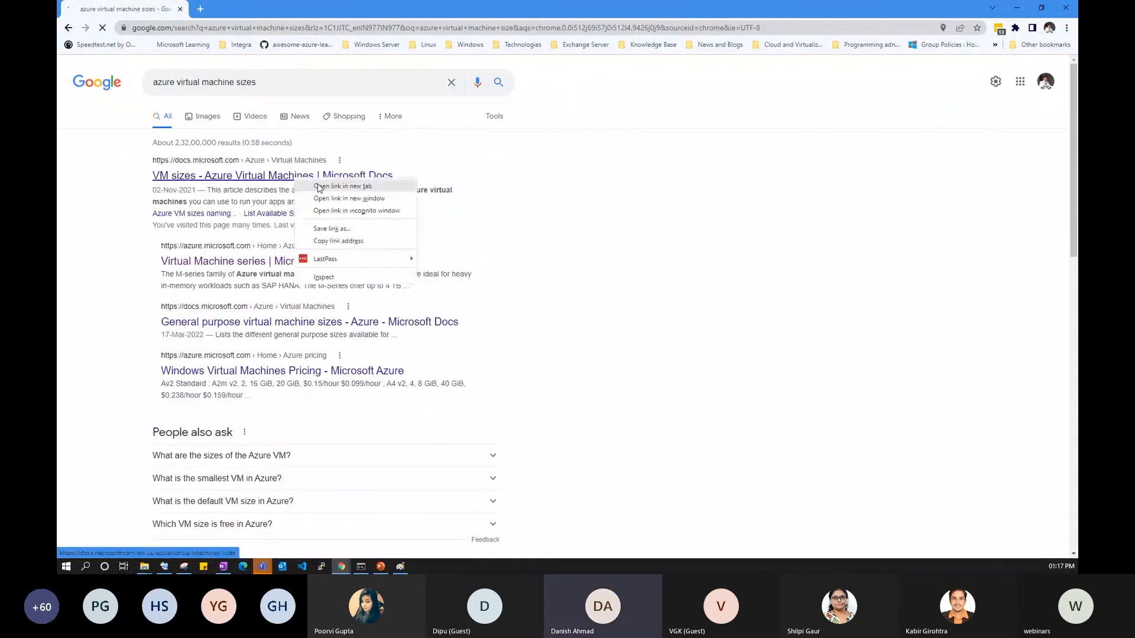
{"action": "left_click", "coordinate": [319, 187]}
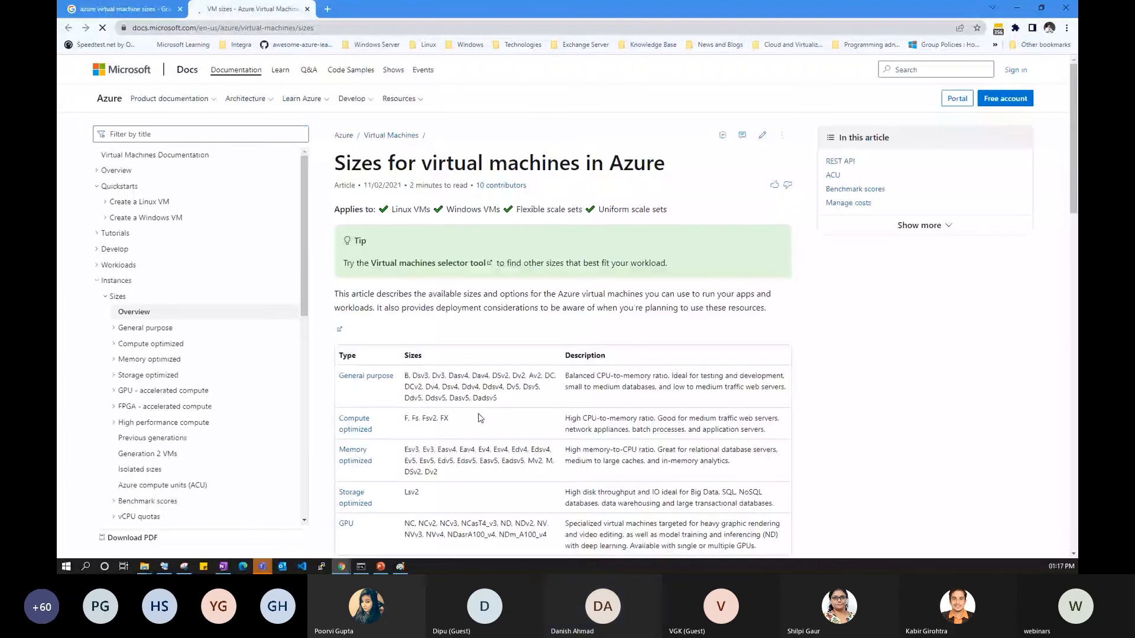
{"action": "scroll", "coordinate": [479, 418], "scroll_direction": "down", "scroll_amount": 2}
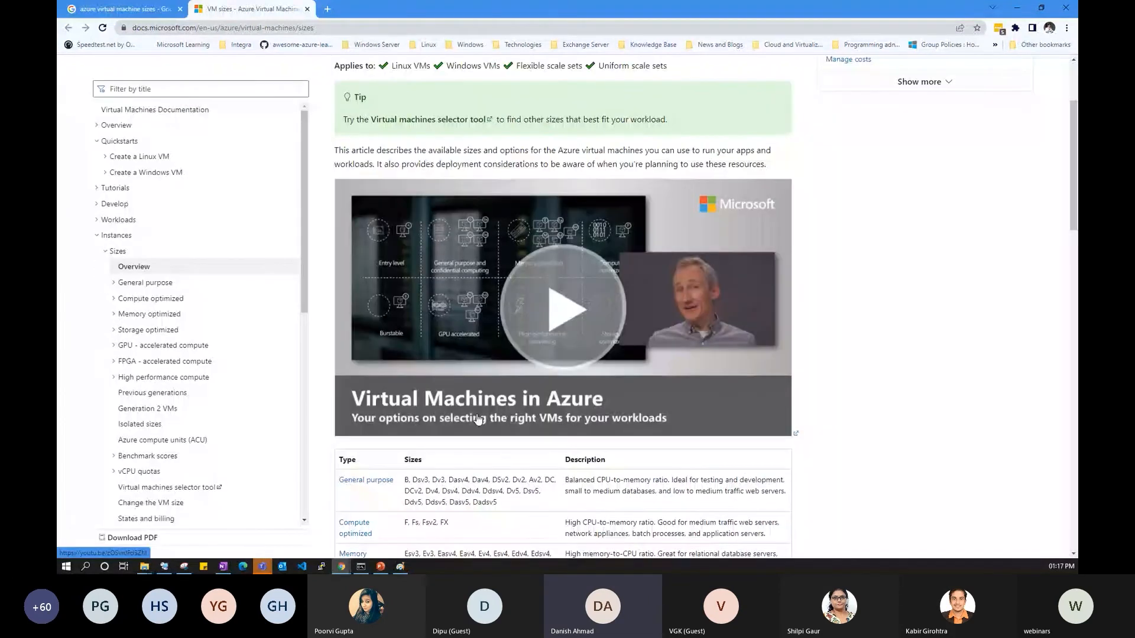
{"action": "scroll", "coordinate": [479, 418], "scroll_direction": "down", "scroll_amount": 3}
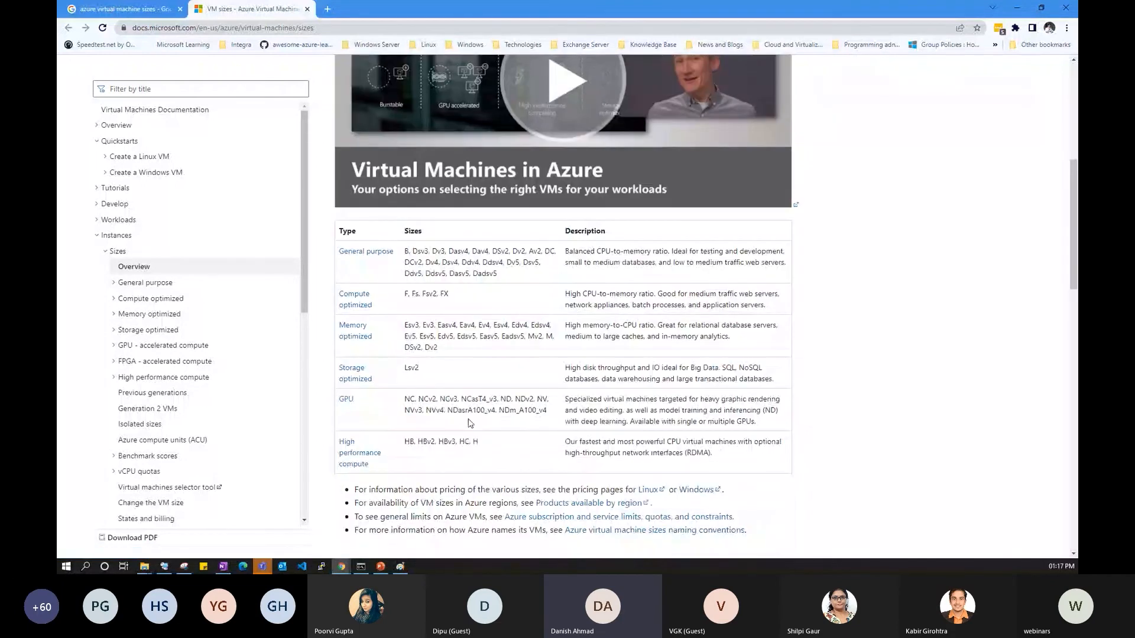
{"action": "scroll", "coordinate": [468, 422], "scroll_direction": "down", "scroll_amount": 2}
{"action": "left_click_drag", "start_coordinate": [404, 144], "coordinate": [505, 173]}
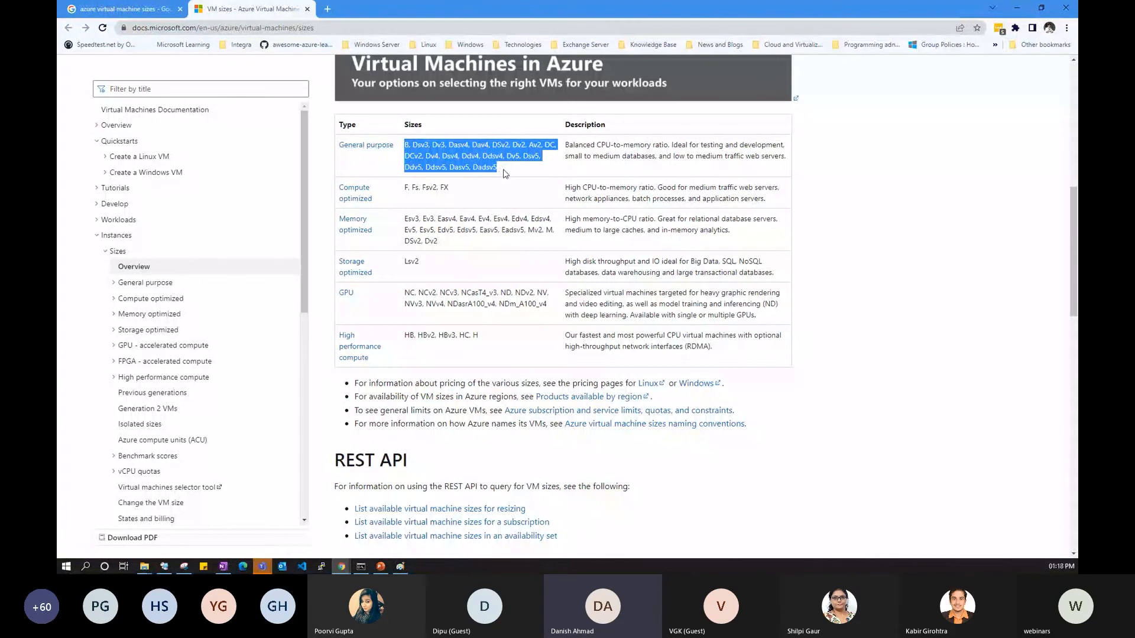
Open the General purpose virtual machine sizes article and review its series descriptions down to Other sizes
{"action": "left_click", "coordinate": [373, 149]}
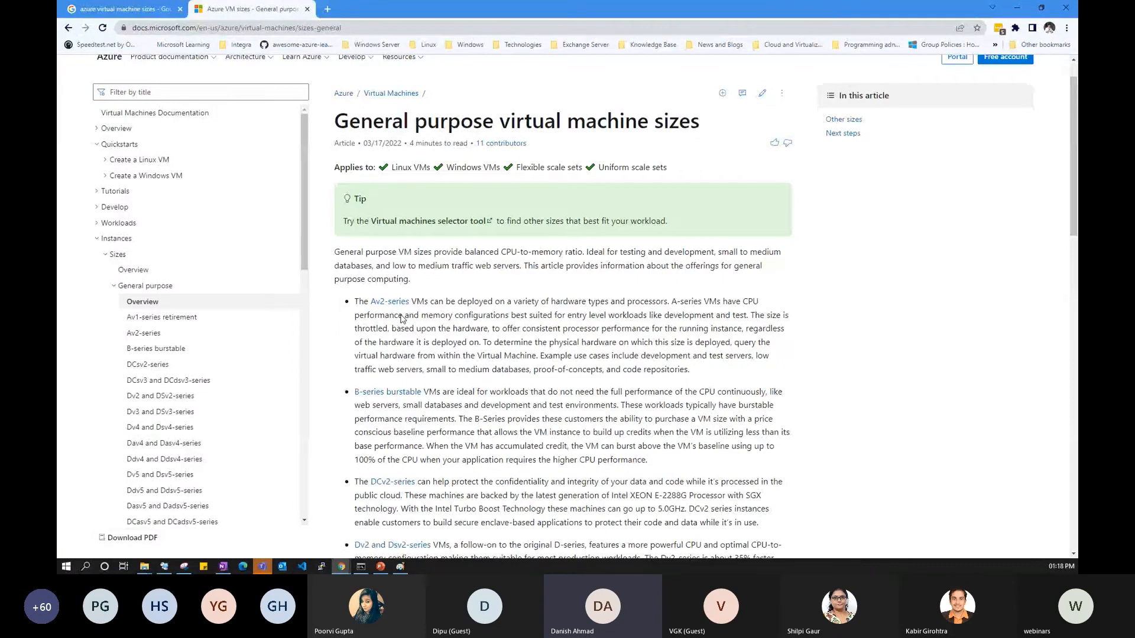
{"action": "scroll", "coordinate": [401, 319], "scroll_direction": "down", "scroll_amount": 3}
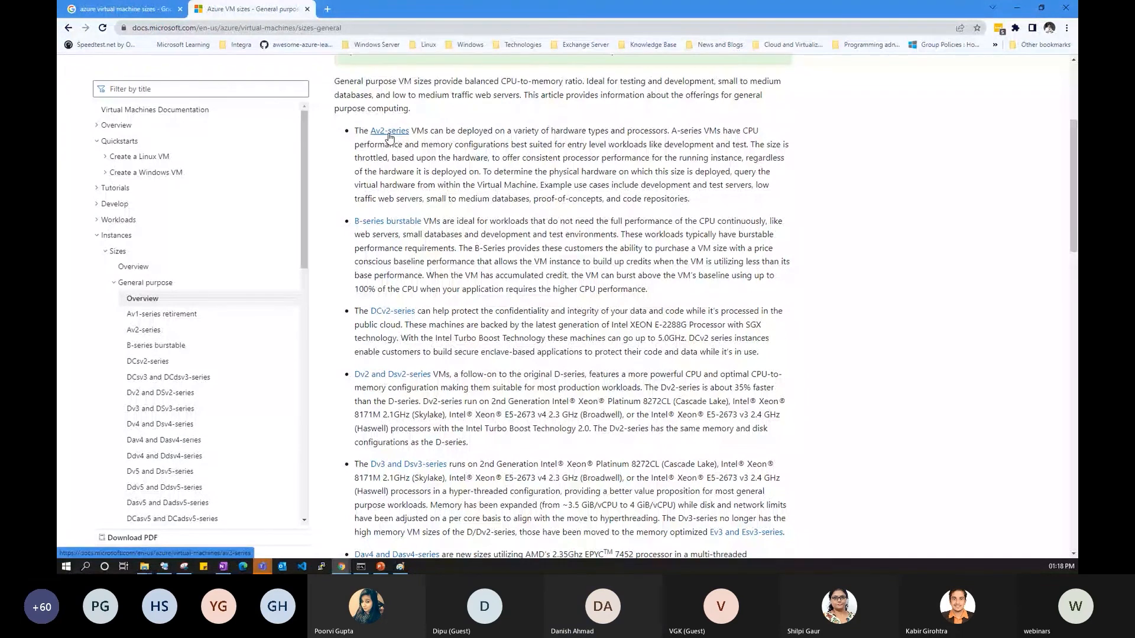
{"action": "scroll", "coordinate": [390, 137], "scroll_direction": "down", "scroll_amount": 8}
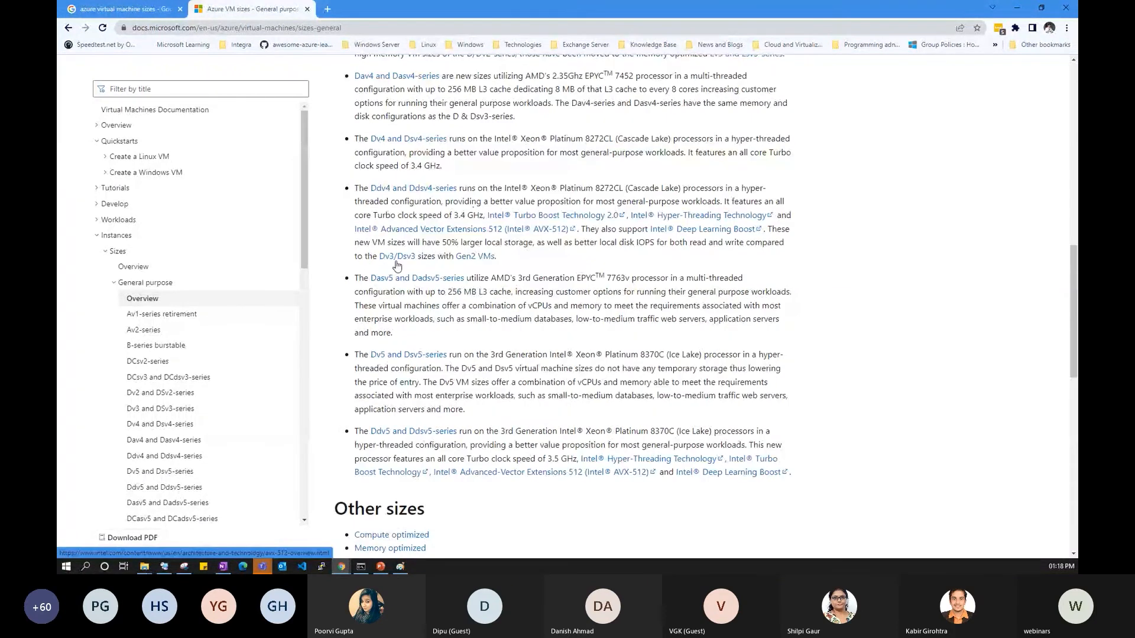
{"action": "scroll", "coordinate": [553, 368], "scroll_direction": "down", "scroll_amount": 2}
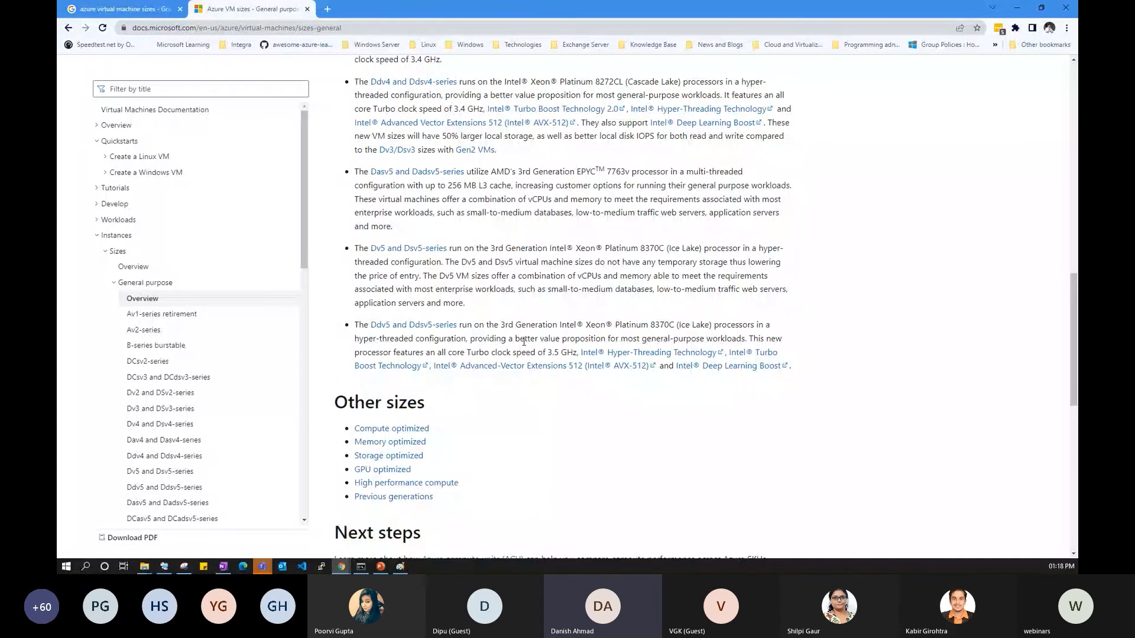
Open the Azure portal in a new tab and select the web address of the general purpose sizes article
{"action": "left_click", "coordinate": [327, 9]}
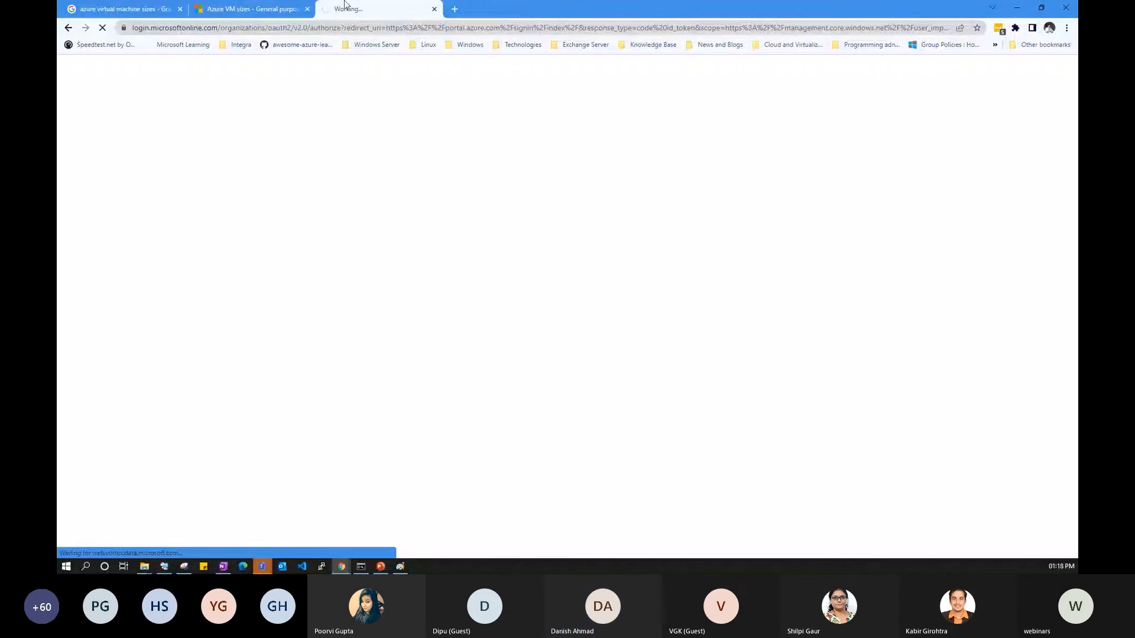
{"action": "left_click", "coordinate": [249, 9]}
{"action": "left_click", "coordinate": [362, 28]}
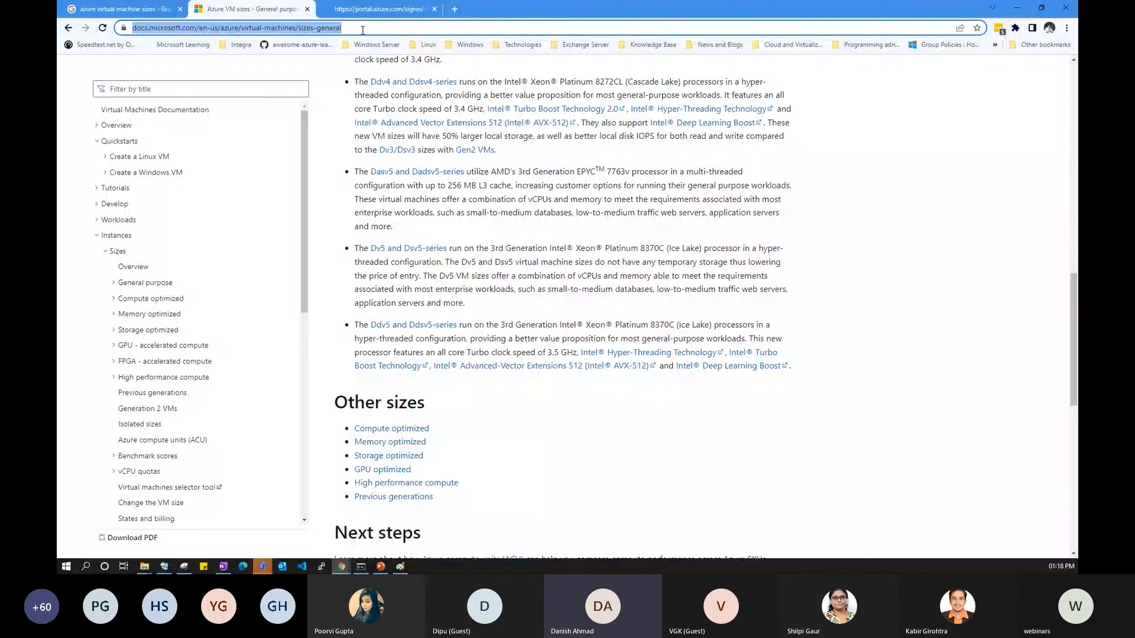
Start creating a new virtual machine from the Azure portal's Virtual machines service and point out the form's title
{"action": "left_click", "coordinate": [373, 8]}
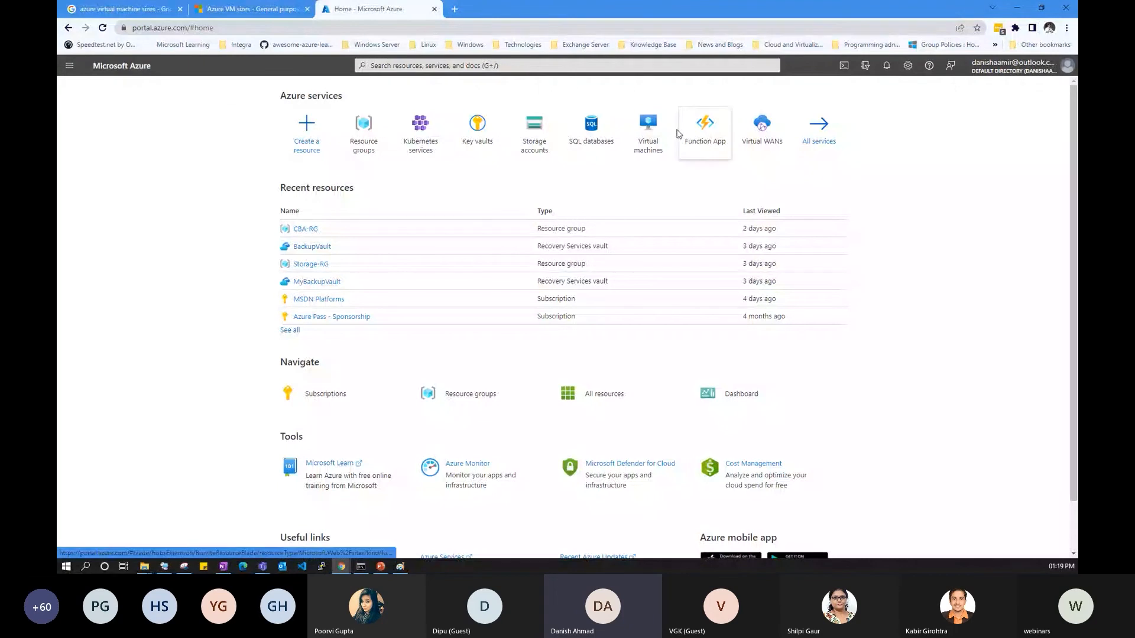
{"action": "left_click", "coordinate": [649, 125]}
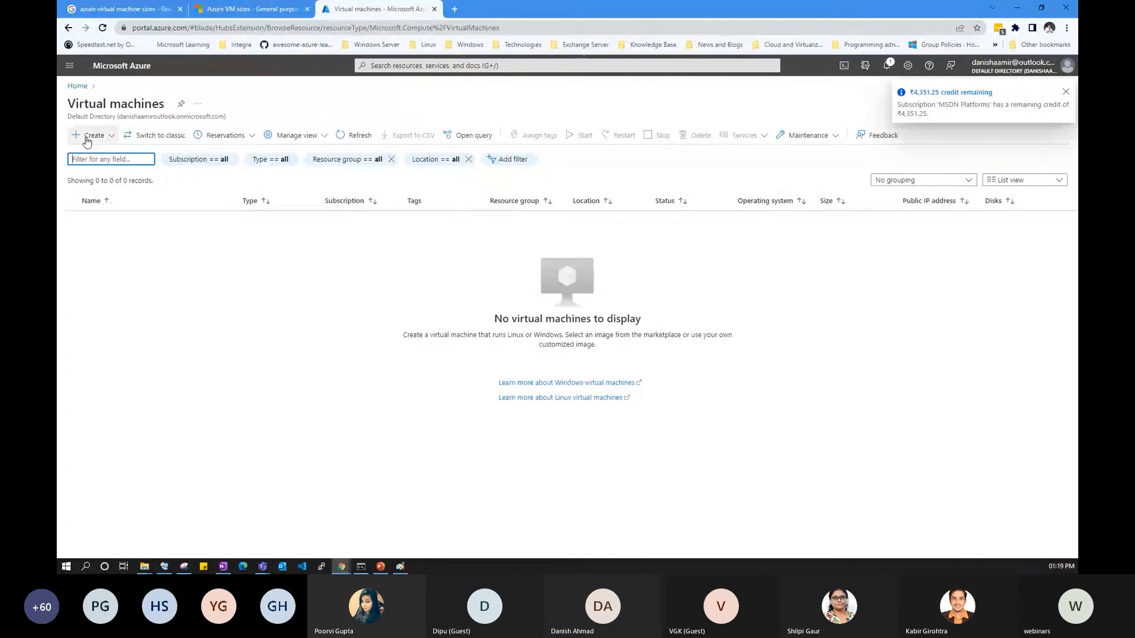
{"action": "left_click", "coordinate": [356, 356]}
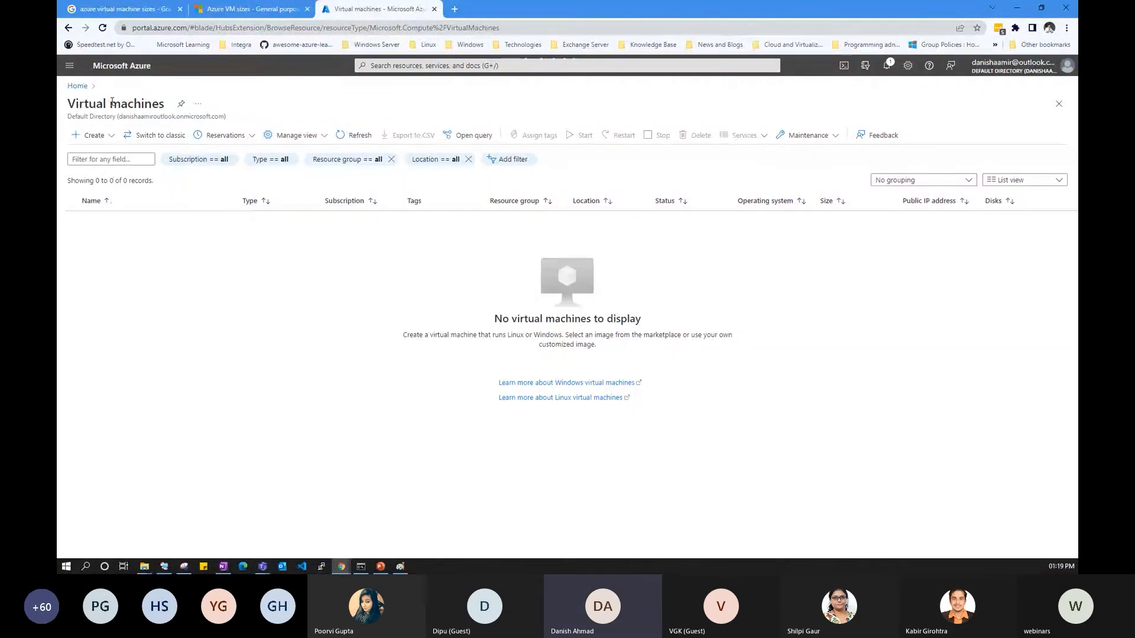
{"action": "left_click_drag", "start_coordinate": [242, 104], "coordinate": [373, 112]}
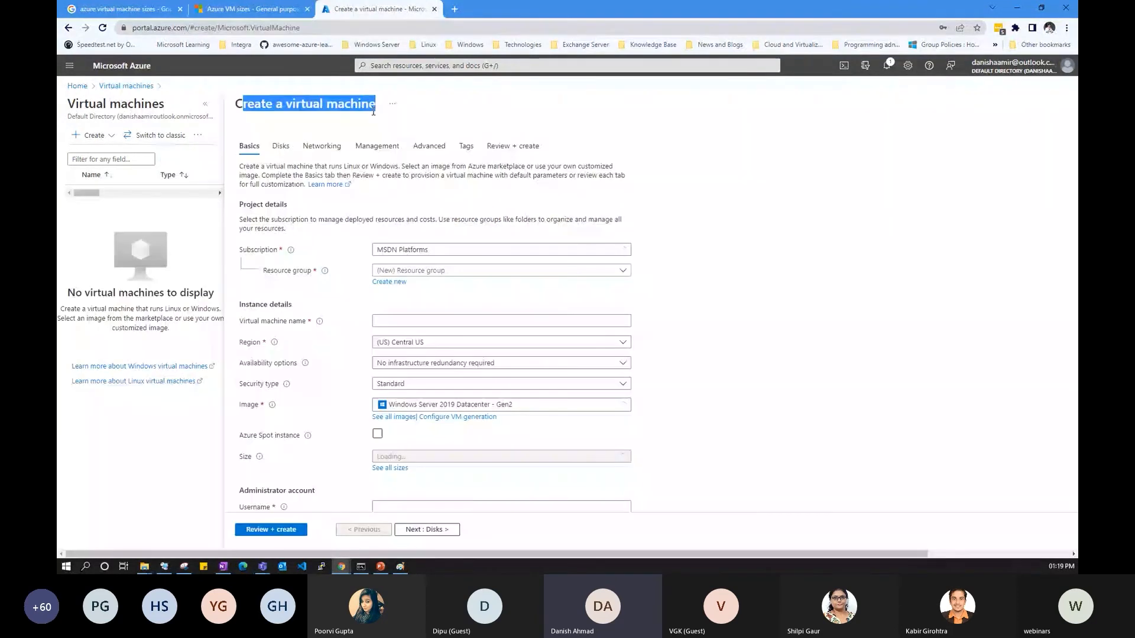
{"action": "left_click", "coordinate": [550, 294]}
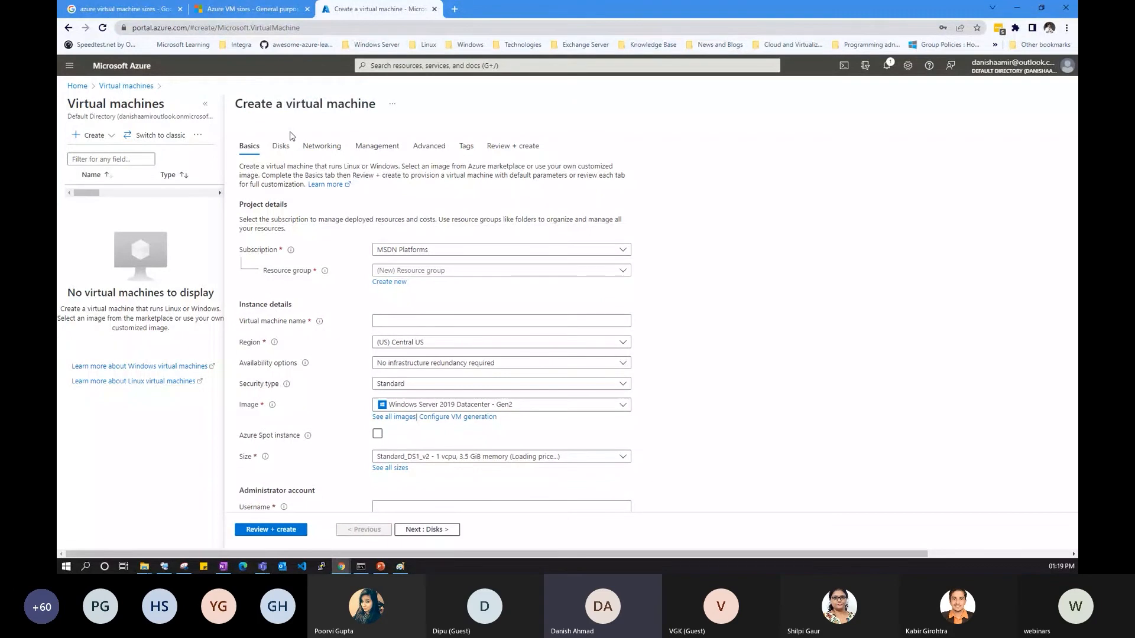
{"action": "left_click_drag", "start_coordinate": [243, 104], "coordinate": [385, 120]}
{"action": "left_click", "coordinate": [333, 107]}
{"action": "left_click", "coordinate": [598, 321]}
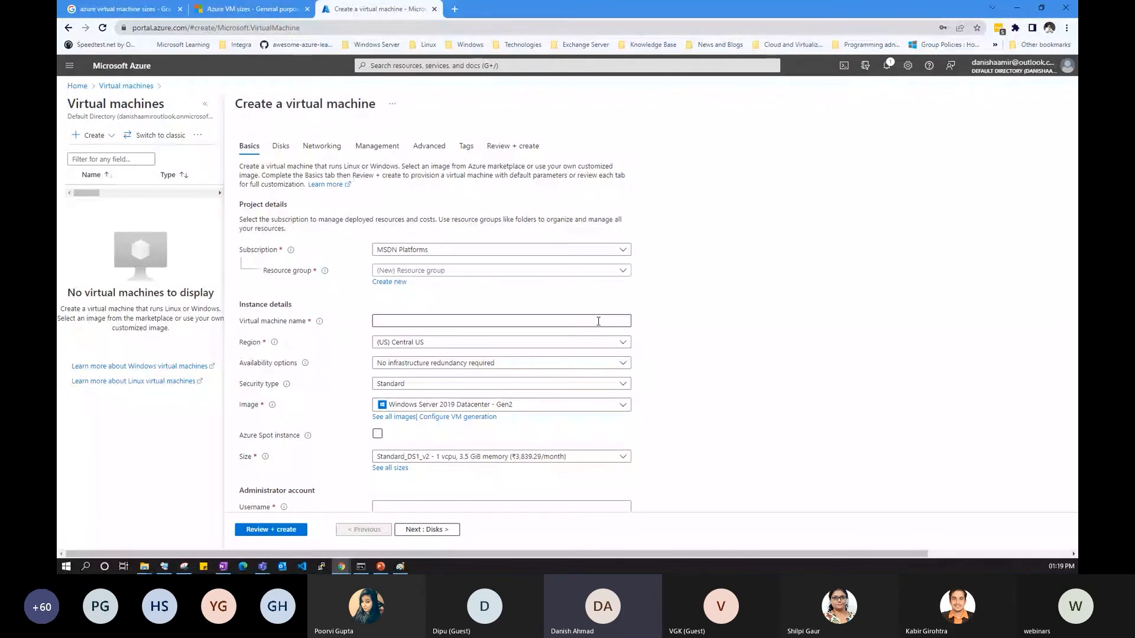
Check the existing resource groups and create a new one named VM-RG for the virtual machine
{"action": "left_click", "coordinate": [623, 270]}
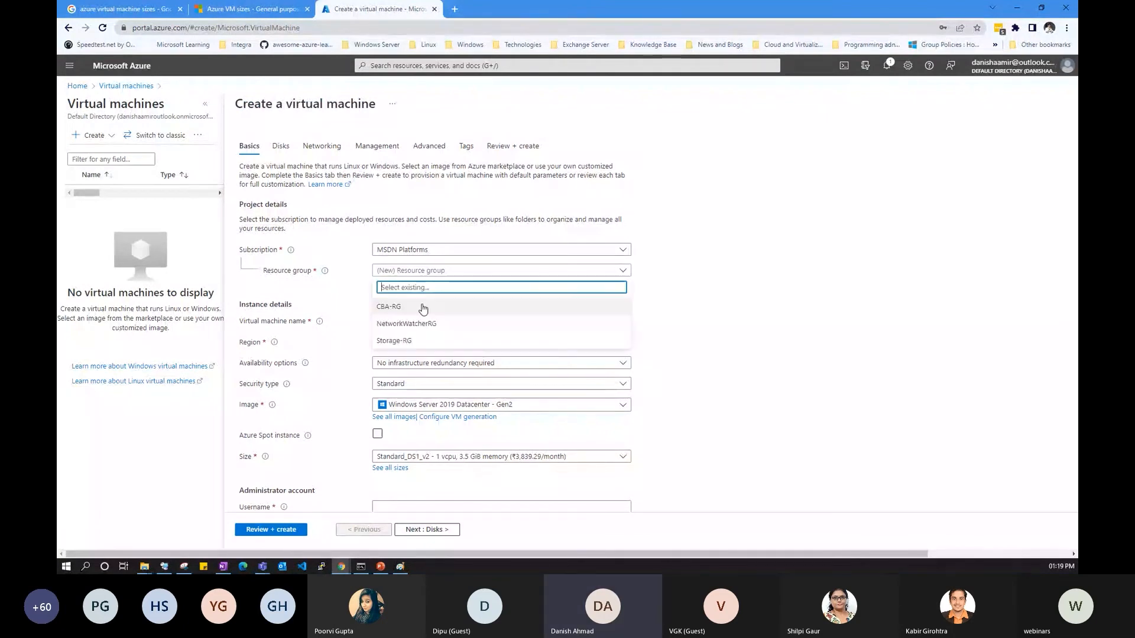
{"action": "left_click", "coordinate": [463, 311]}
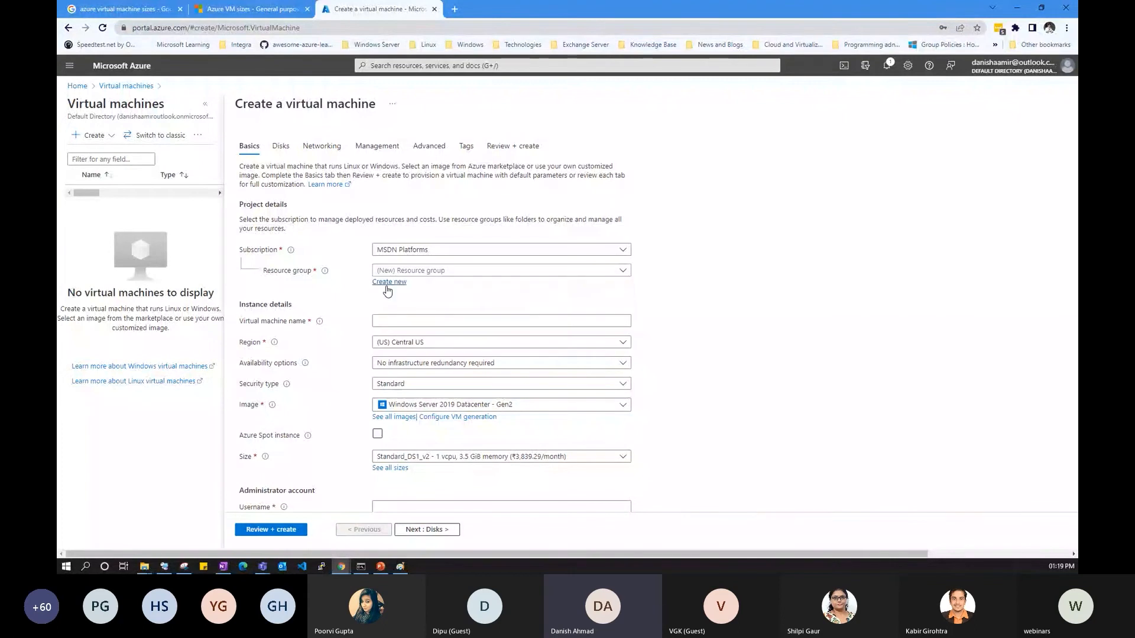
{"action": "left_click", "coordinate": [387, 283]}
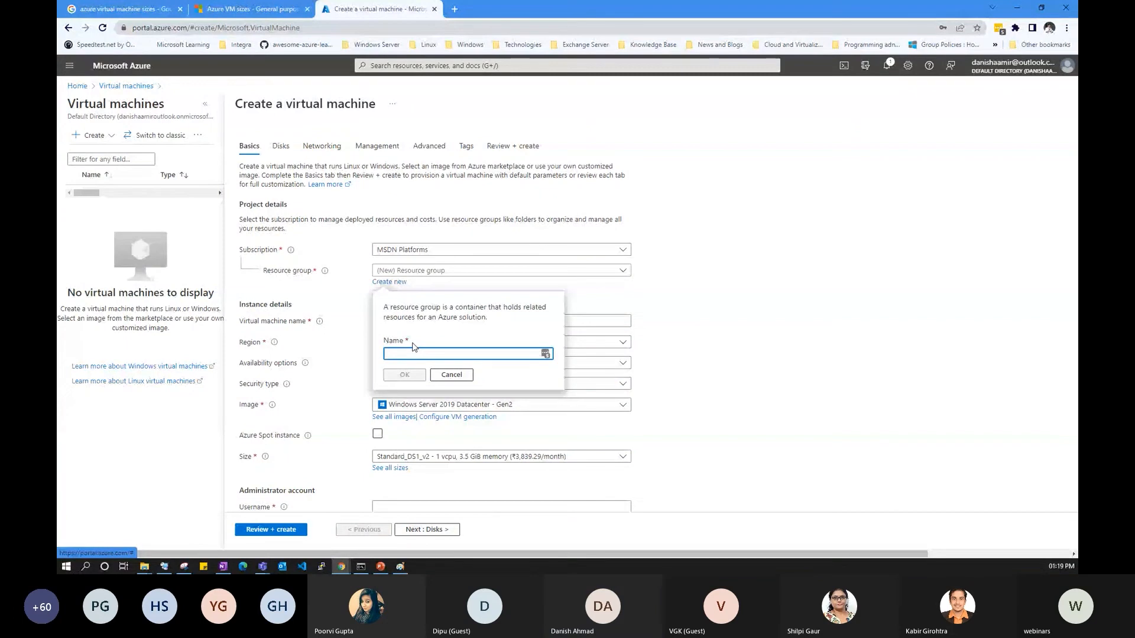
{"action": "type", "text": "VM-RG"}
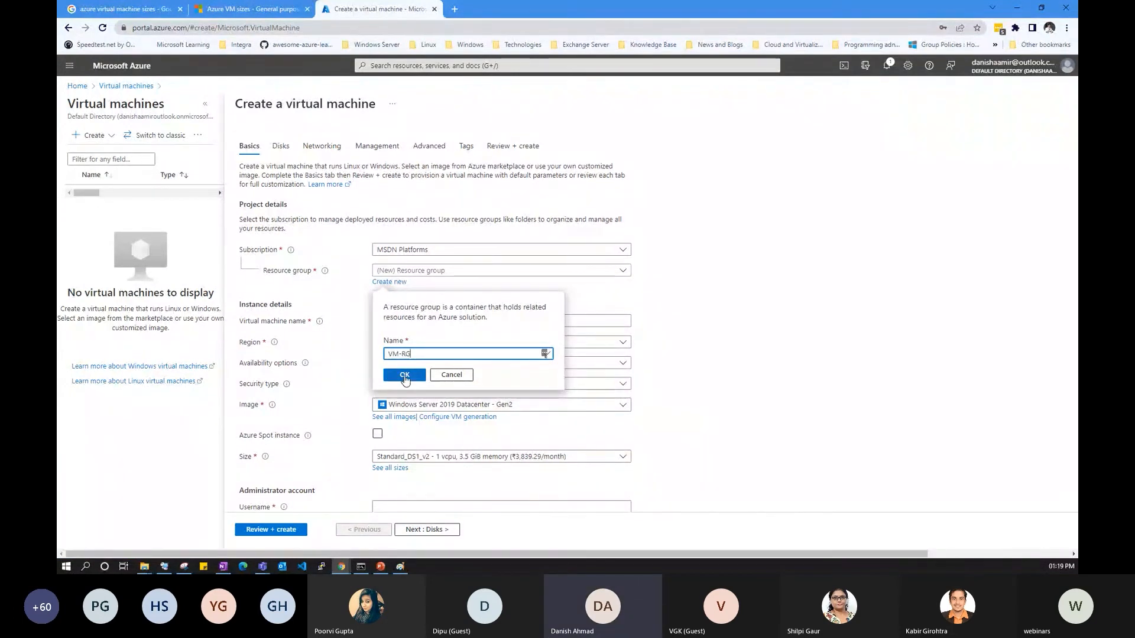
{"action": "left_click", "coordinate": [405, 377]}
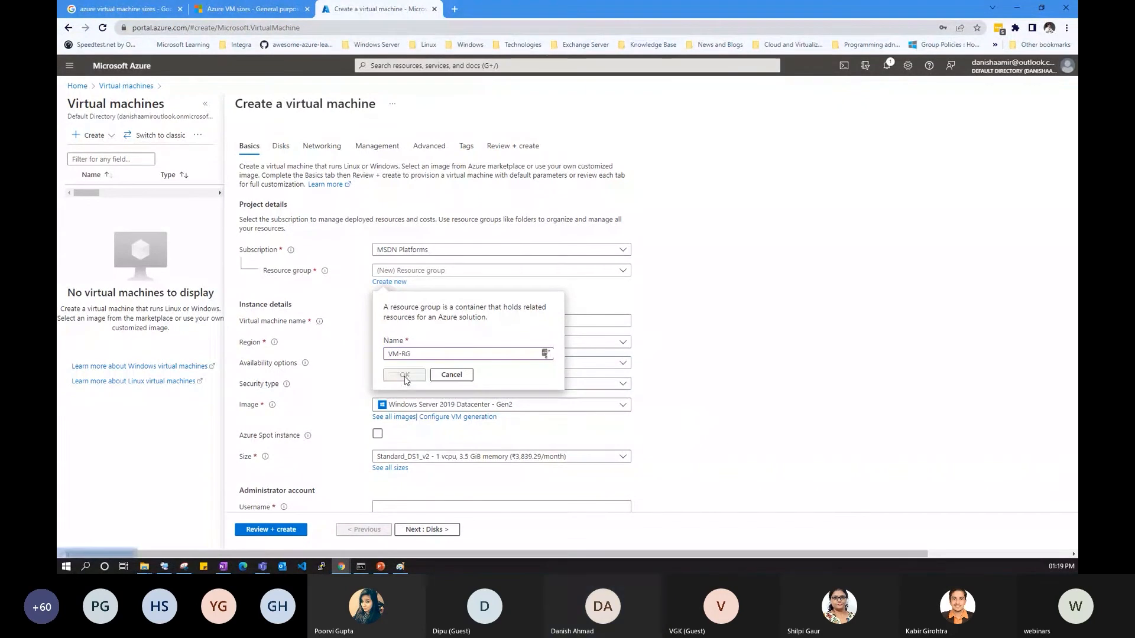
Name the virtual machine WebServer-Prod-eastus
{"action": "left_click_drag", "start_coordinate": [254, 321], "coordinate": [296, 321]}
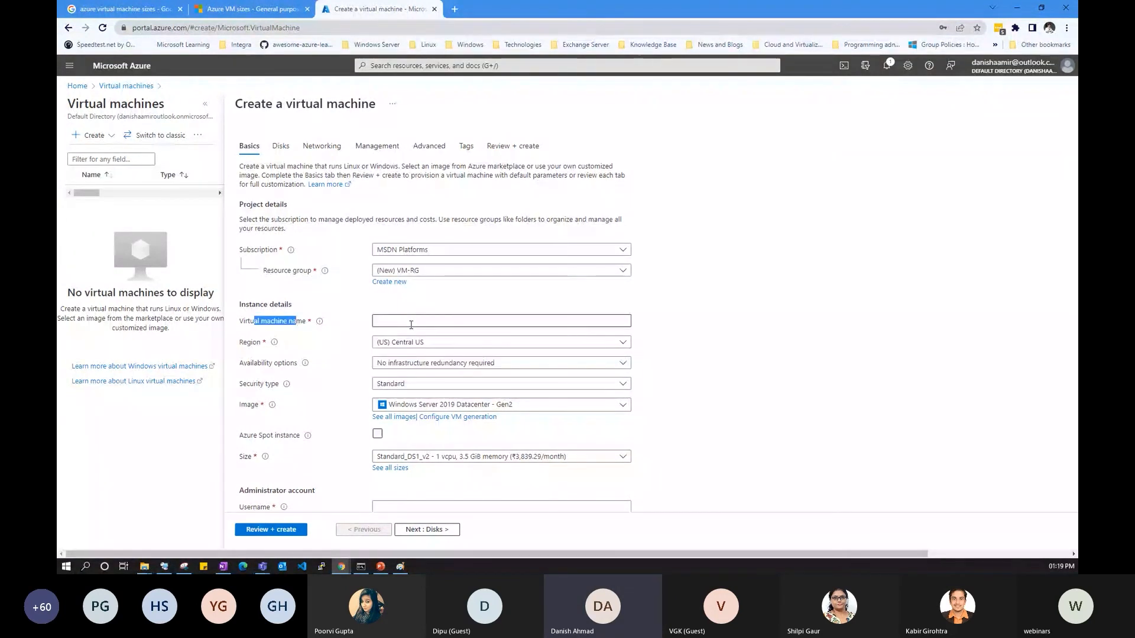
{"action": "left_click", "coordinate": [411, 320]}
{"action": "type", "text": "Web"}
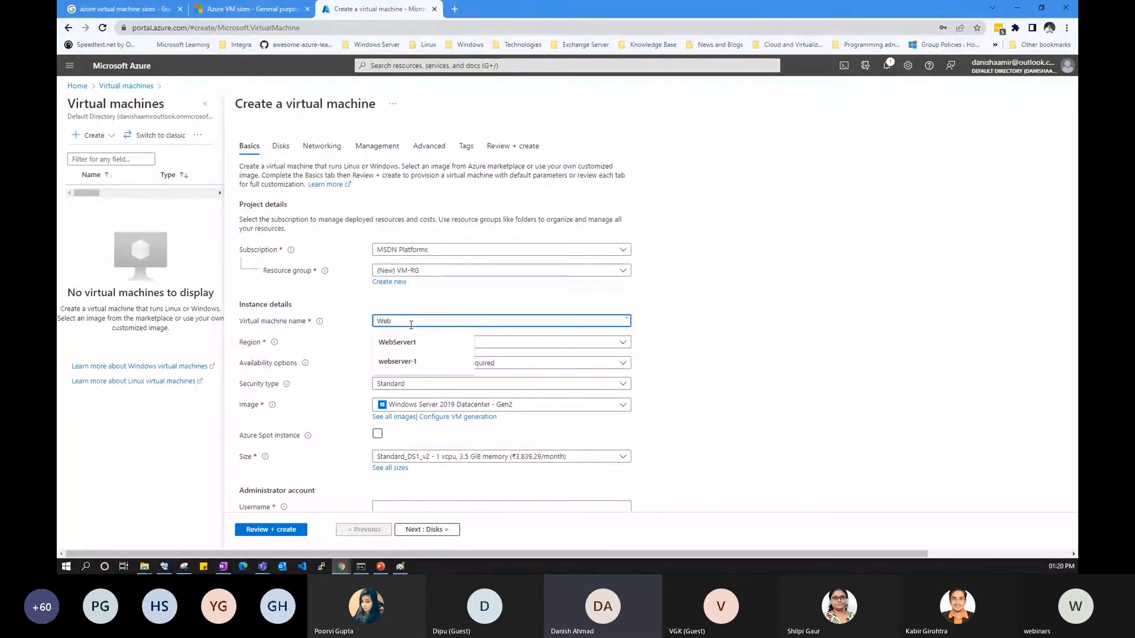
{"action": "type", "text": "Server-Prod"}
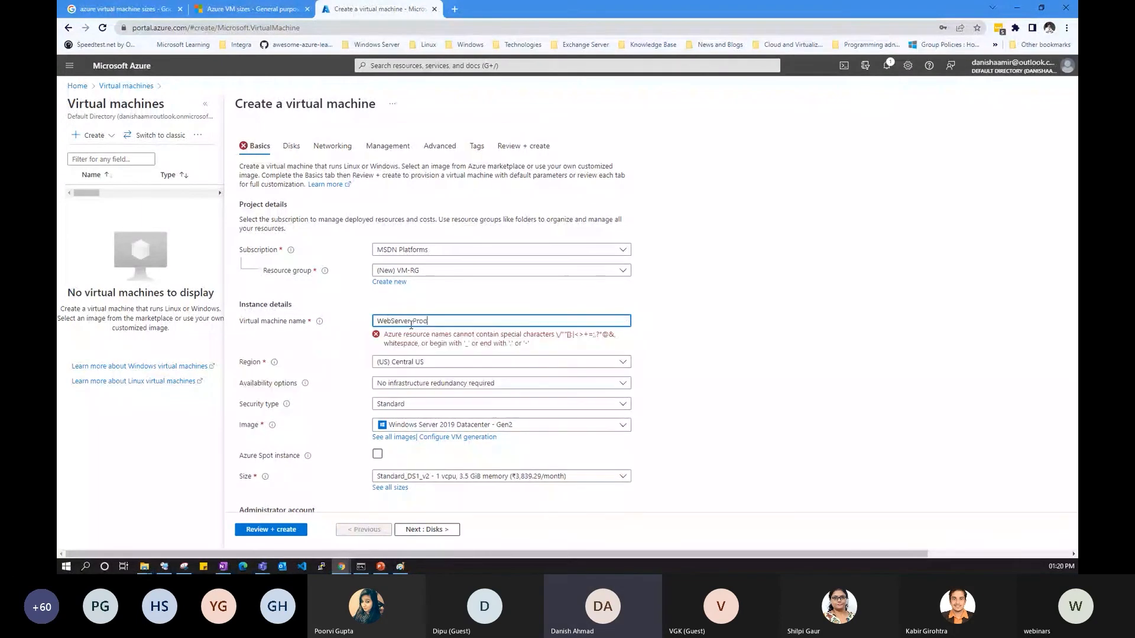
{"action": "type", "text": "-eastus"}
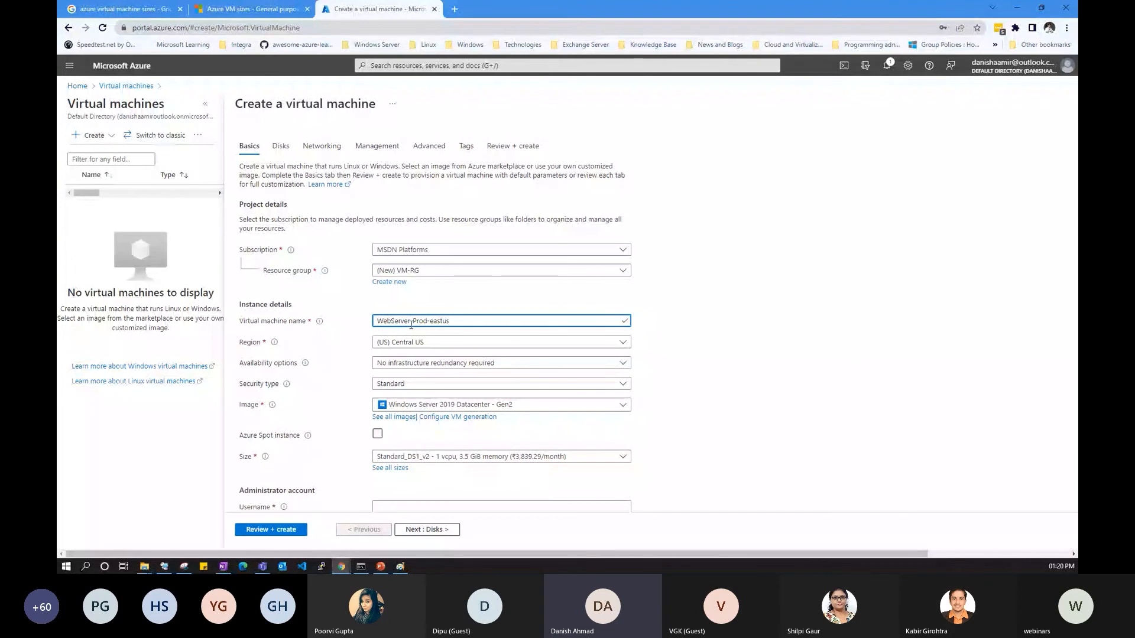
Append -01 to the virtual machine name and set the region to (US) East US
{"action": "type", "text": "-01"}
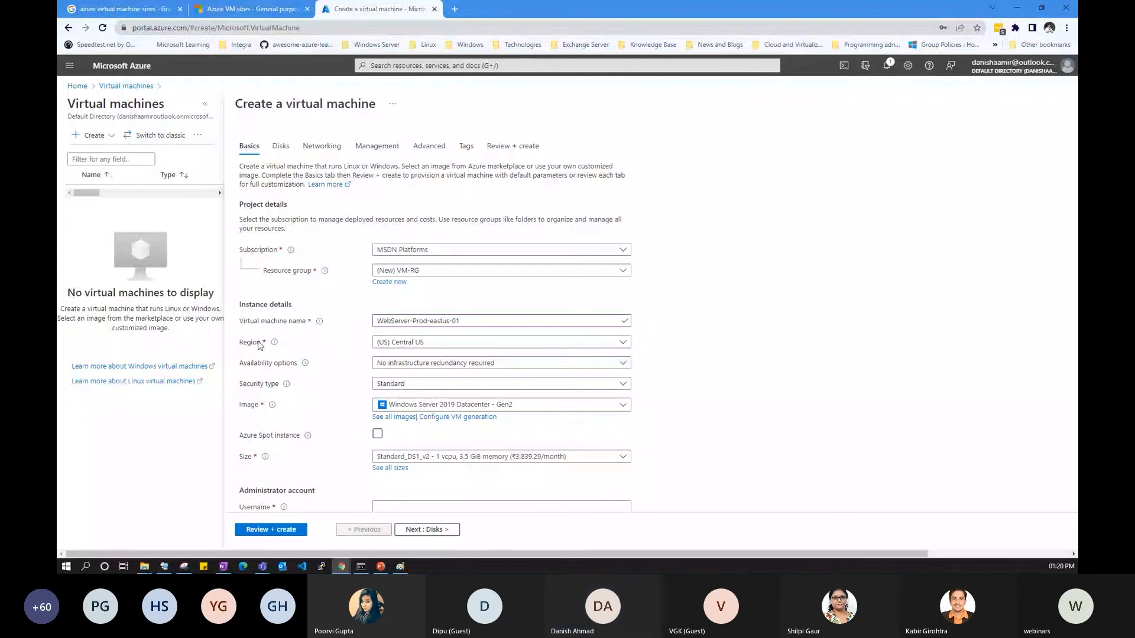
{"action": "left_click", "coordinate": [547, 344]}
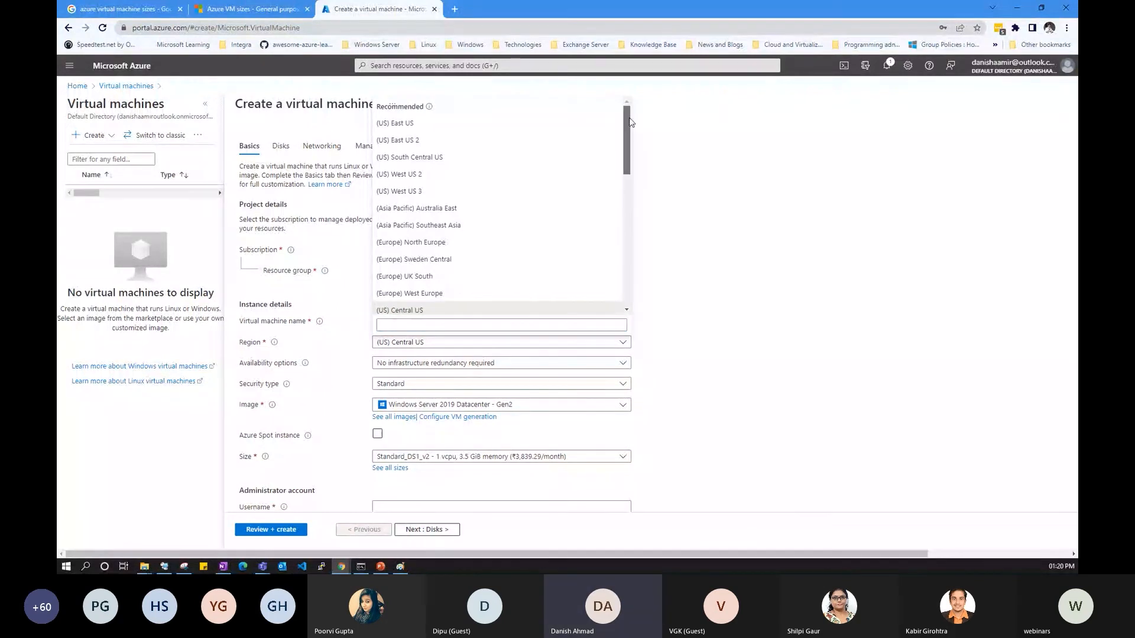
{"action": "left_click", "coordinate": [407, 124]}
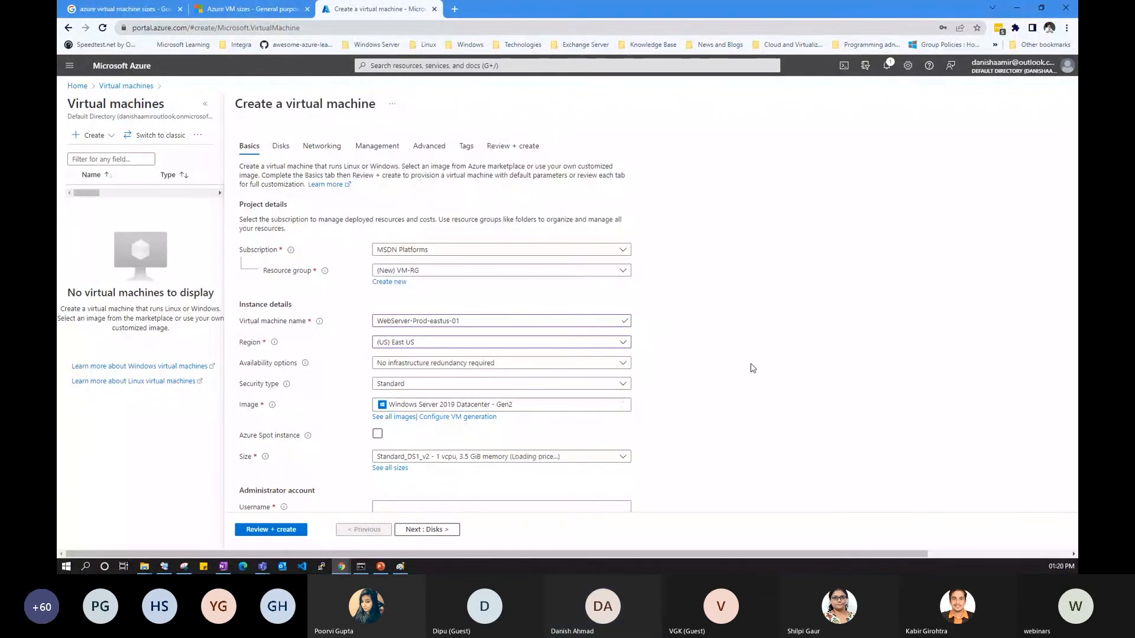
Browse all available VM sizes, comparing the D-Series v5 group and the sizes most used by Azure users
{"action": "scroll", "coordinate": [753, 368], "scroll_direction": "down", "scroll_amount": 2}
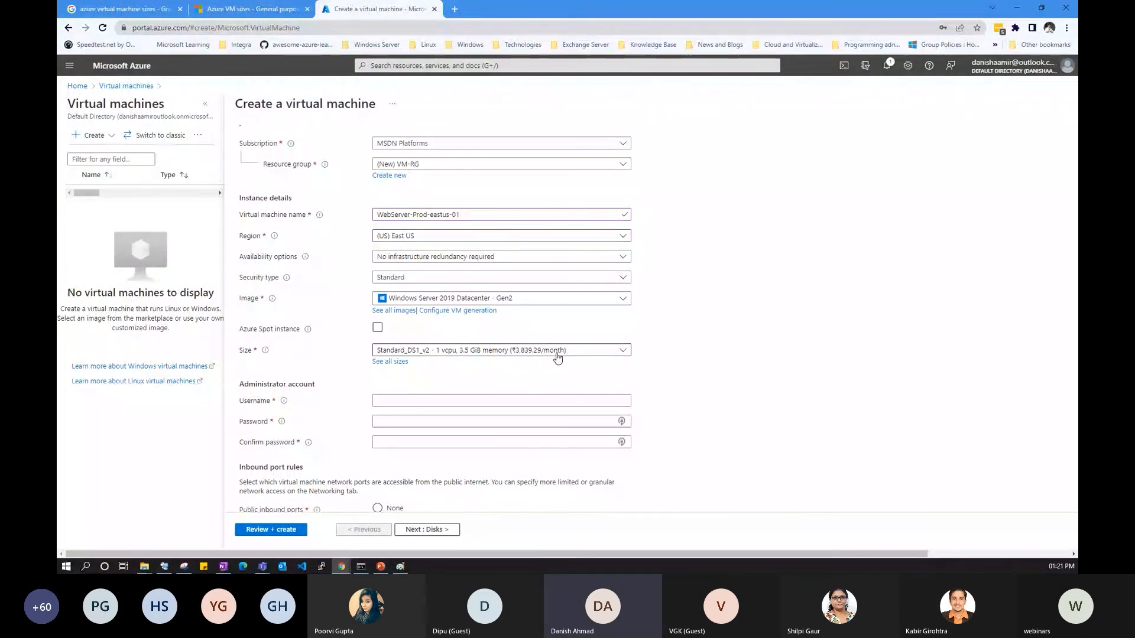
{"action": "left_click", "coordinate": [389, 361]}
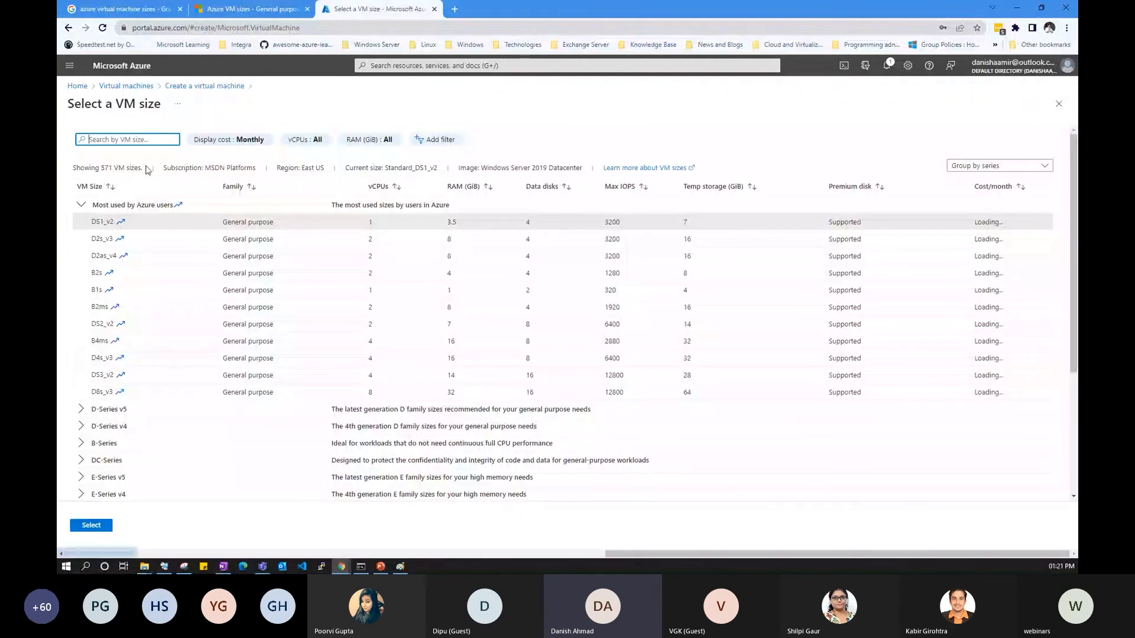
{"action": "scroll", "coordinate": [101, 253], "scroll_direction": "down", "scroll_amount": 3}
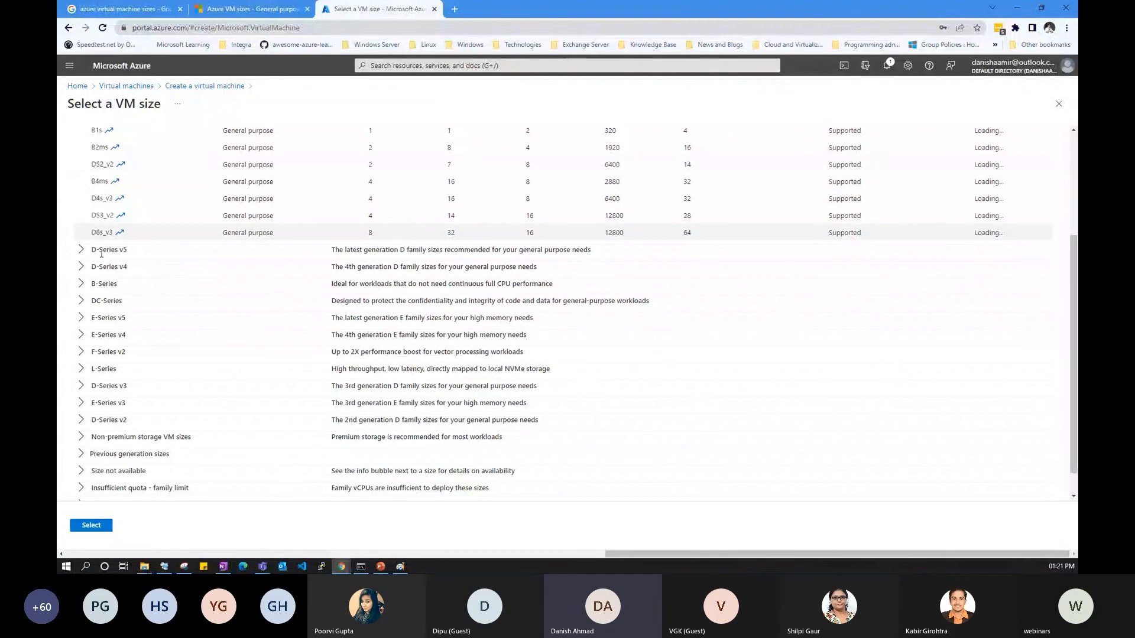
{"action": "scroll", "coordinate": [86, 212], "scroll_direction": "up", "scroll_amount": 3}
{"action": "left_click", "coordinate": [82, 205]}
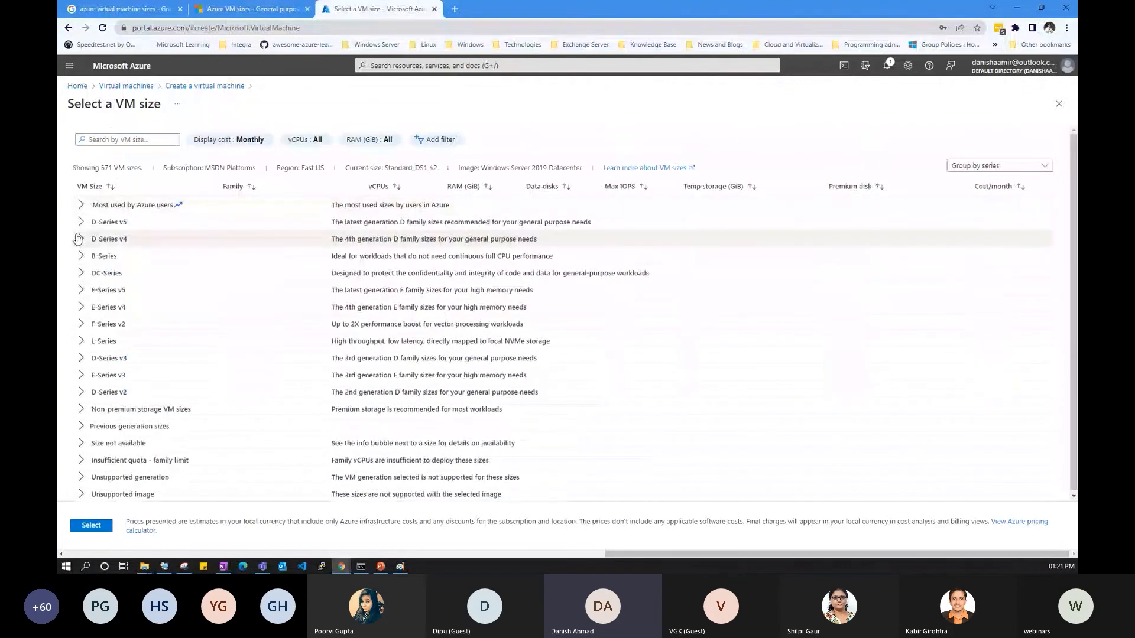
{"action": "left_click", "coordinate": [81, 222]}
{"action": "scroll", "coordinate": [384, 237], "scroll_direction": "down", "scroll_amount": 3}
{"action": "scroll", "coordinate": [414, 231], "scroll_direction": "up", "scroll_amount": 3}
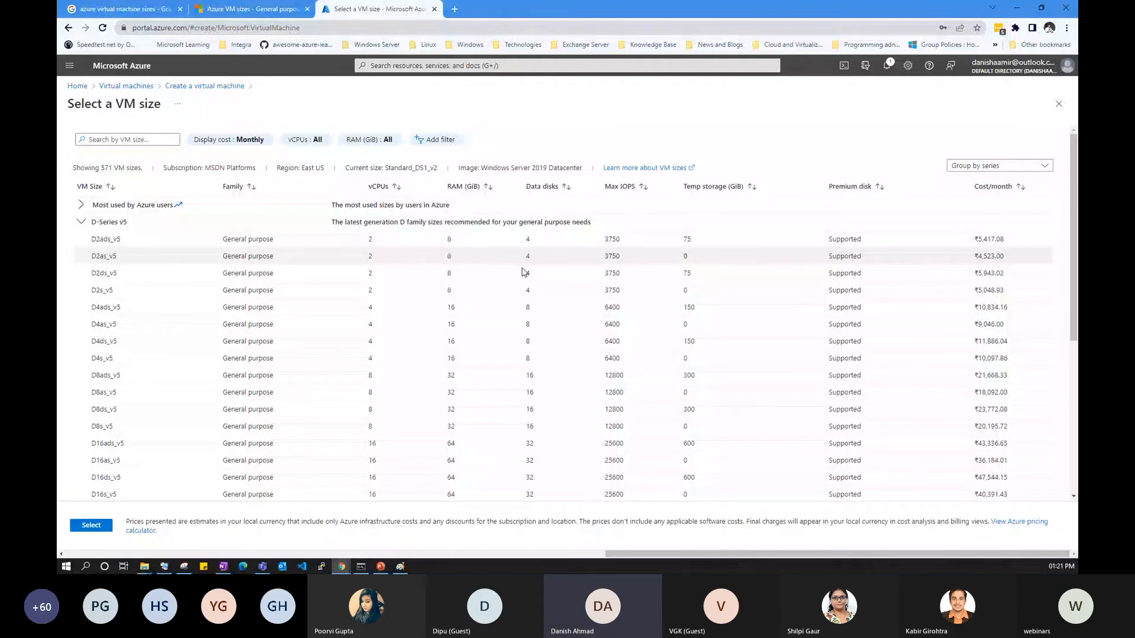
{"action": "left_click", "coordinate": [81, 222]}
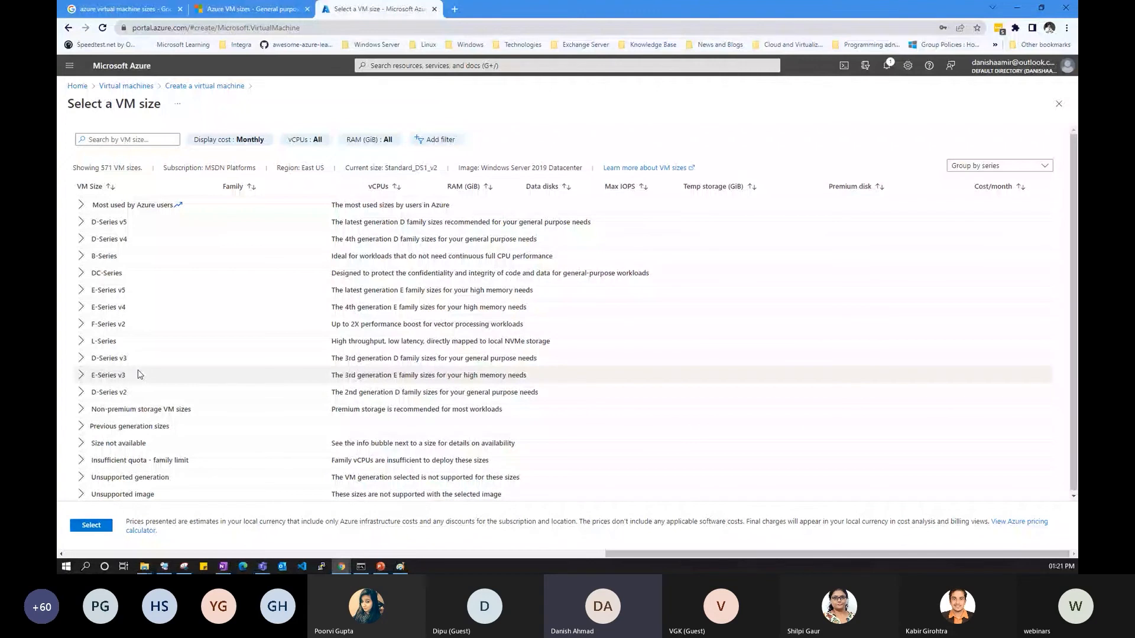
{"action": "left_click", "coordinate": [113, 205]}
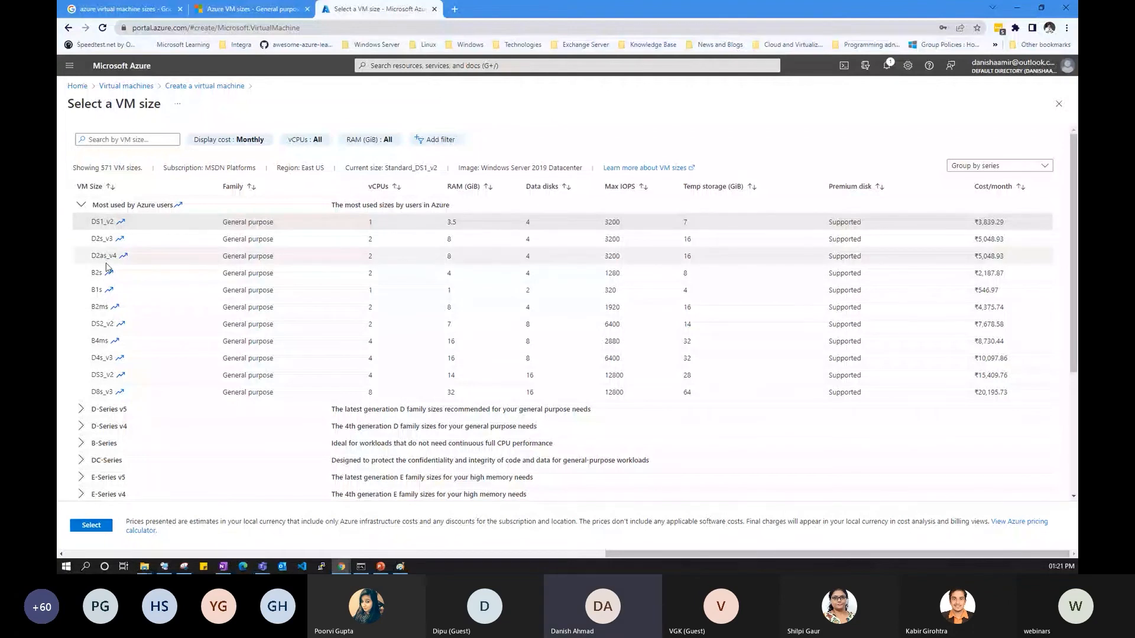
Switch to Paint and add the label OS below Size in the planning list
{"action": "left_click", "coordinate": [1025, 6]}
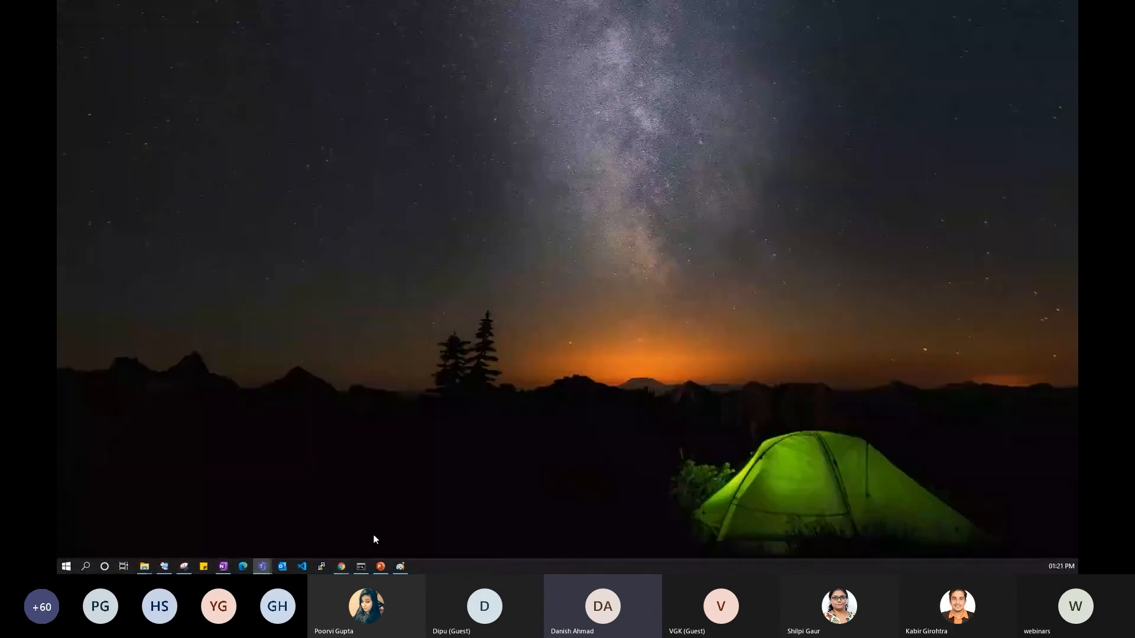
{"action": "left_click", "coordinate": [400, 566]}
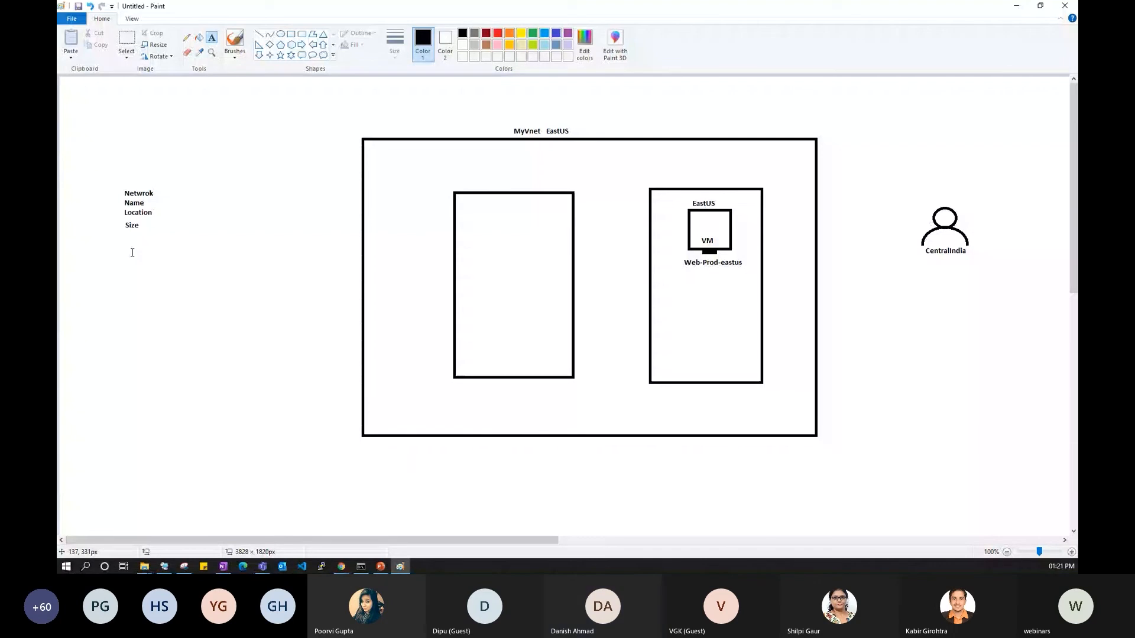
{"action": "left_click", "coordinate": [126, 233]}
{"action": "type", "text": "0"}
{"action": "type", "text": "S"}
{"action": "key", "text": "ctrl+a"}
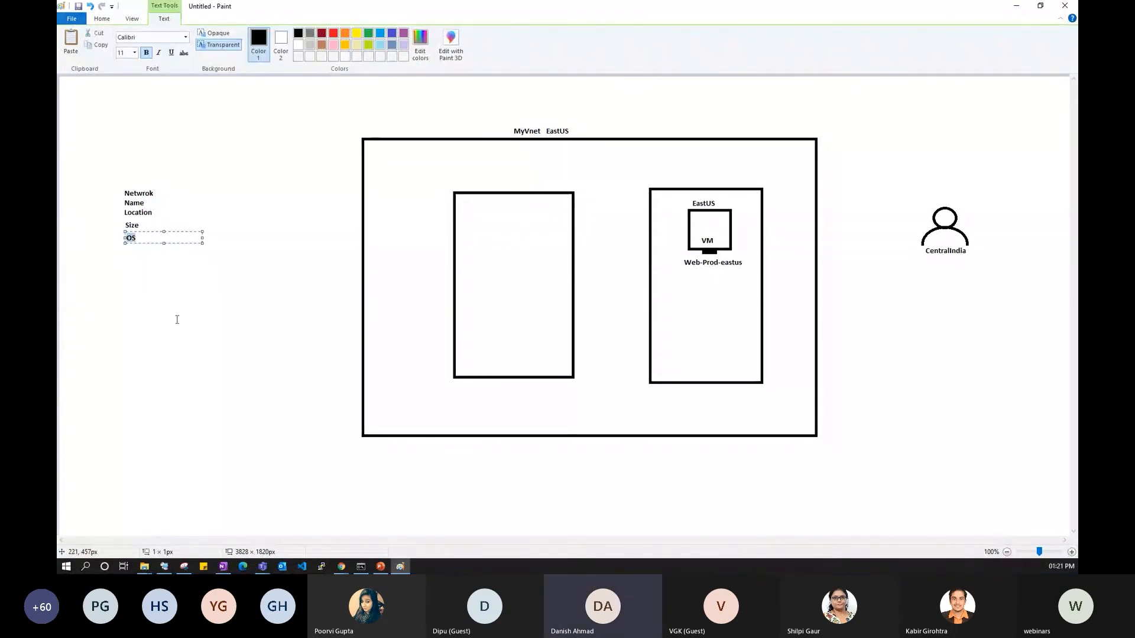
{"action": "left_click", "coordinate": [200, 278]}
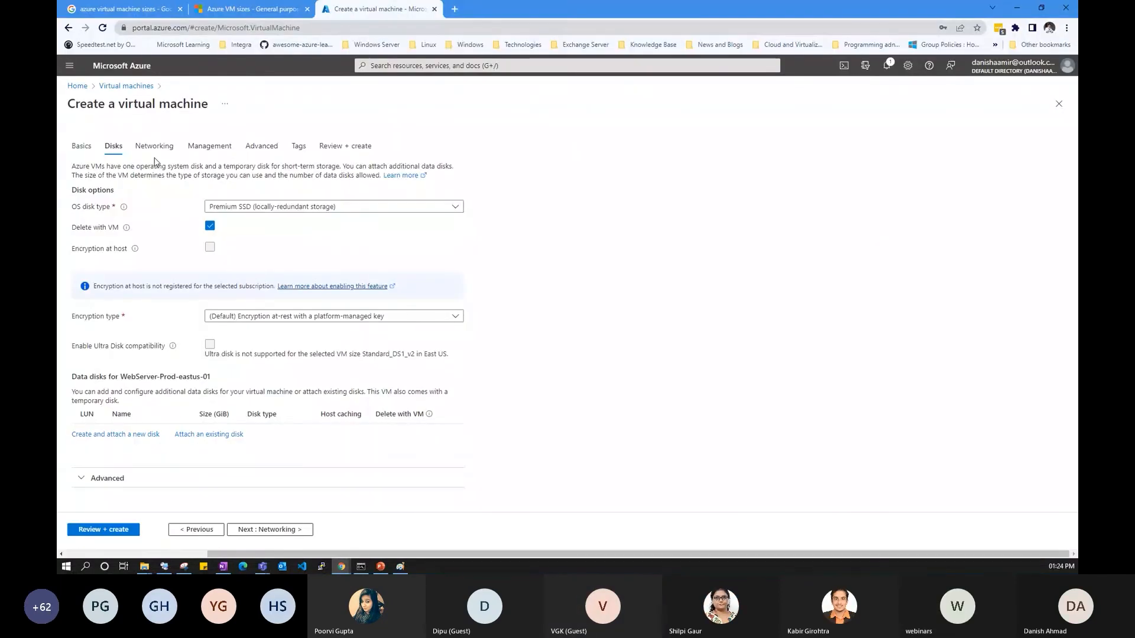
Recheck the virtual machine's basic settings, keep the current disk and networking options, and submit the configuration for review
{"action": "left_click", "coordinate": [81, 144]}
{"action": "scroll", "coordinate": [235, 321], "scroll_direction": "down", "scroll_amount": 2}
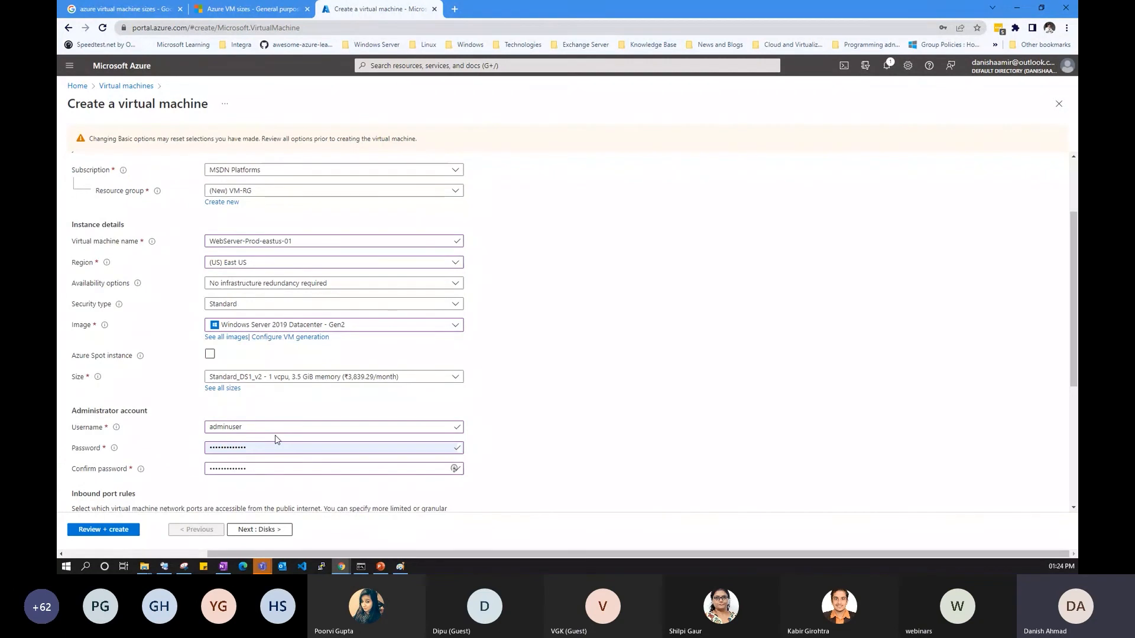
{"action": "scroll", "coordinate": [275, 435], "scroll_direction": "down", "scroll_amount": 2}
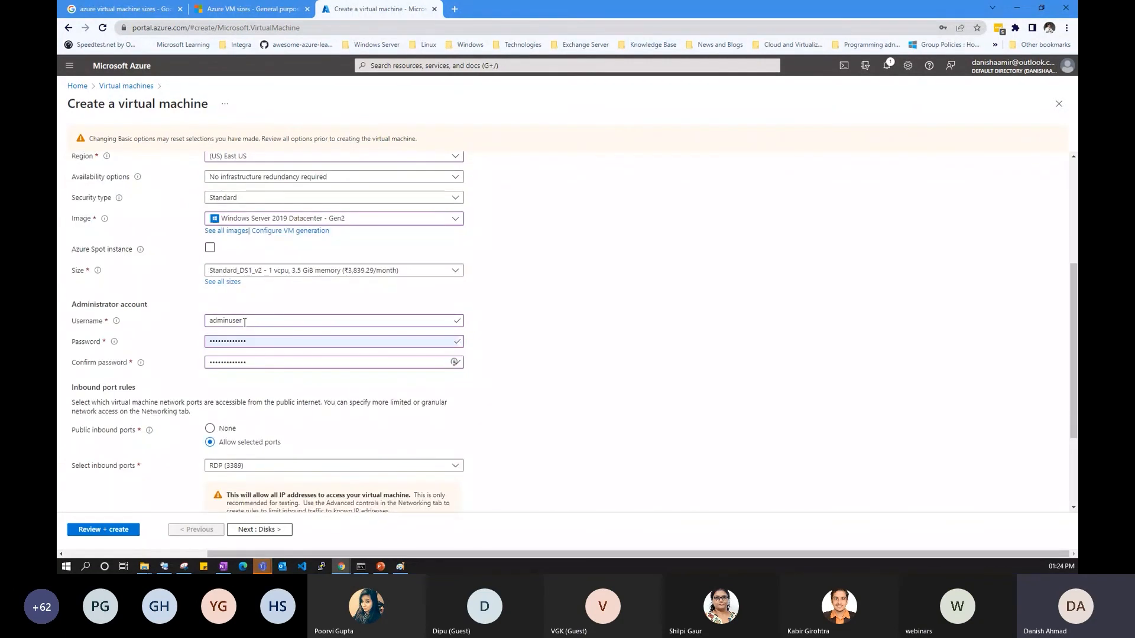
{"action": "left_click", "coordinate": [260, 529]}
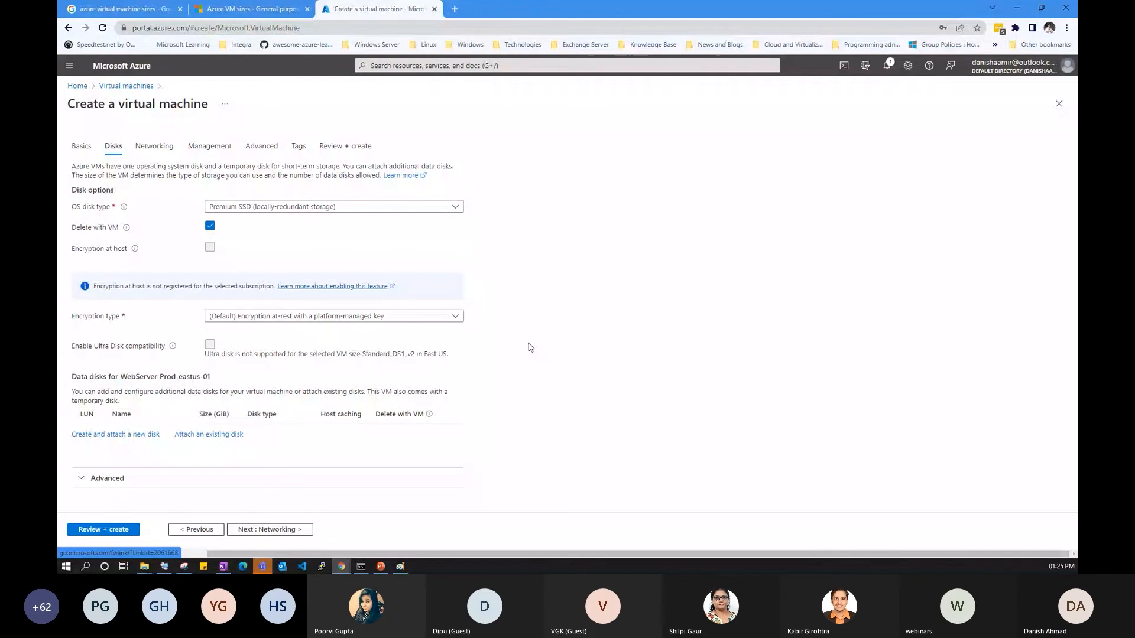
{"action": "left_click", "coordinate": [283, 530]}
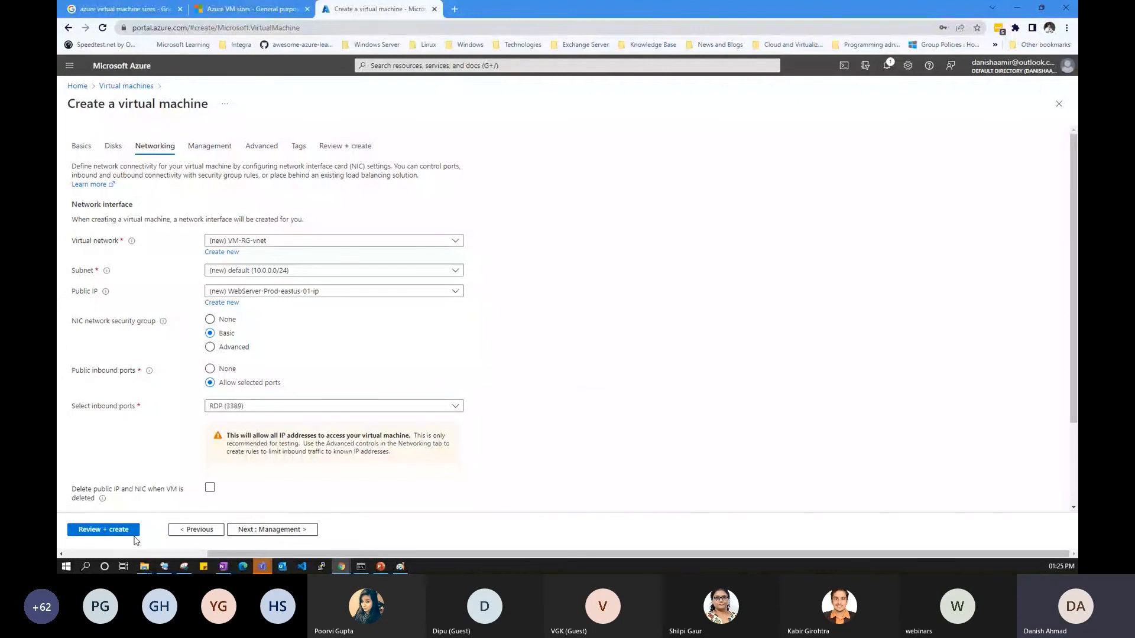
{"action": "left_click", "coordinate": [104, 530]}
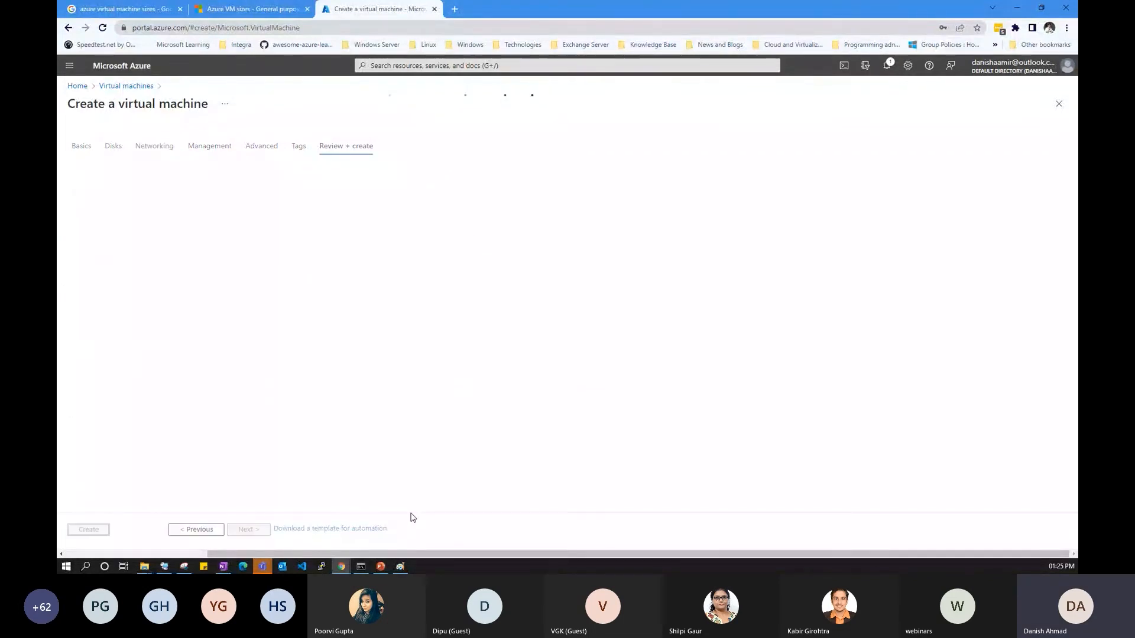
Switch to Paint and shift the Linux and Windows note slightly beside the OS entry of the planning list
{"action": "key", "text": "alt+Tab"}
{"action": "left_click_drag", "start_coordinate": [182, 232], "coordinate": [176, 225]}
{"action": "left_click", "coordinate": [152, 271]}
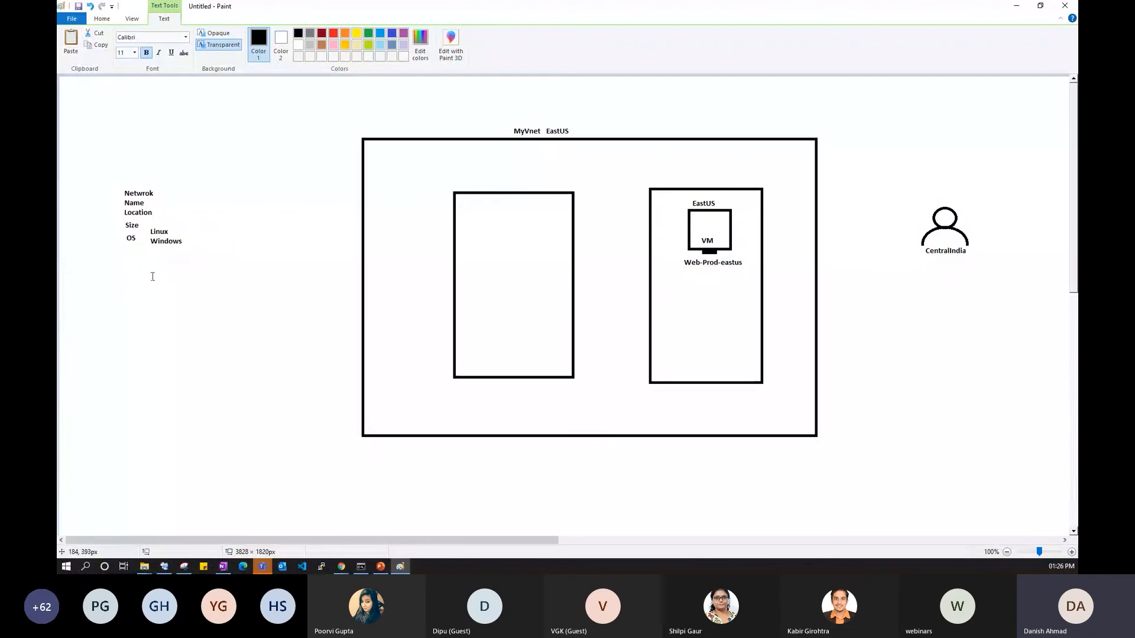
{"action": "left_click_drag", "start_coordinate": [117, 219], "coordinate": [195, 230]}
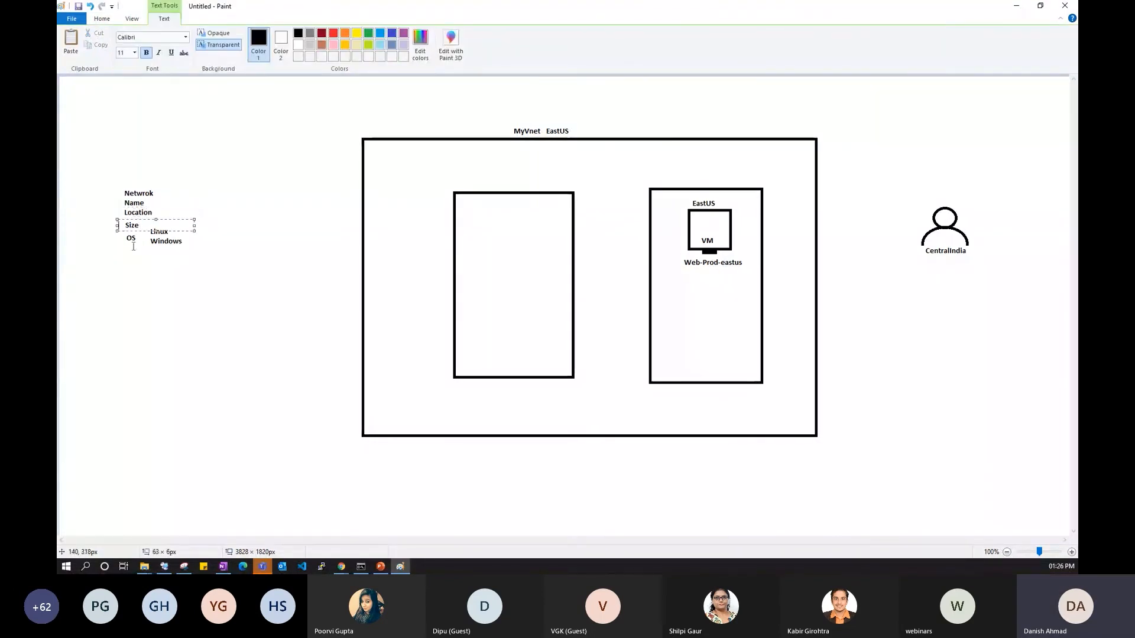
{"action": "left_click", "coordinate": [183, 298]}
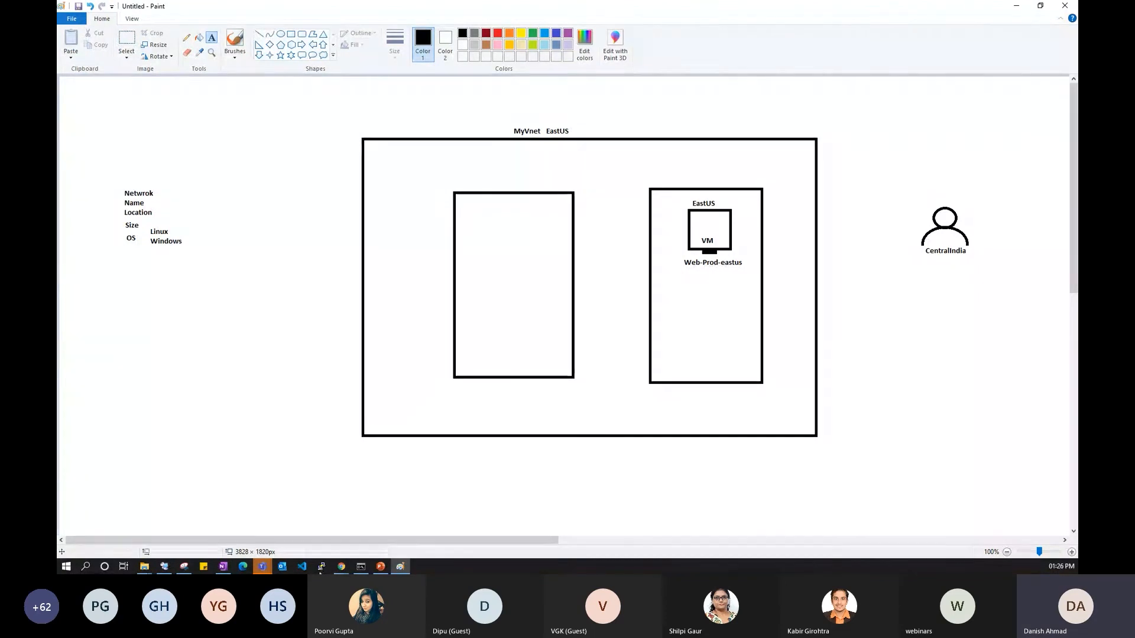
Switch to PowerPoint, present the Plan Virtual Machines slide and reveal its bullets up to the pricing considerations
{"action": "left_click", "coordinate": [379, 567]}
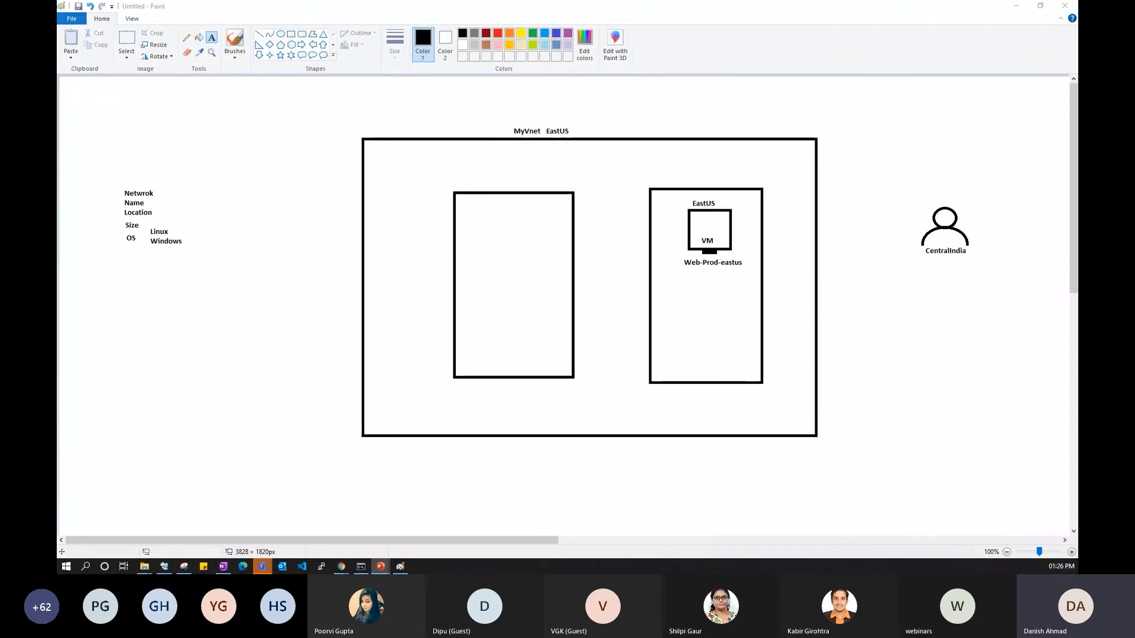
{"action": "key", "text": "shift+F5"}
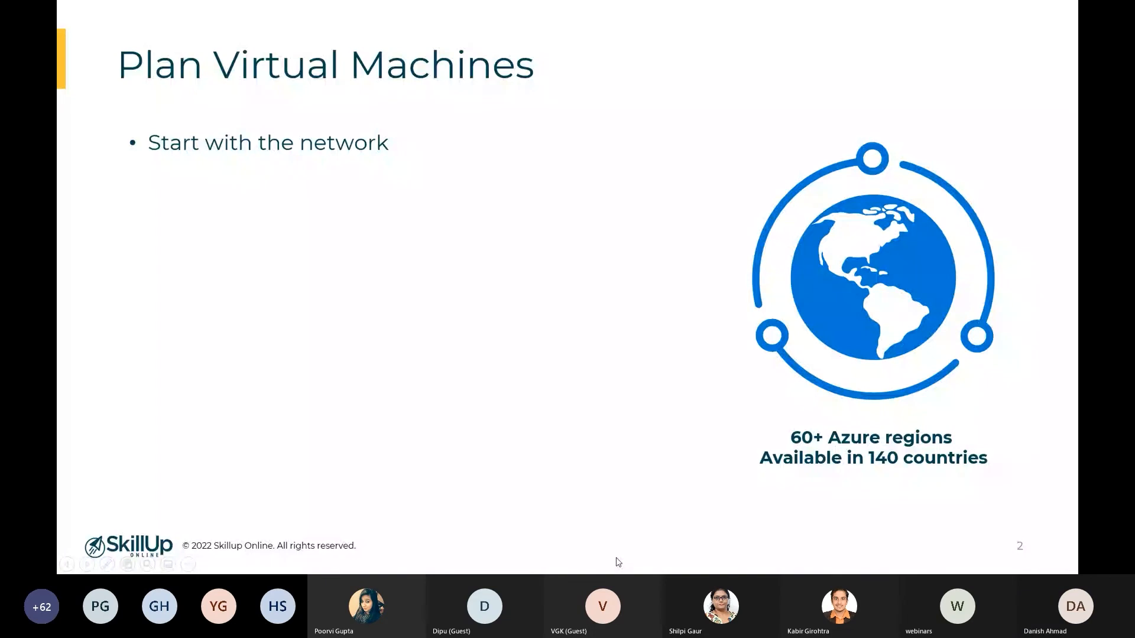
{"action": "left_click", "coordinate": [617, 562]}
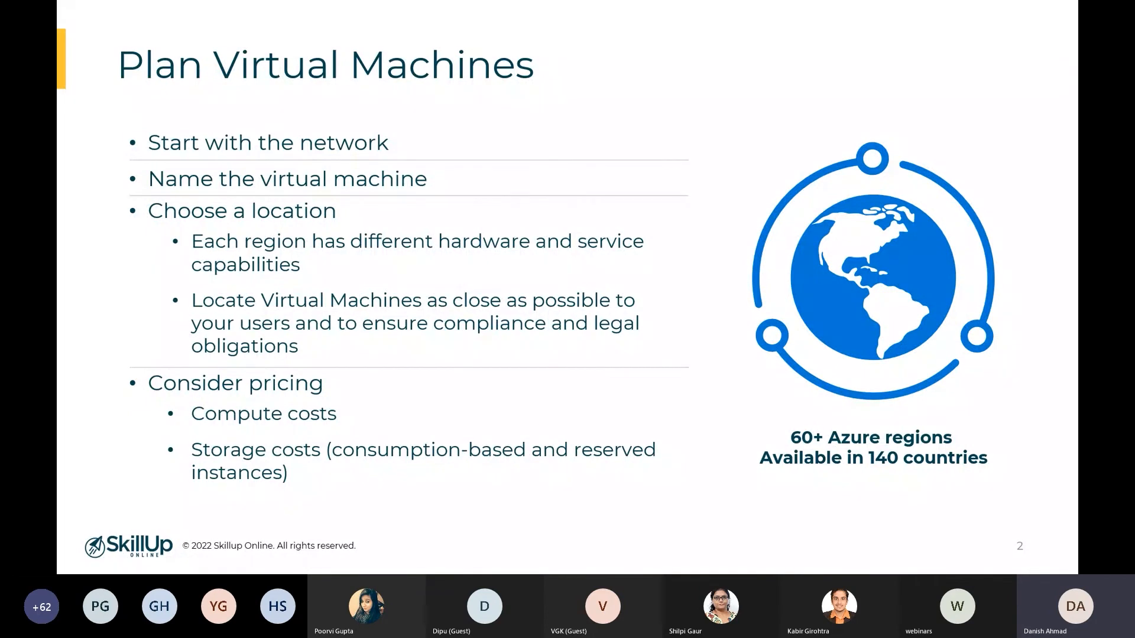
Switch to Paint and write Compute Cost, Disk and License on separate lines below the planning list
{"action": "key", "text": "alt+Tab"}
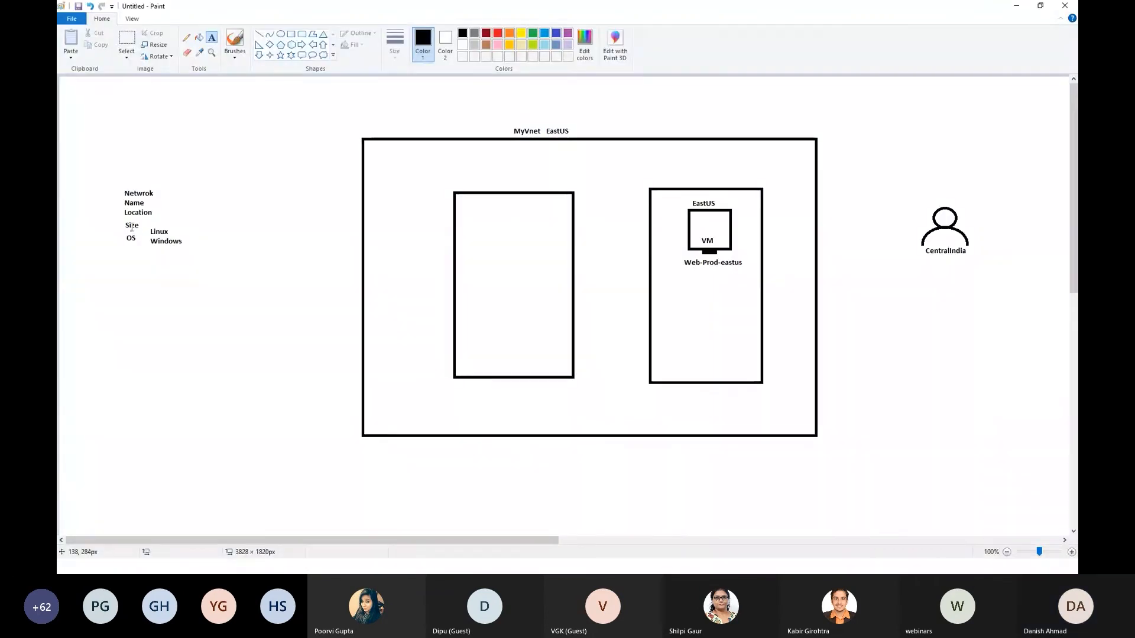
{"action": "left_click", "coordinate": [168, 284]}
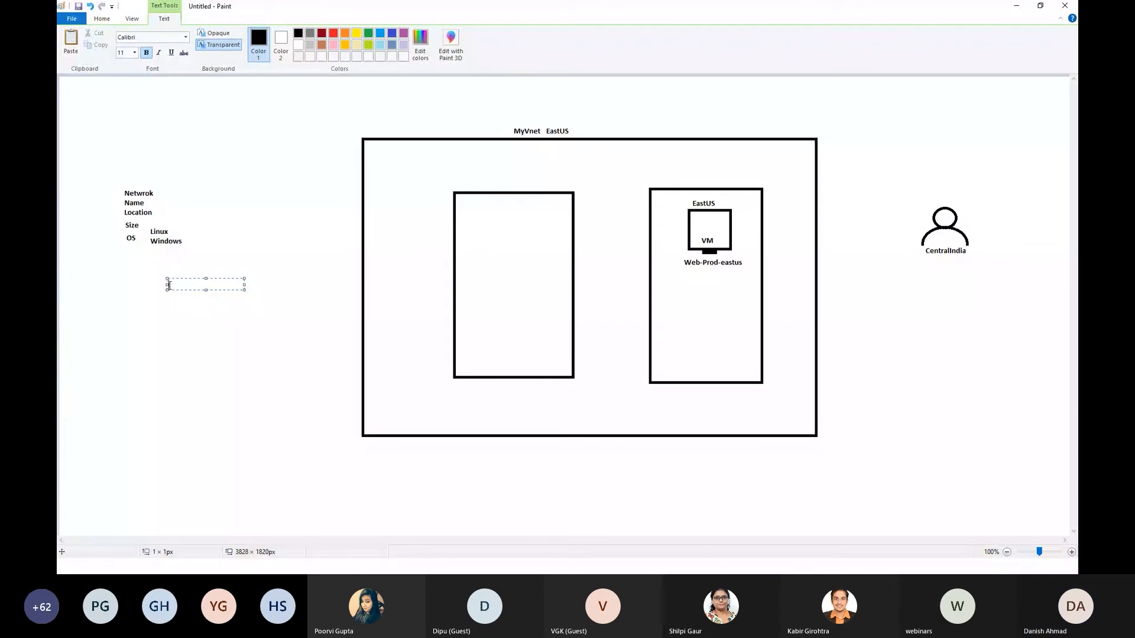
{"action": "type", "text": "Compute Cost"}
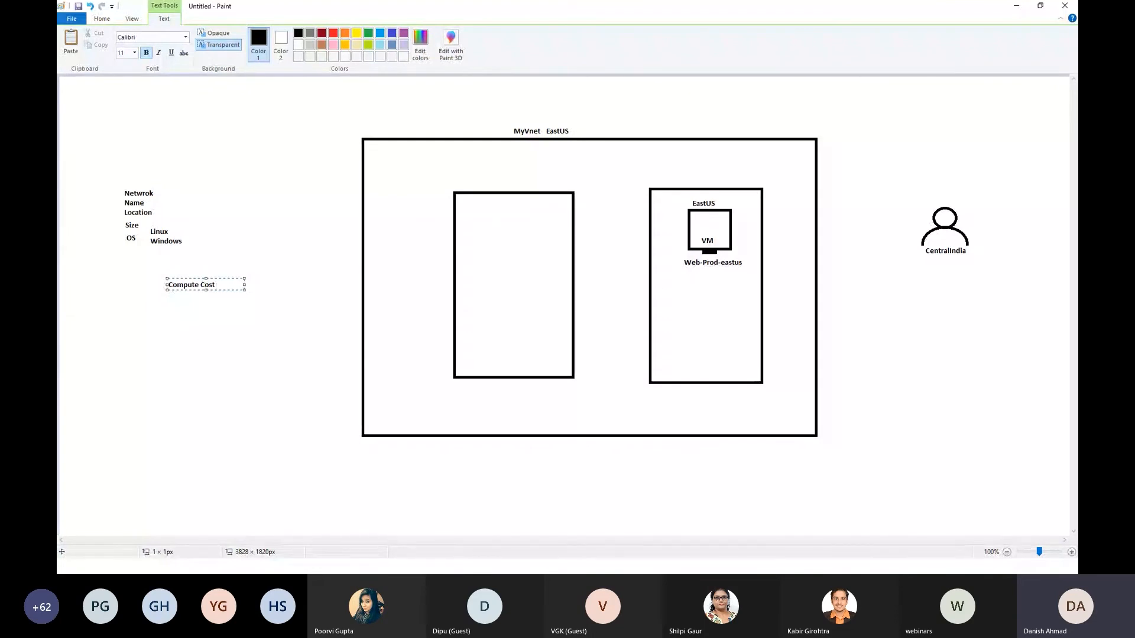
{"action": "key", "text": "Return"}
{"action": "type", "text": "Disk"}
{"action": "key", "text": "Return"}
{"action": "type", "text": "Licens"}
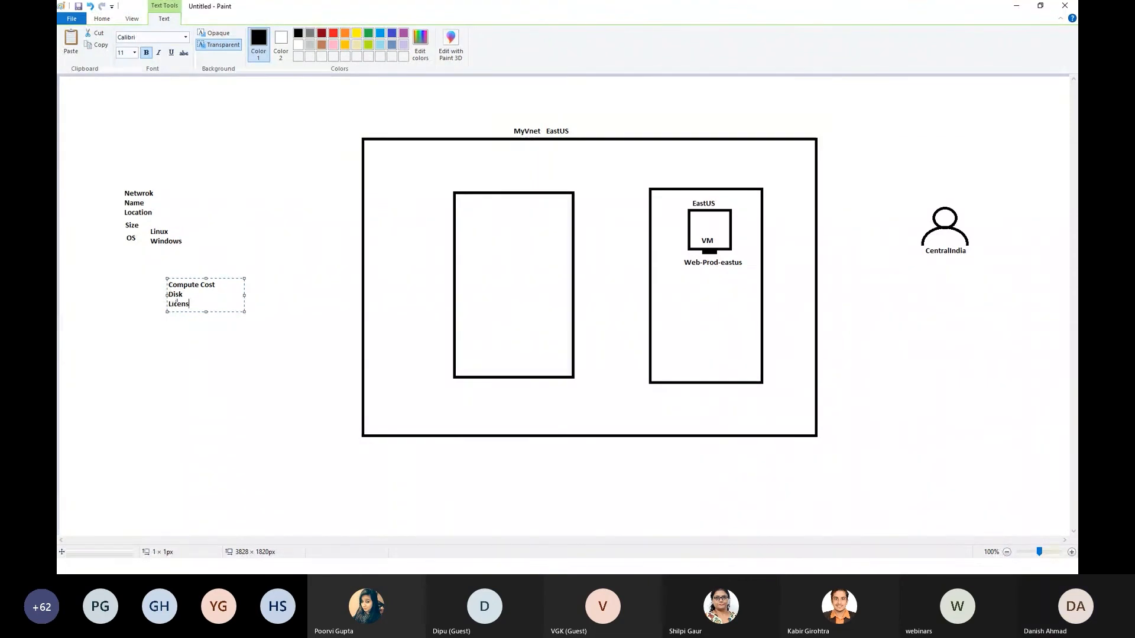
{"action": "type", "text": "e"}
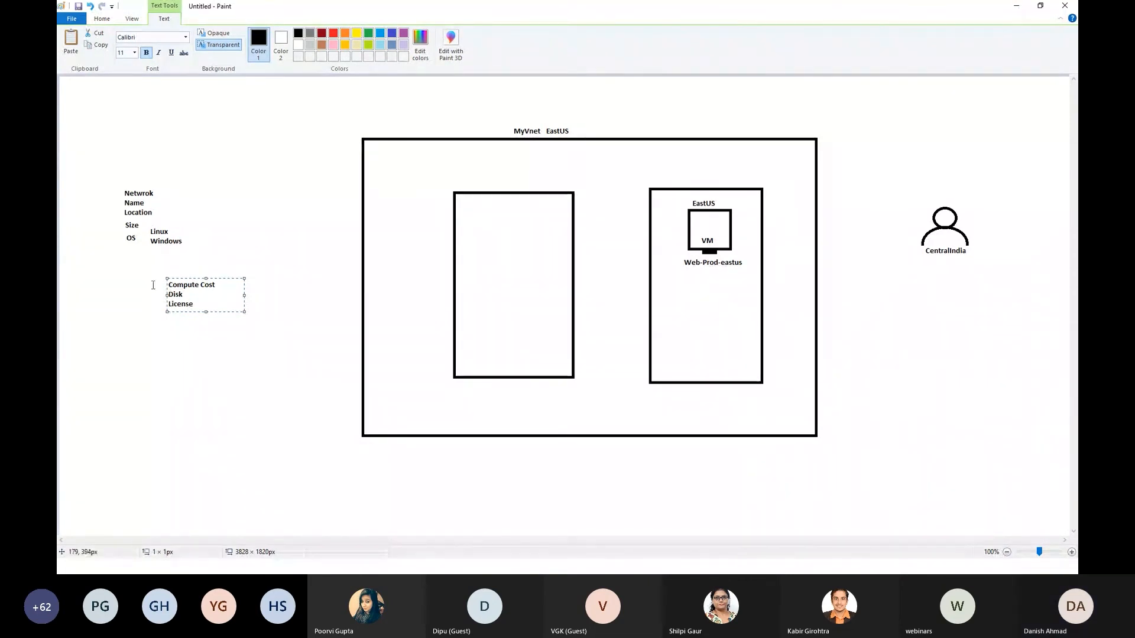
Move the cost note slightly left, highlight all of its text and minimize Paint
{"action": "left_click_drag", "start_coordinate": [188, 278], "coordinate": [180, 280]}
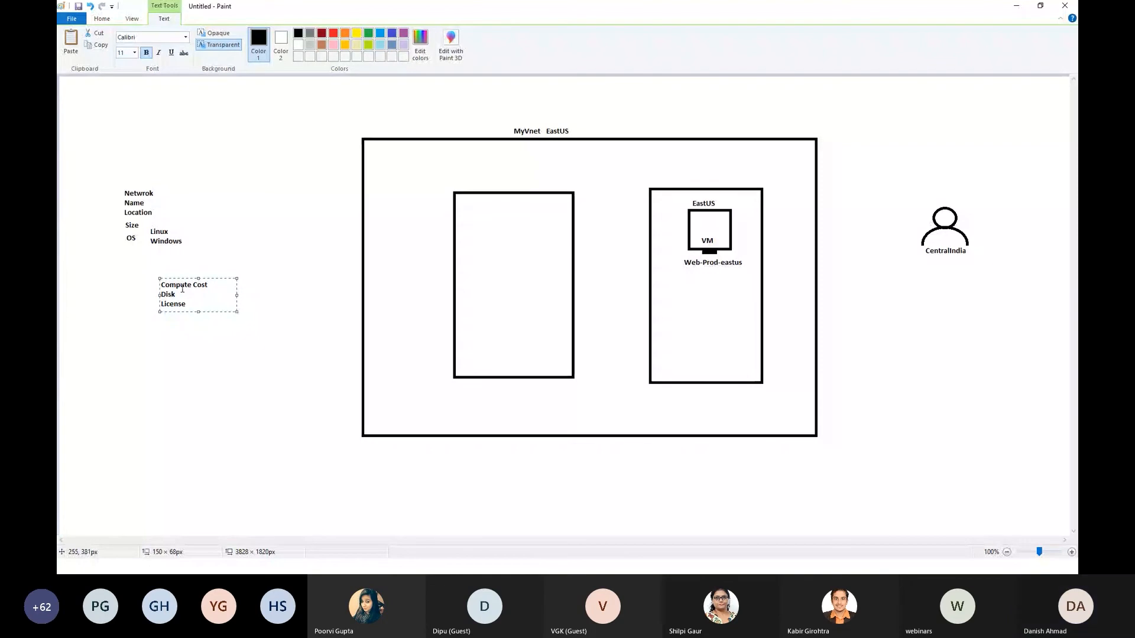
{"action": "double_click", "coordinate": [173, 303]}
{"action": "key", "text": "ctrl+a"}
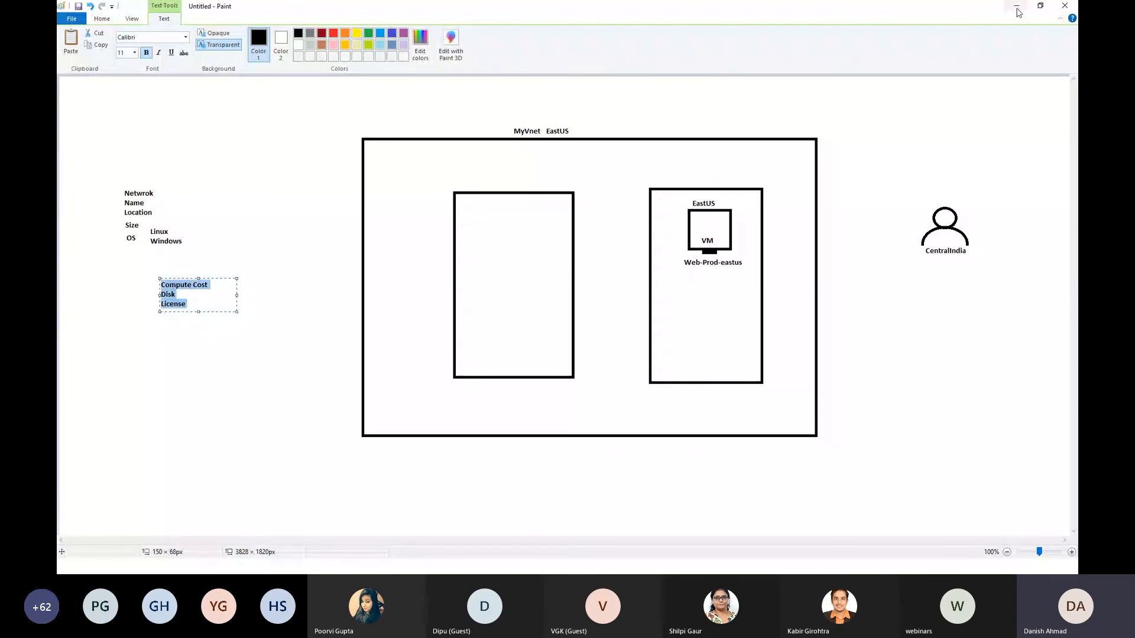
{"action": "left_click", "coordinate": [1016, 8]}
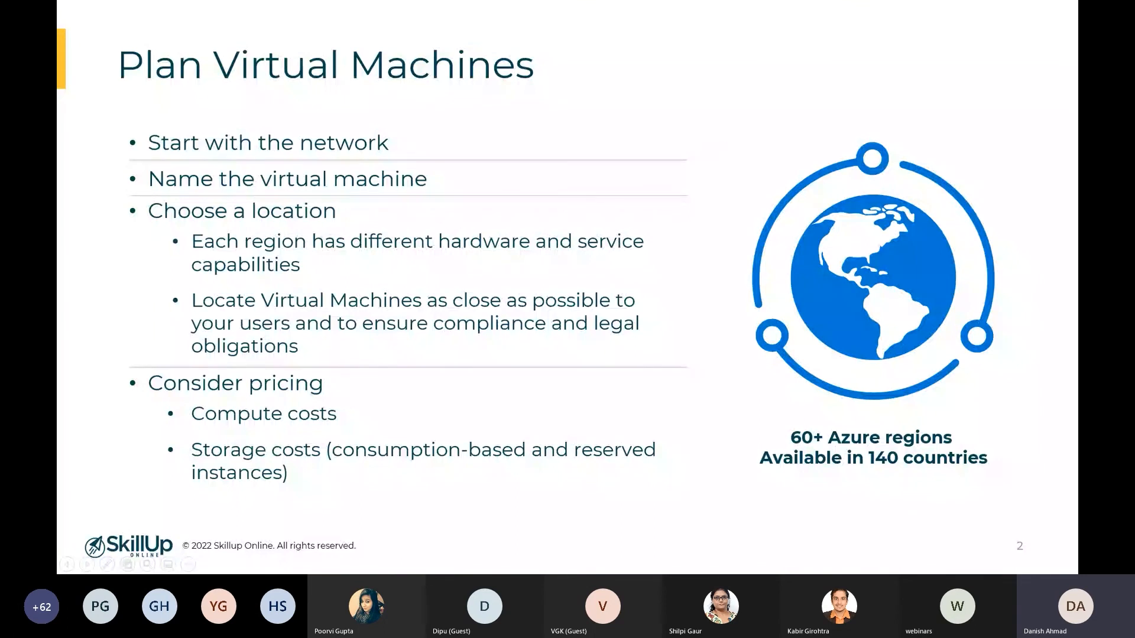
Switch to Chrome, search the web for azure price calculator in a new tab and open Microsoft's Pricing Calculator page
{"action": "key", "text": "alt+Tab"}
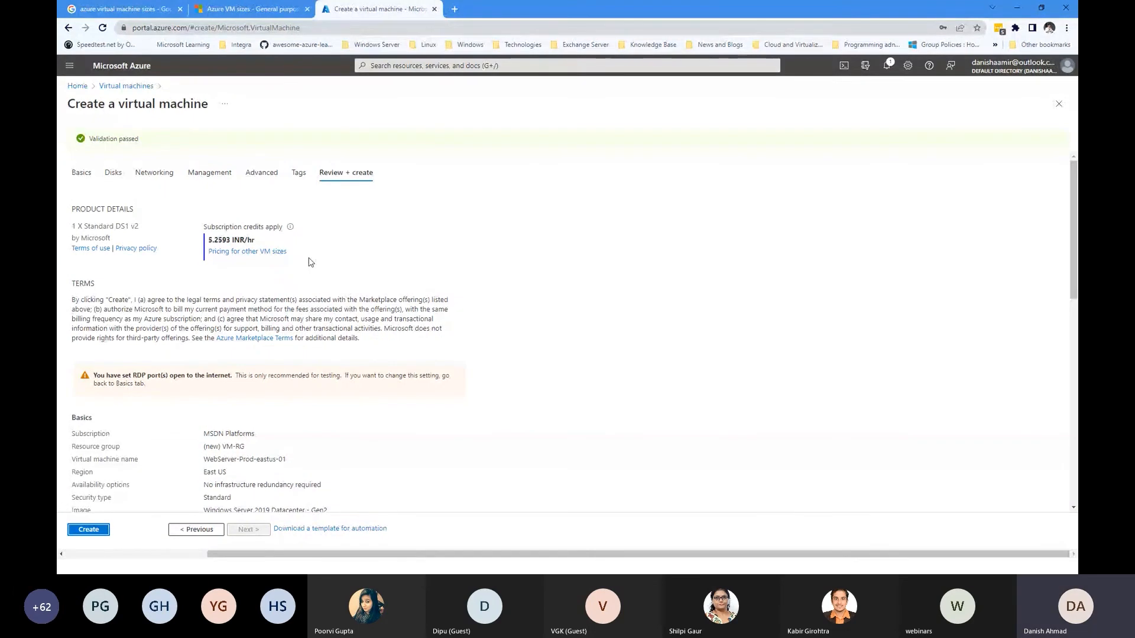
{"action": "left_click", "coordinate": [455, 9]}
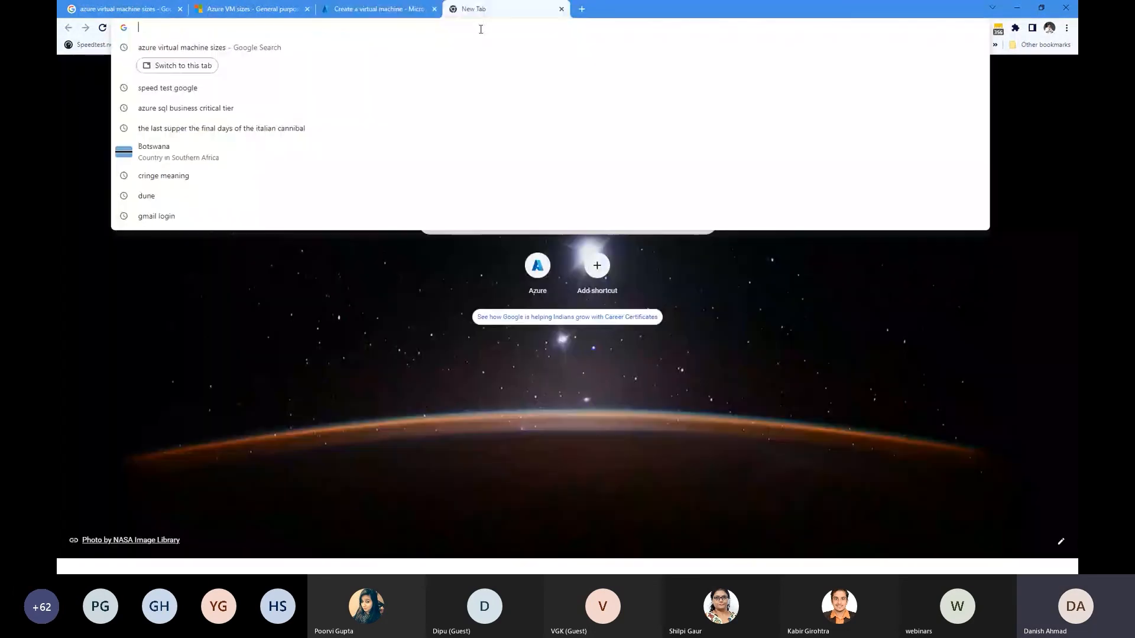
{"action": "left_click", "coordinate": [607, 501]}
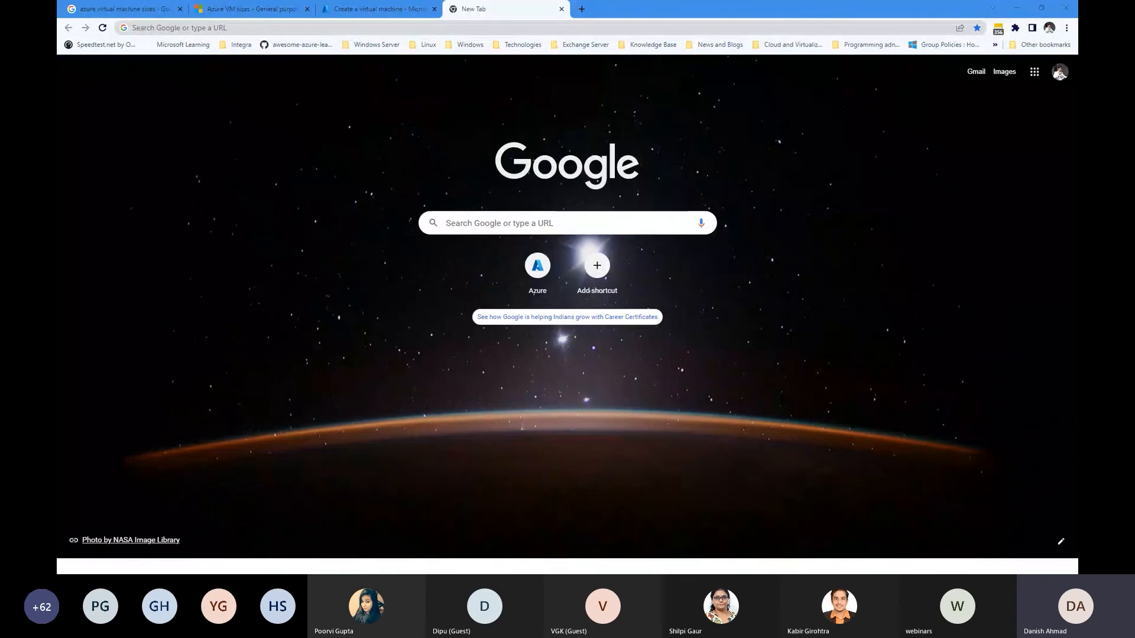
{"action": "left_click", "coordinate": [328, 28]}
{"action": "type", "text": "azure"}
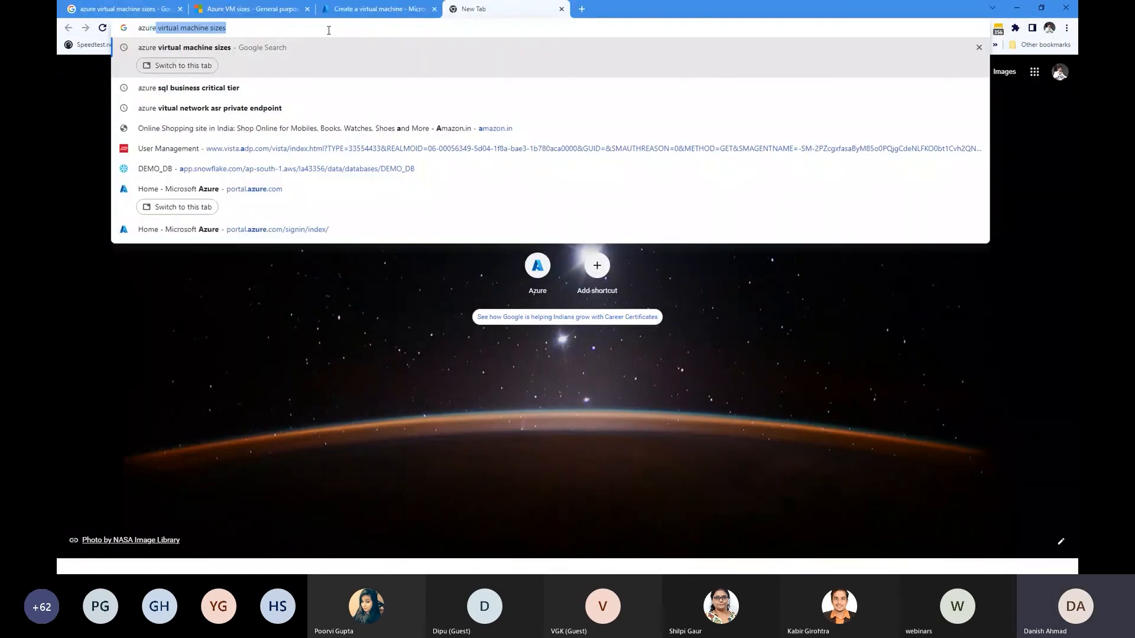
{"action": "type", "text": " price calculator"}
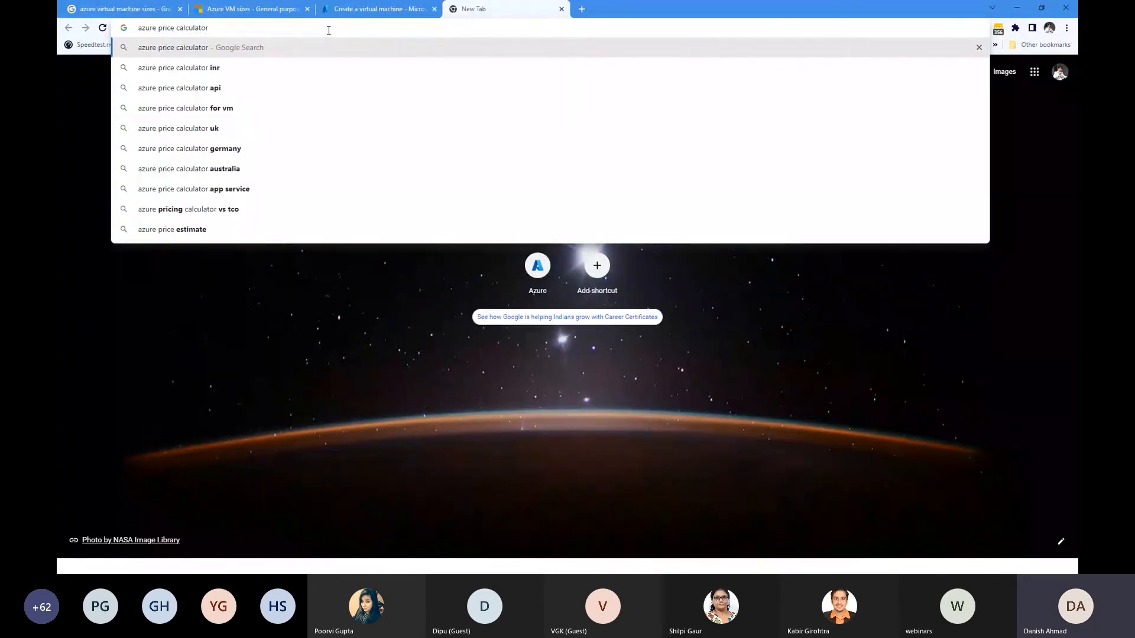
{"action": "key", "text": "Return"}
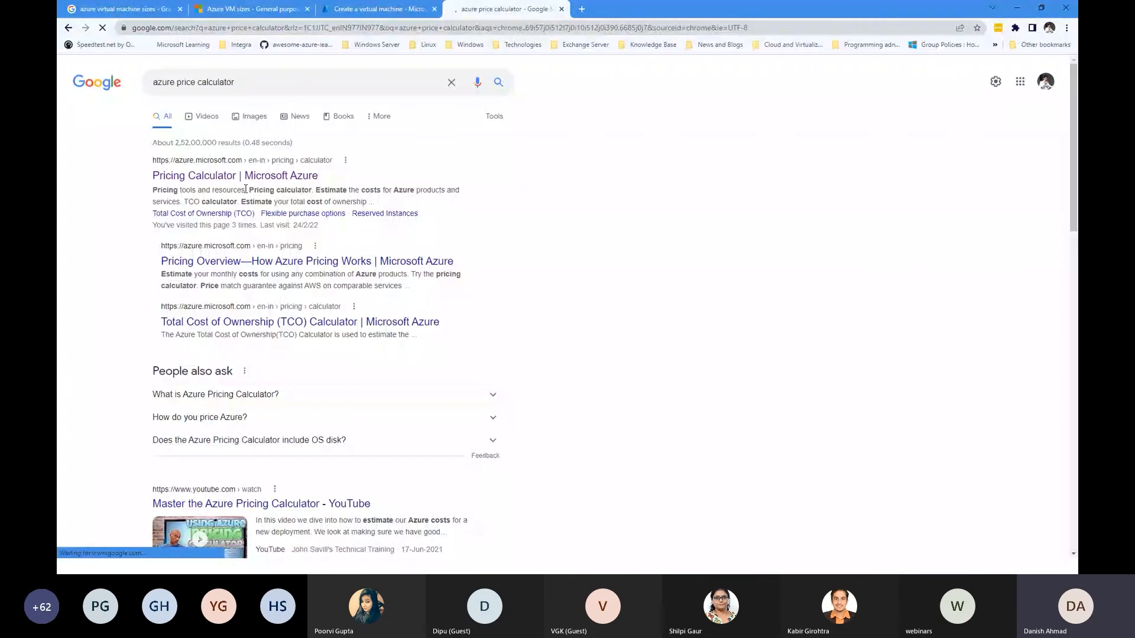
{"action": "left_click", "coordinate": [241, 178]}
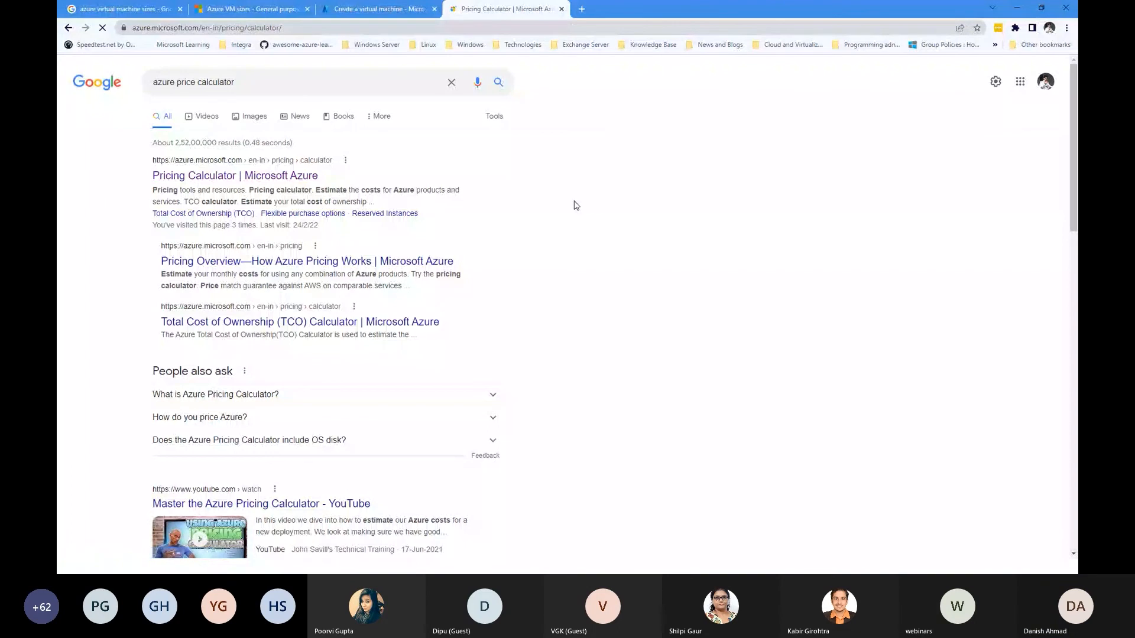
Add Virtual Machines to the pricing estimate and open its configuration
{"action": "scroll", "coordinate": [169, 289], "scroll_direction": "down", "scroll_amount": 2}
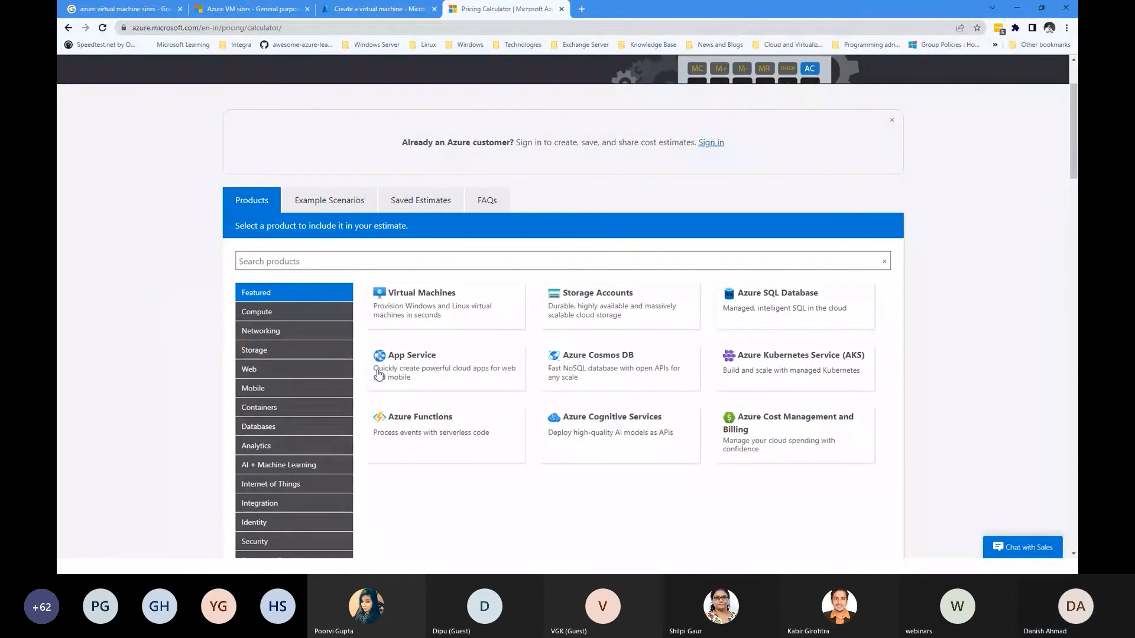
{"action": "left_click", "coordinate": [446, 319]}
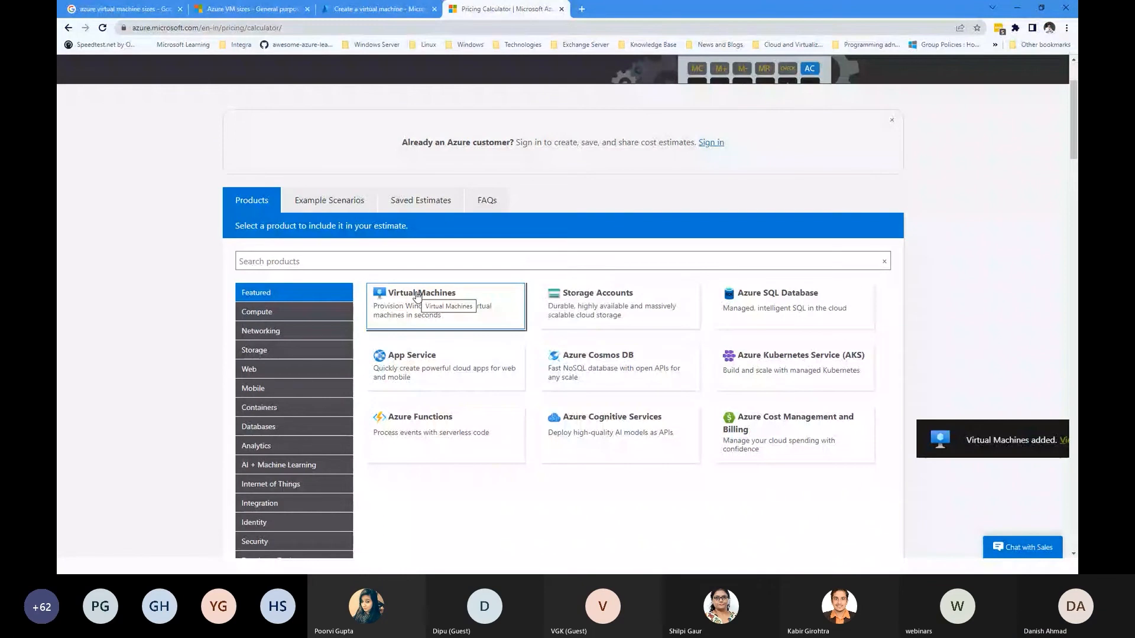
{"action": "left_click", "coordinate": [1034, 438]}
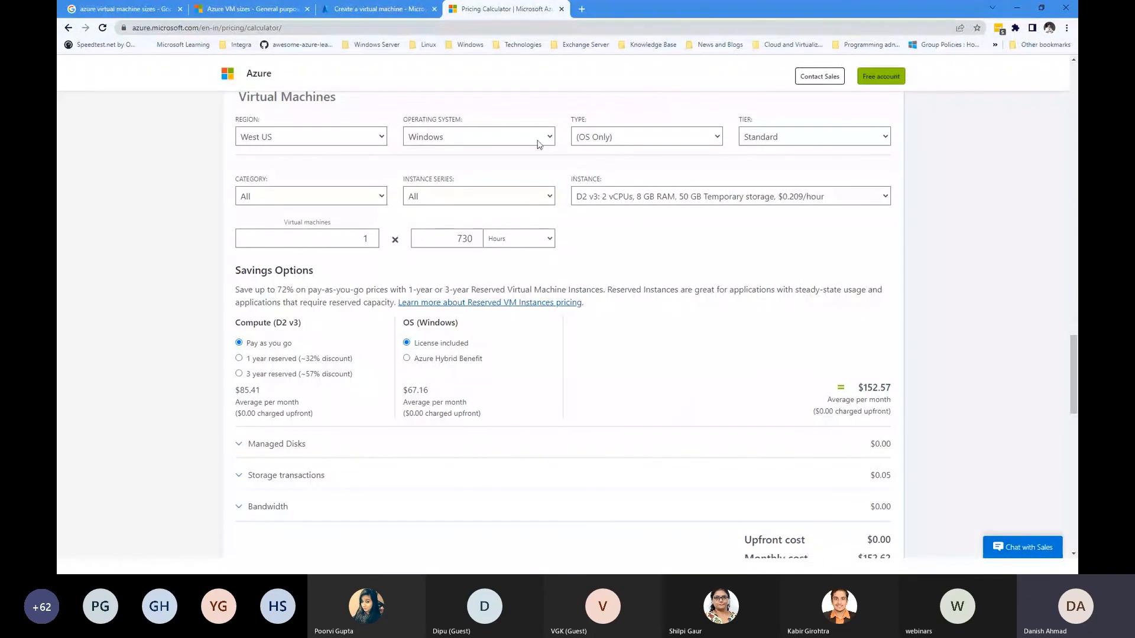
Examine the virtual machine estimate's type and instance options, running hours, Windows licensing and average monthly price, keeping the type at OS Only
{"action": "left_click", "coordinate": [644, 139]}
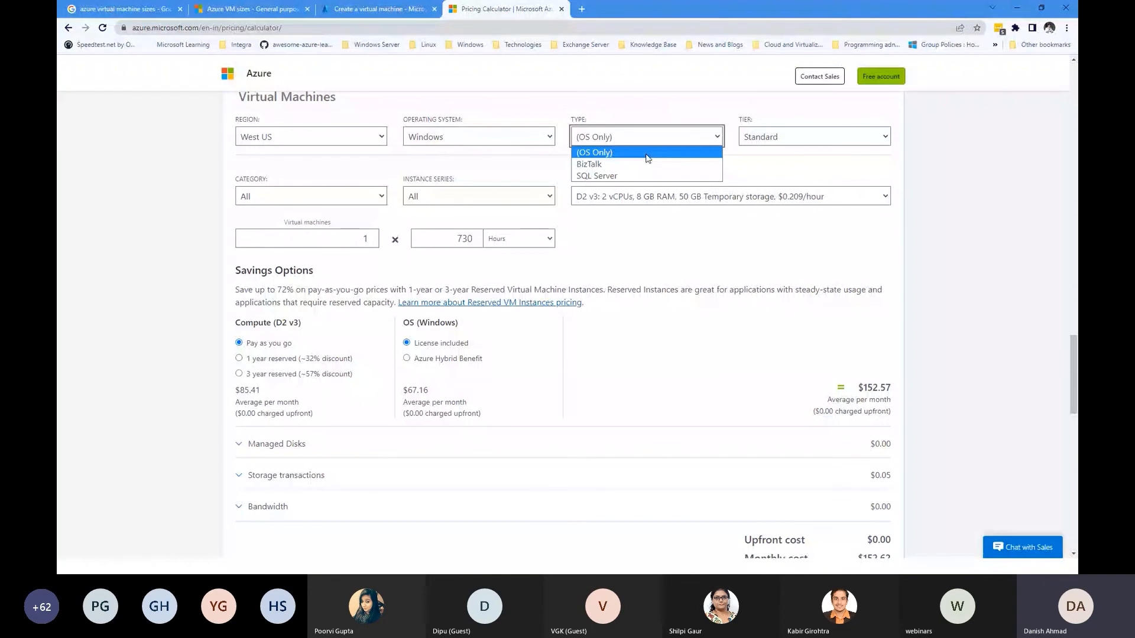
{"action": "left_click", "coordinate": [647, 155]}
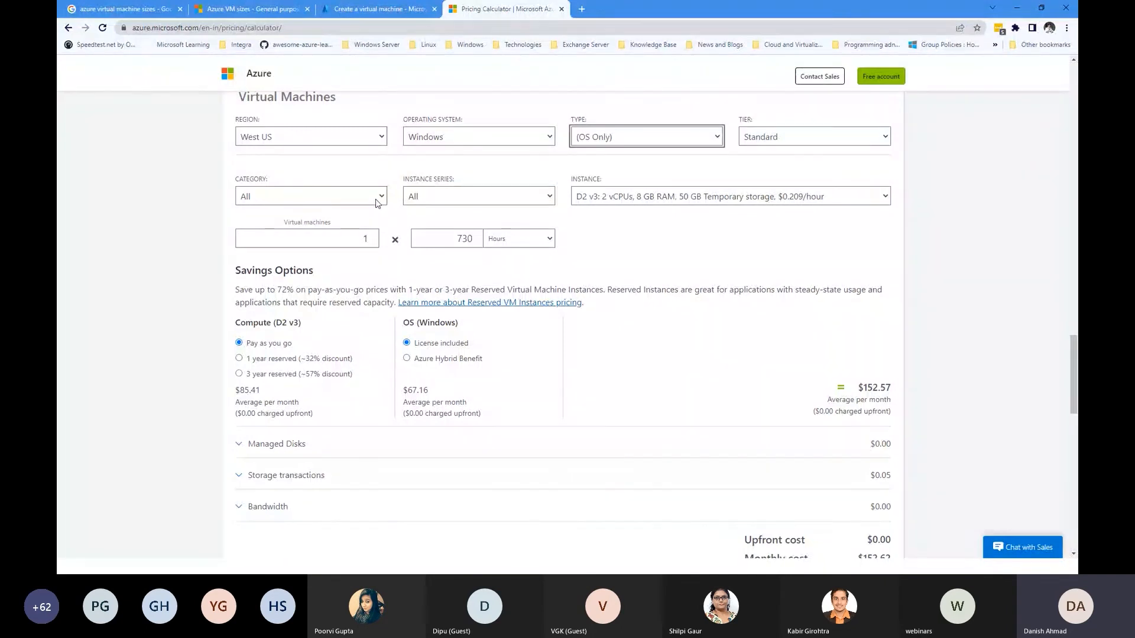
{"action": "left_click", "coordinate": [632, 199]}
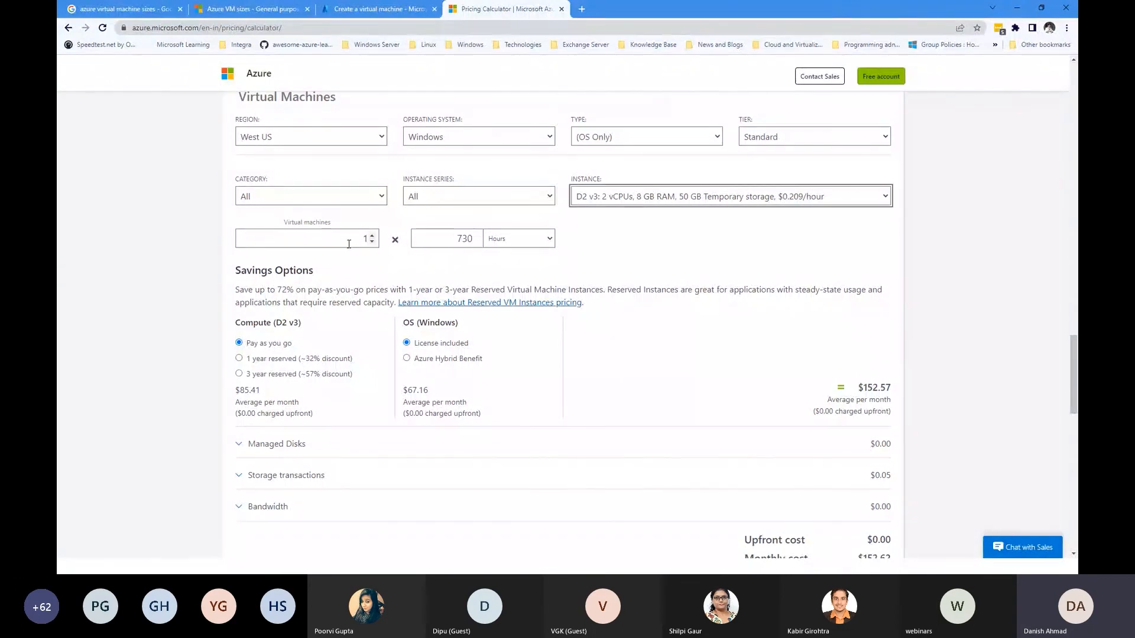
{"action": "left_click", "coordinate": [460, 239]}
{"action": "double_click", "coordinate": [460, 239]}
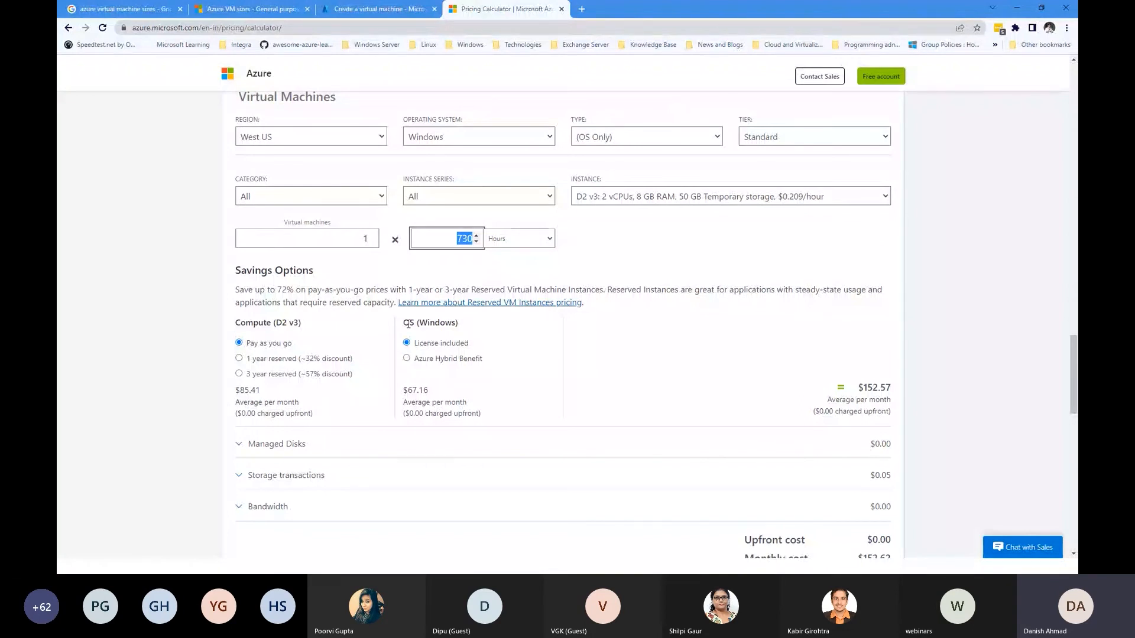
{"action": "left_click_drag", "start_coordinate": [408, 324], "coordinate": [456, 323]}
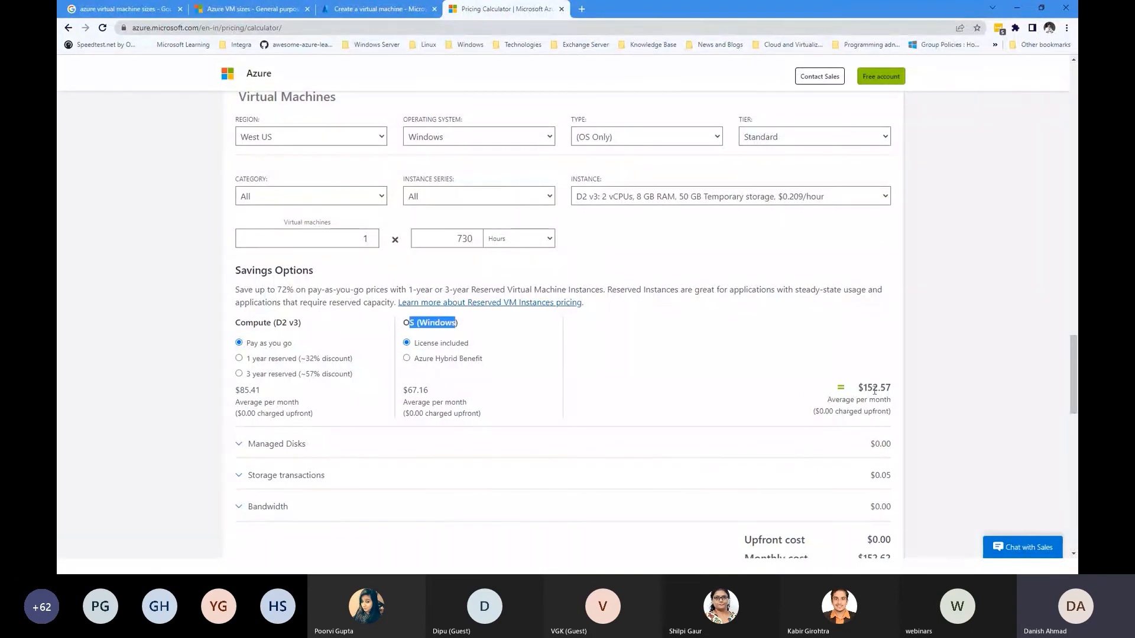
{"action": "triple_click", "coordinate": [875, 388]}
{"action": "scroll", "coordinate": [854, 372], "scroll_direction": "down", "scroll_amount": 2}
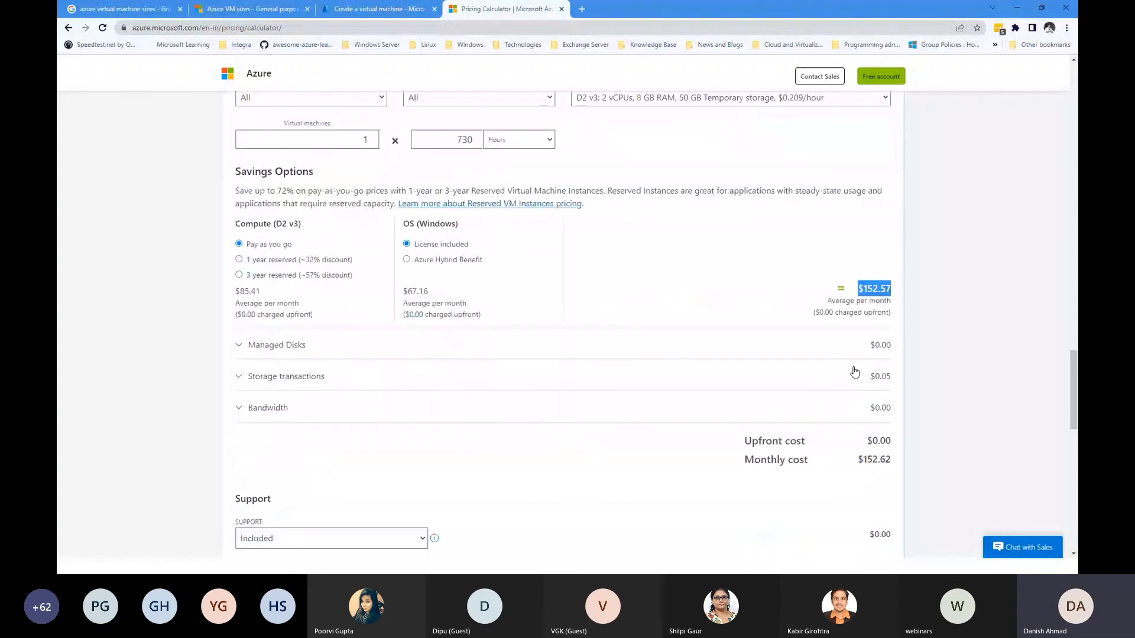
Expand the estimate's Managed Disks section and include one 32 GiB S4 Standard HDD disk
{"action": "left_click", "coordinate": [854, 349]}
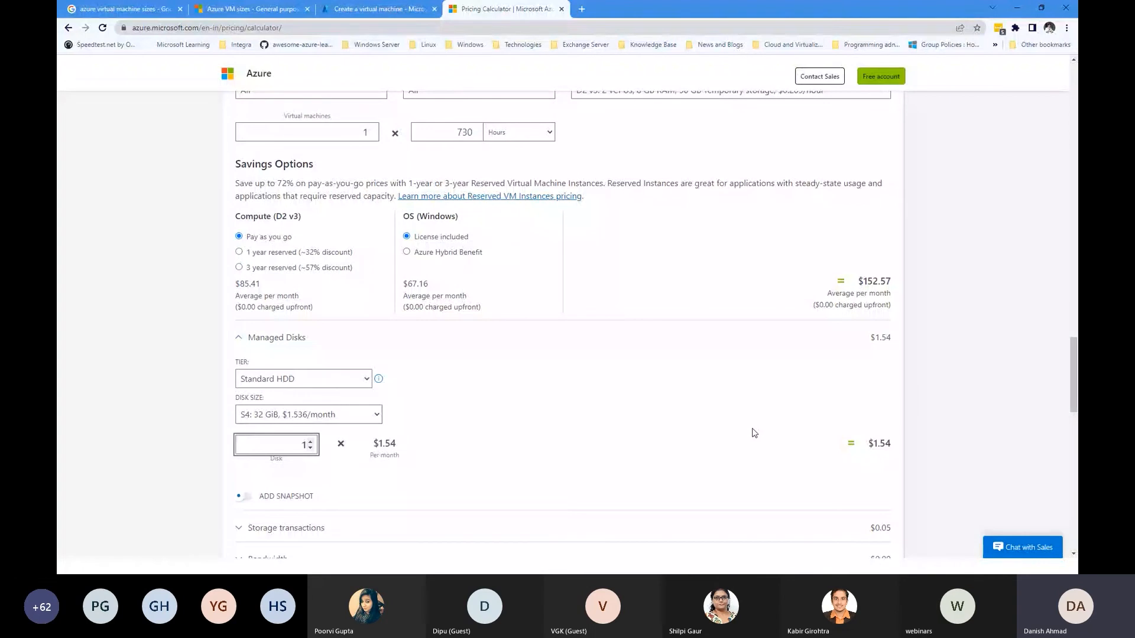
{"action": "scroll", "coordinate": [516, 374], "scroll_direction": "down", "scroll_amount": 2}
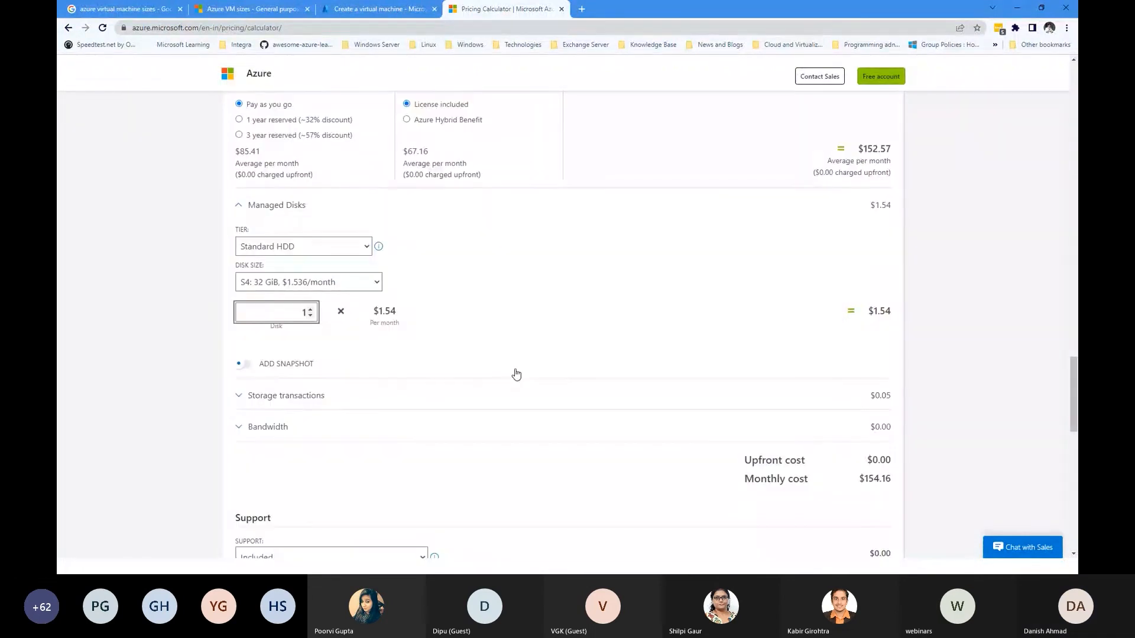
{"action": "scroll", "coordinate": [516, 374], "scroll_direction": "up", "scroll_amount": 2}
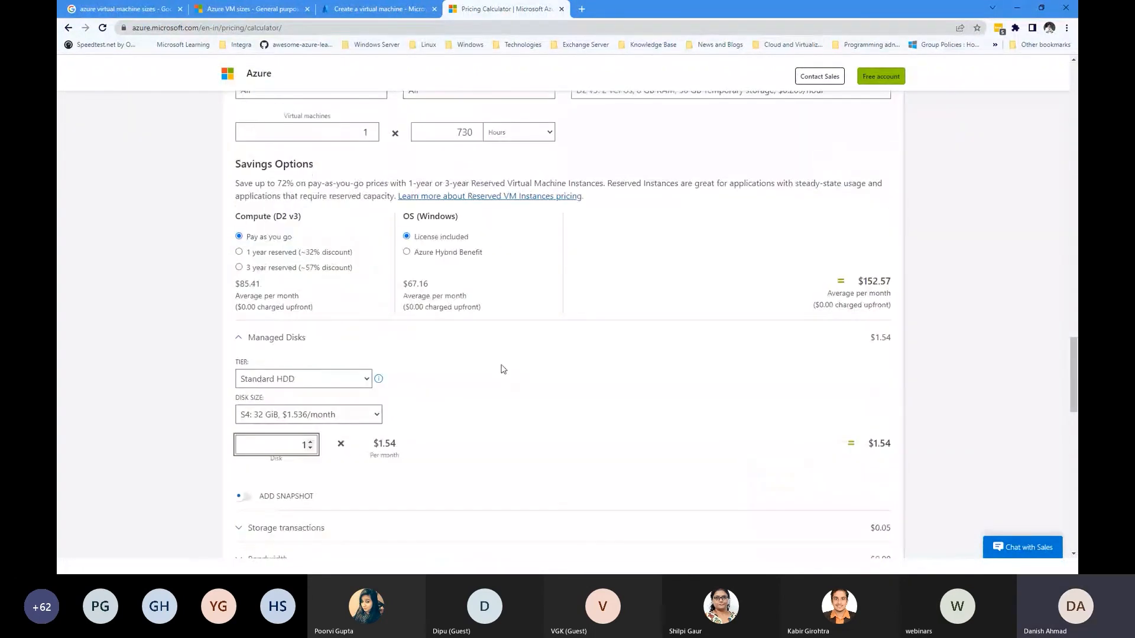
Switch the Windows licensing to Azure Hybrid Benefit and back to License included, and highlight the monthly OS cost
{"action": "left_click", "coordinate": [406, 253]}
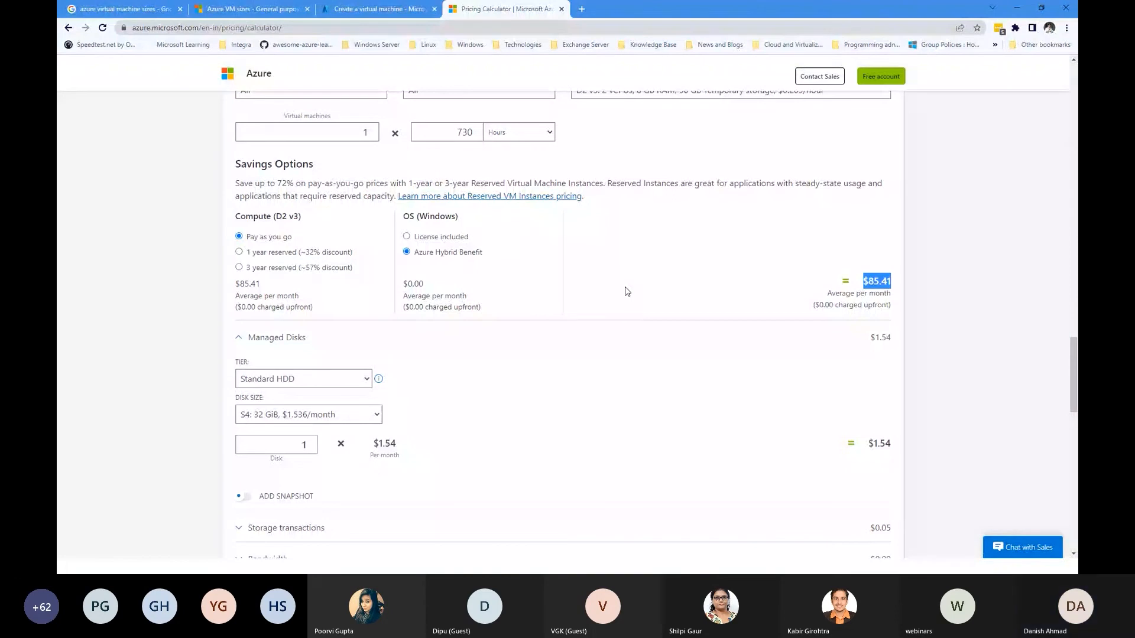
{"action": "left_click", "coordinate": [406, 236]}
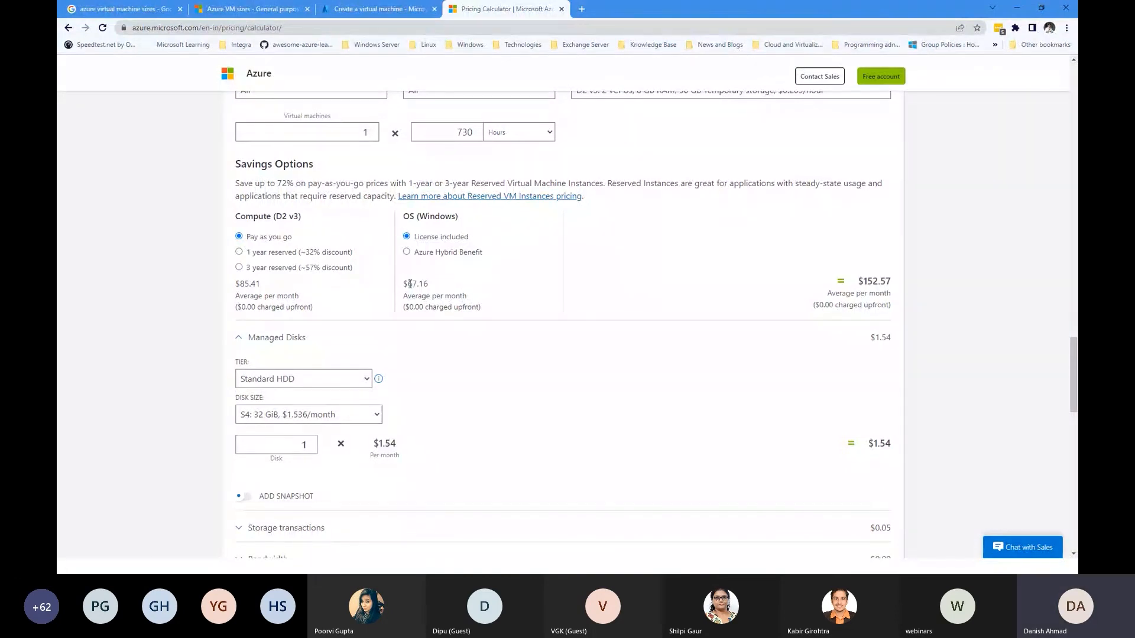
{"action": "double_click", "coordinate": [410, 285]}
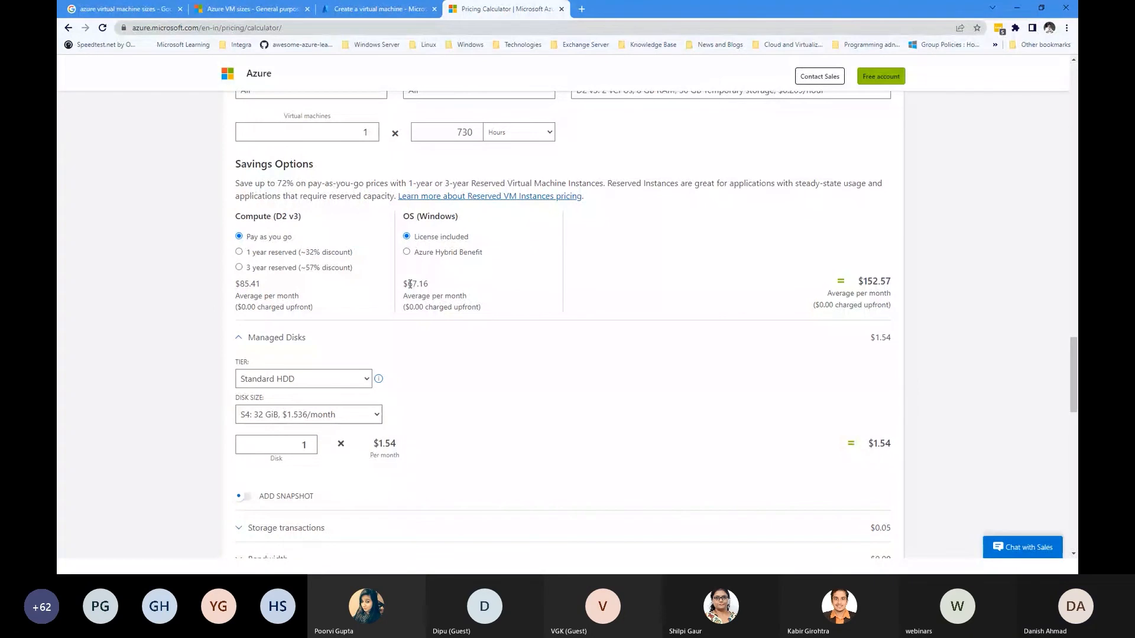
{"action": "scroll", "coordinate": [437, 122], "scroll_direction": "up", "scroll_amount": 4}
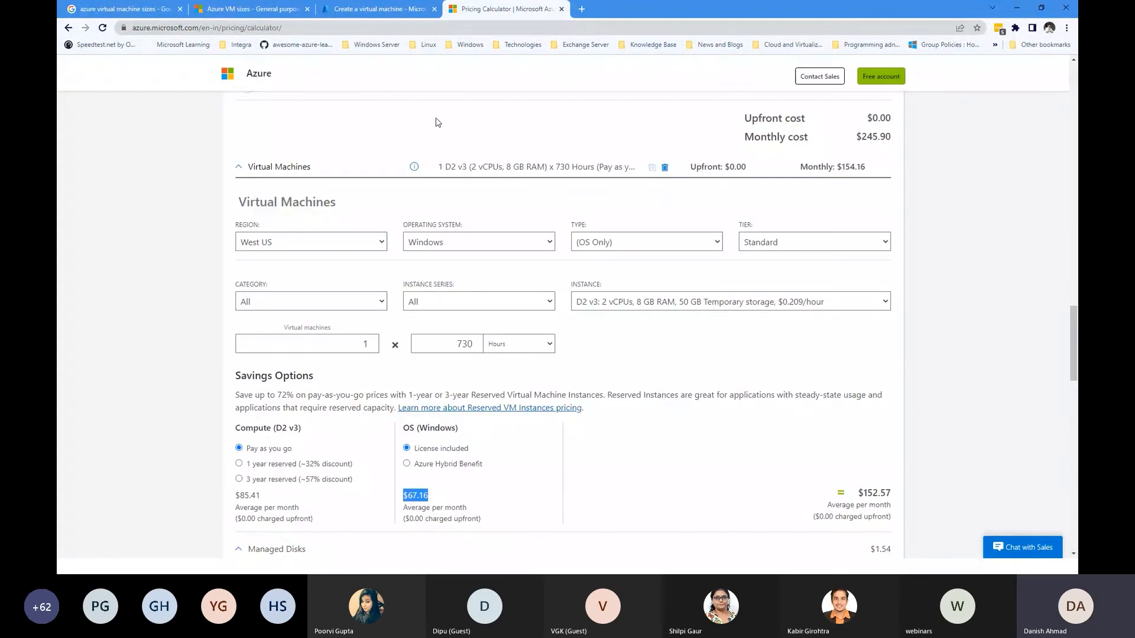
Select the Pricing Calculator's web address, minimize the browser and advance the slide show to Determine Virtual Machine Storage
{"action": "key", "text": "ctrl+l"}
{"action": "key", "text": "alt+Tab"}
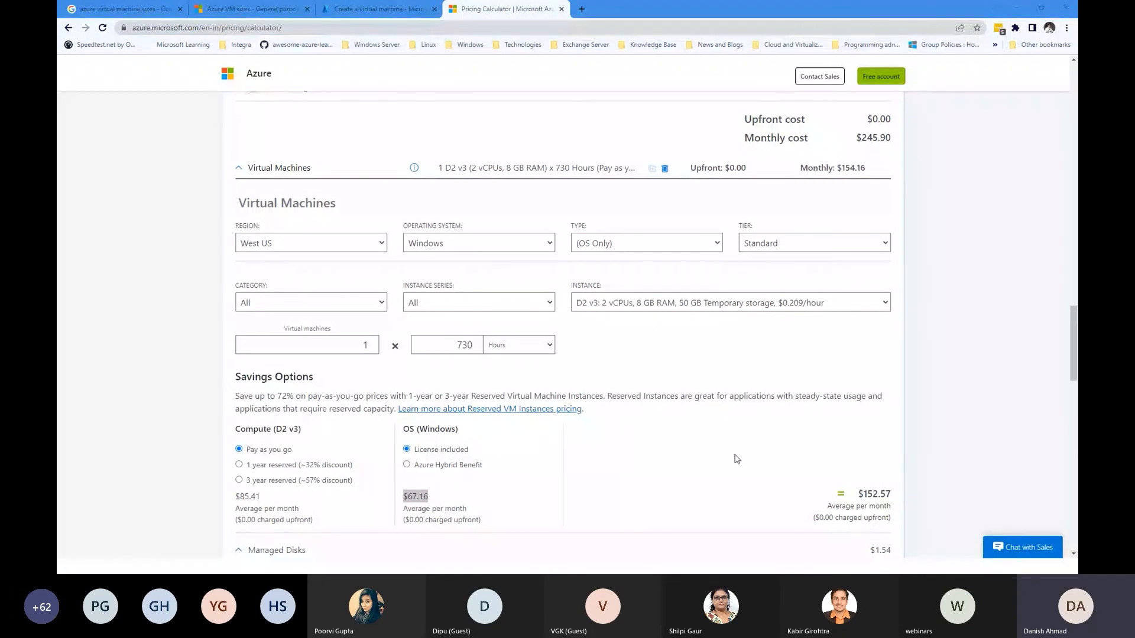
{"action": "left_click", "coordinate": [1018, 11]}
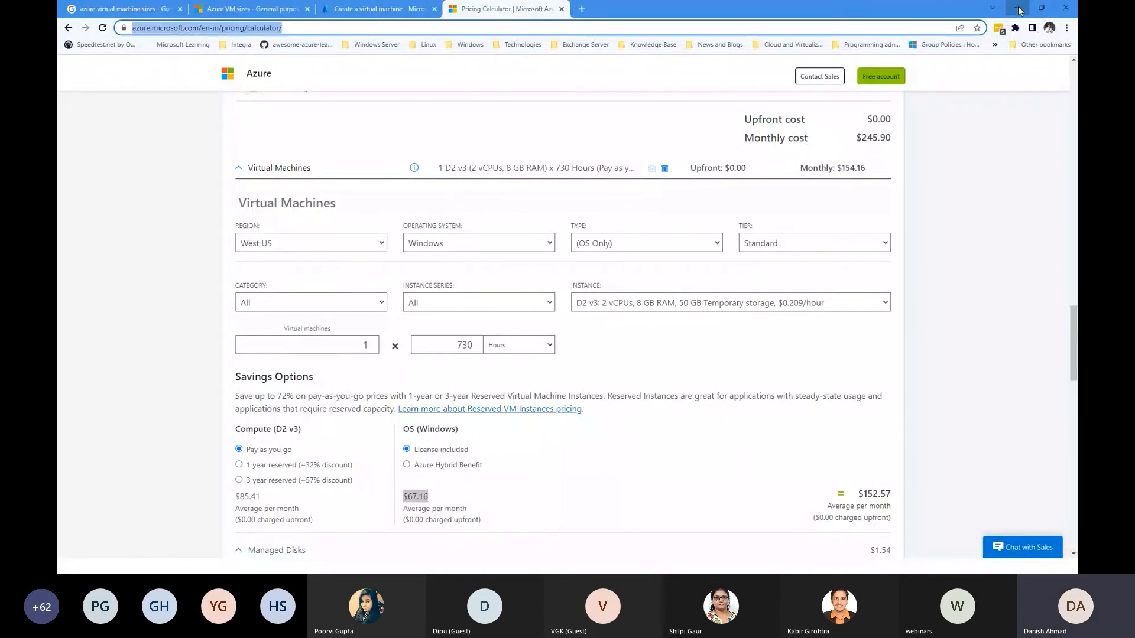
{"action": "left_click", "coordinate": [1018, 11]}
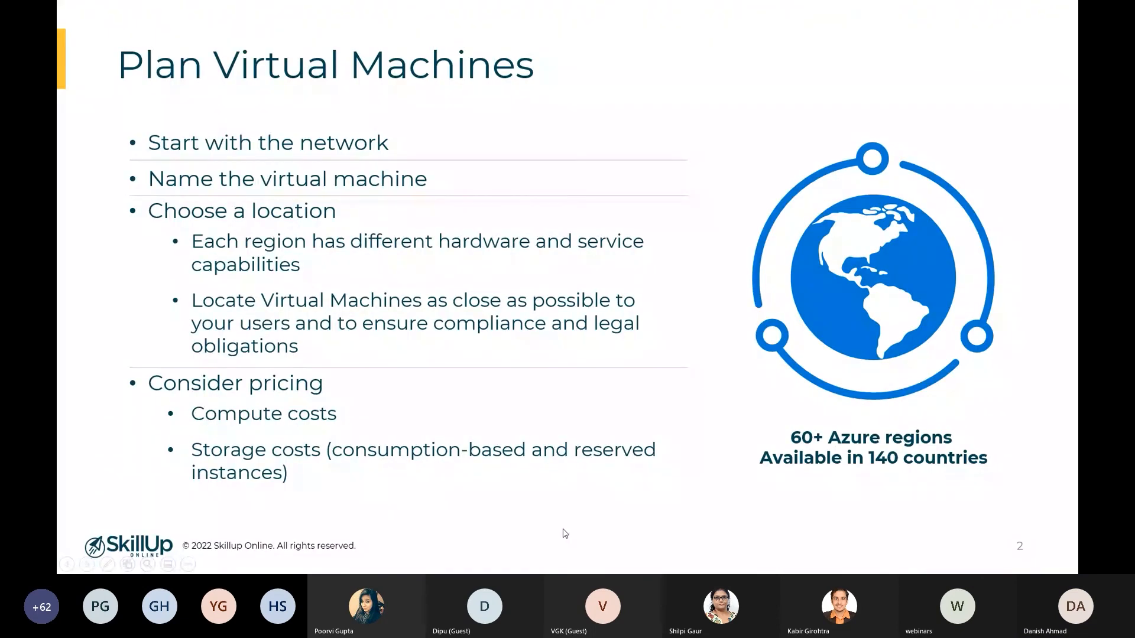
{"action": "key", "text": "Right"}
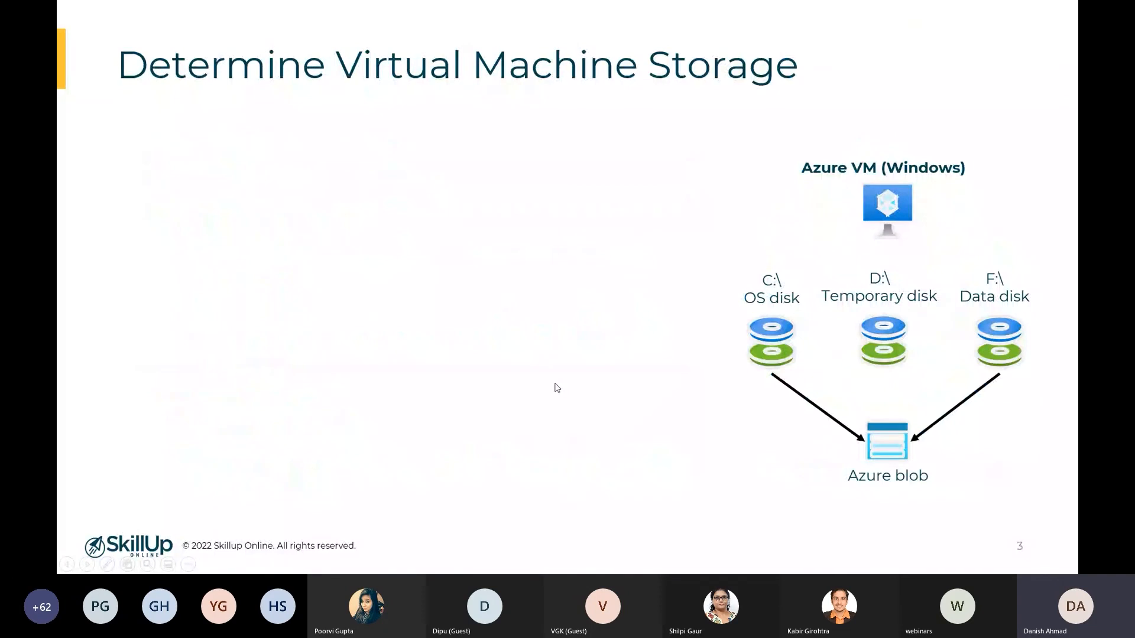
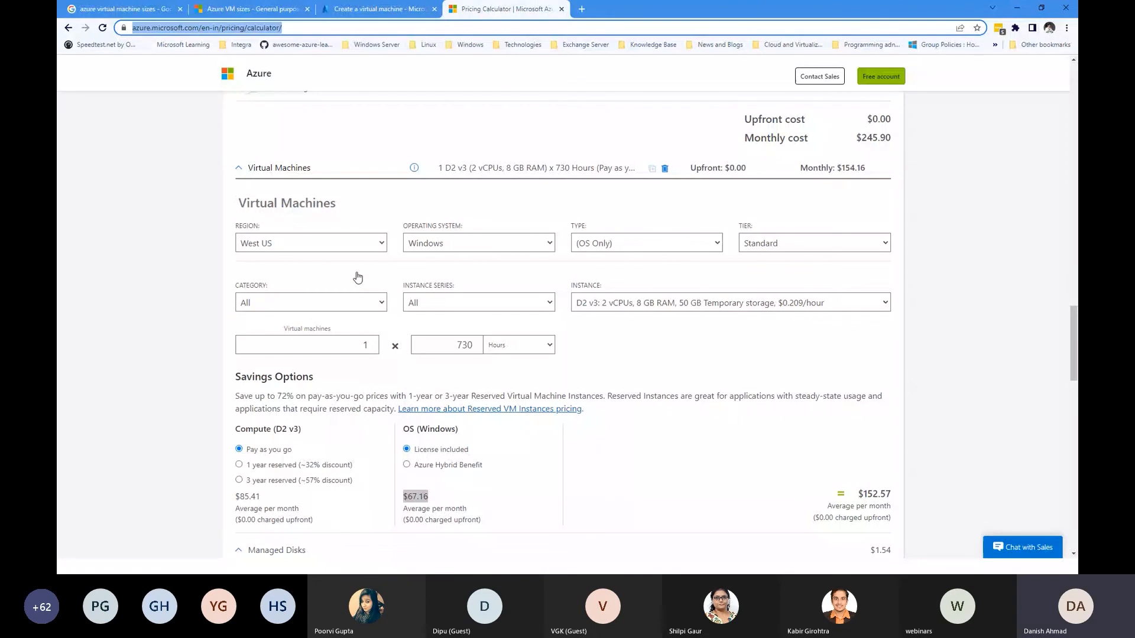
Return to the Azure portal's virtual machine form, list all VM sizes and examine their temporary storage, highlighting the D8s_v3 value
{"action": "left_click", "coordinate": [379, 9]}
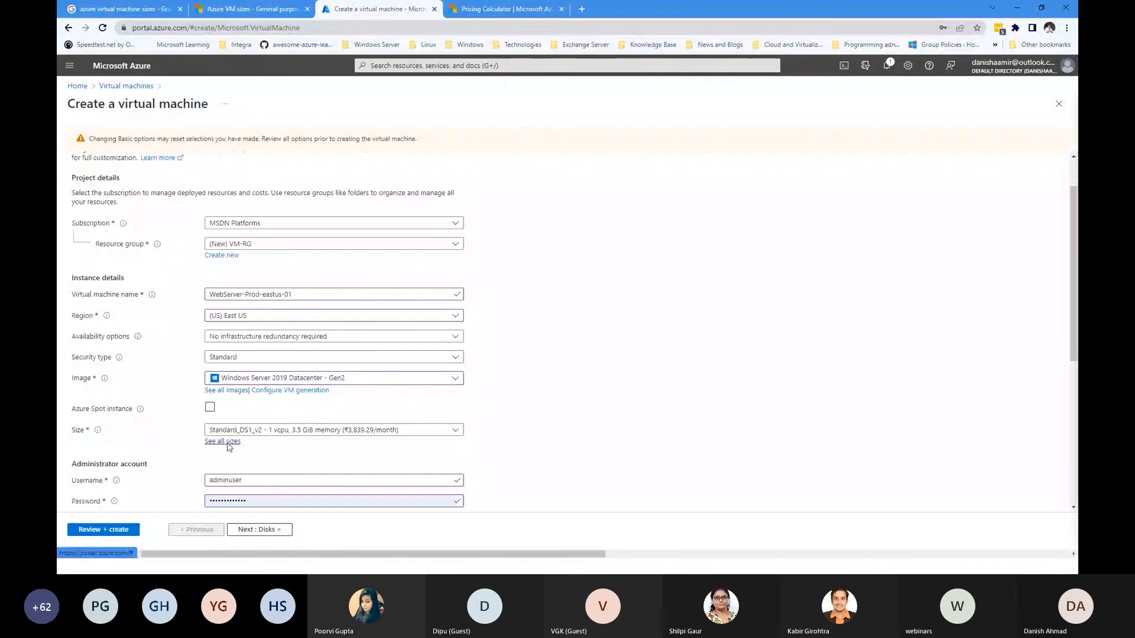
{"action": "left_click", "coordinate": [228, 445]}
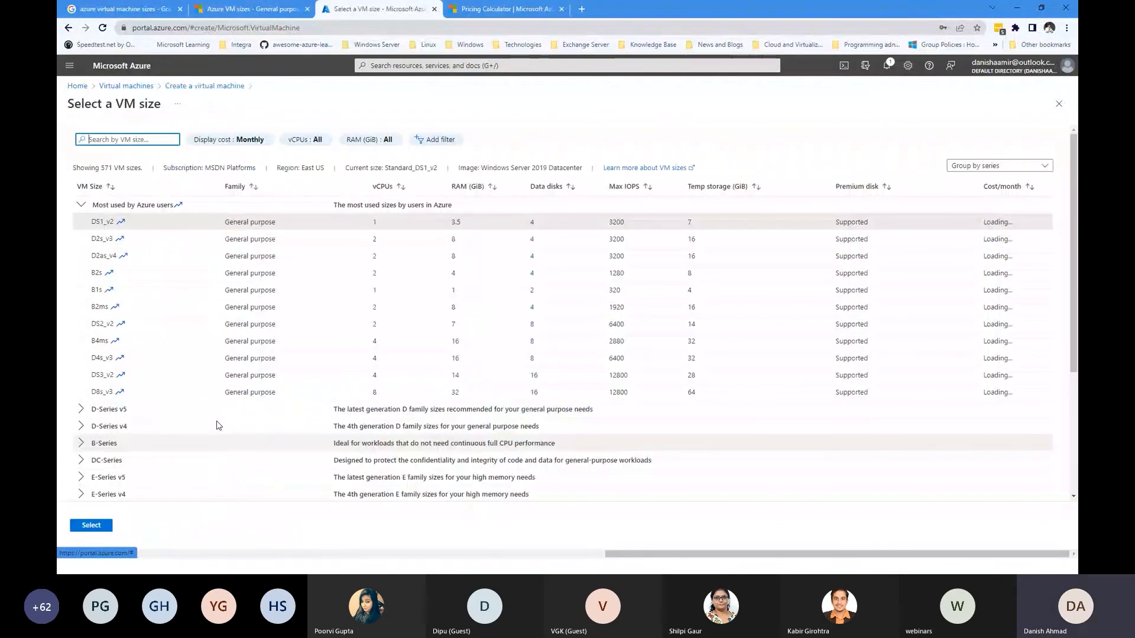
{"action": "triple_click", "coordinate": [232, 224]}
{"action": "left_click", "coordinate": [626, 209]}
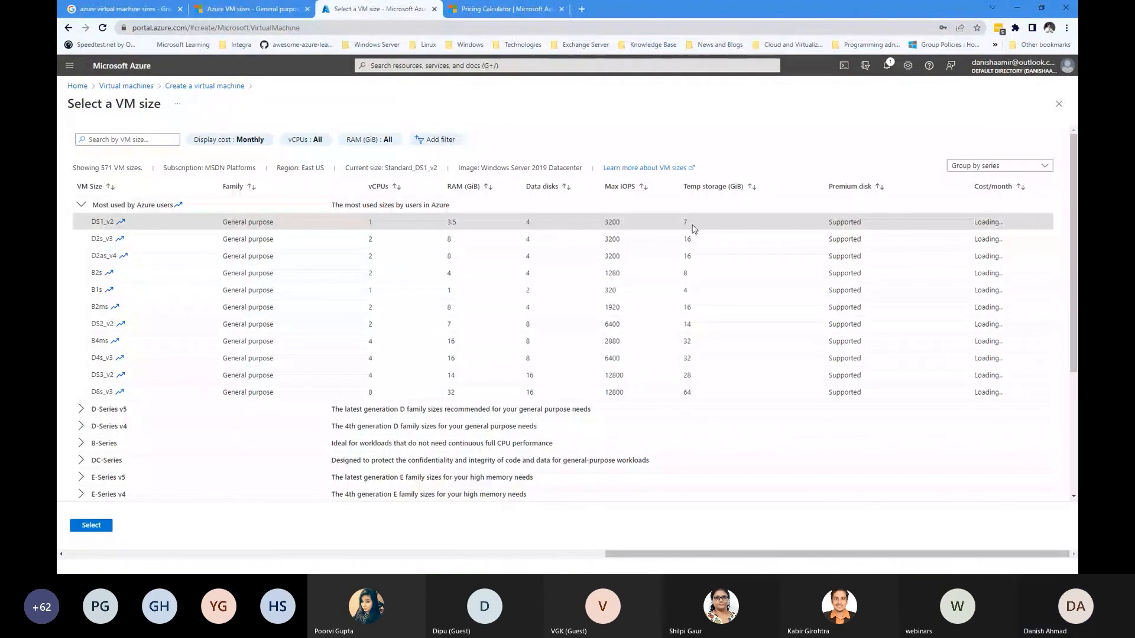
{"action": "double_click", "coordinate": [687, 392]}
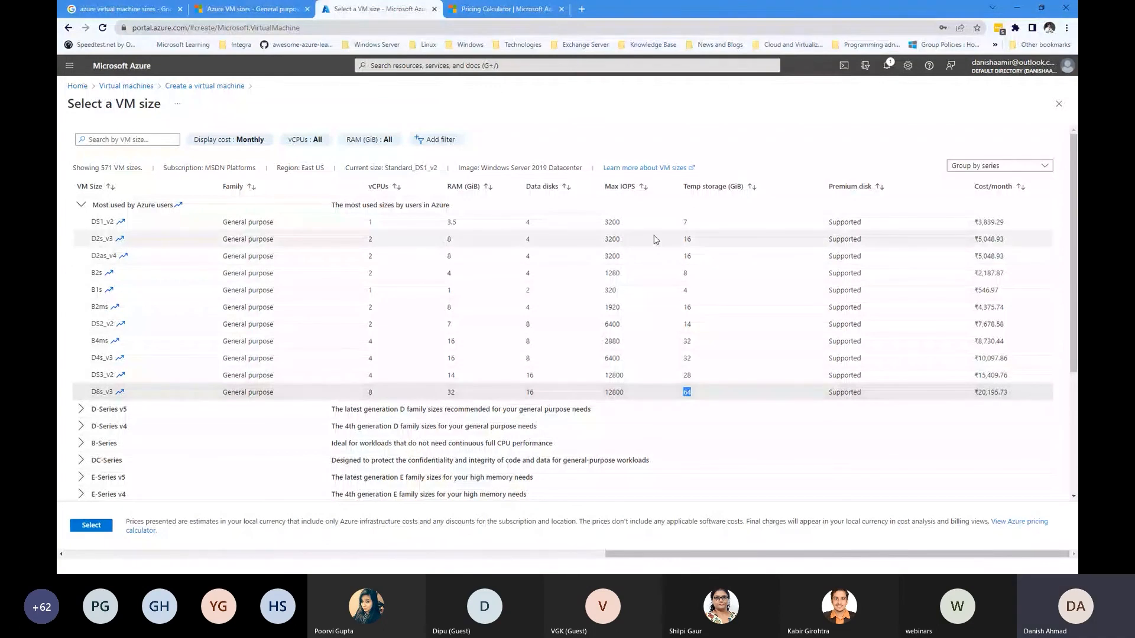
Minimize the browser to reach Paint and centre the VHD label just below the disk drawing
{"action": "left_click", "coordinate": [1016, 8]}
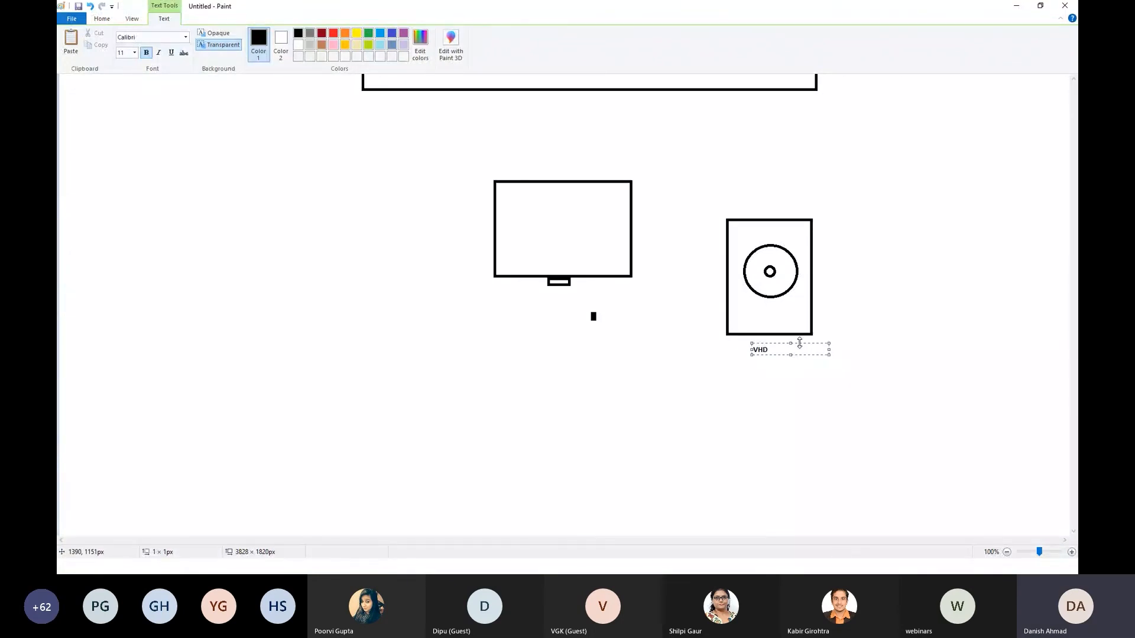
{"action": "left_click_drag", "start_coordinate": [798, 342], "coordinate": [806, 340]}
{"action": "left_click", "coordinate": [757, 381]}
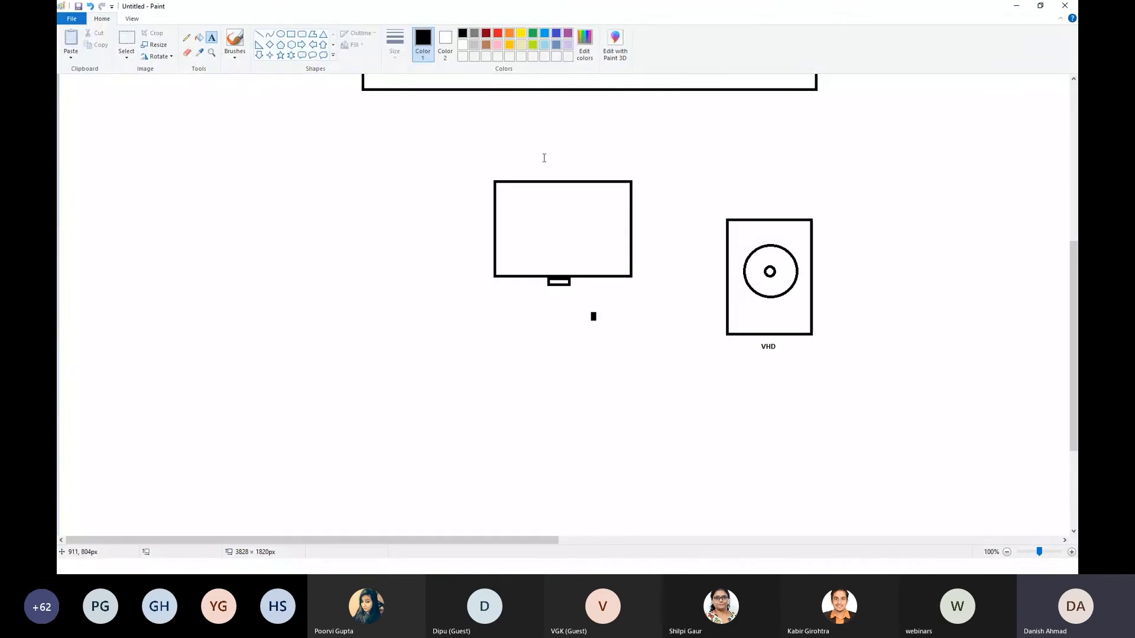
Draw a large rounded rectangle enclosing the VHD disk and its label, with empty space to the right of the disk
{"action": "left_click", "coordinate": [301, 36]}
{"action": "left_click_drag", "start_coordinate": [698, 184], "coordinate": [971, 367]}
{"action": "left_click", "coordinate": [349, 167]}
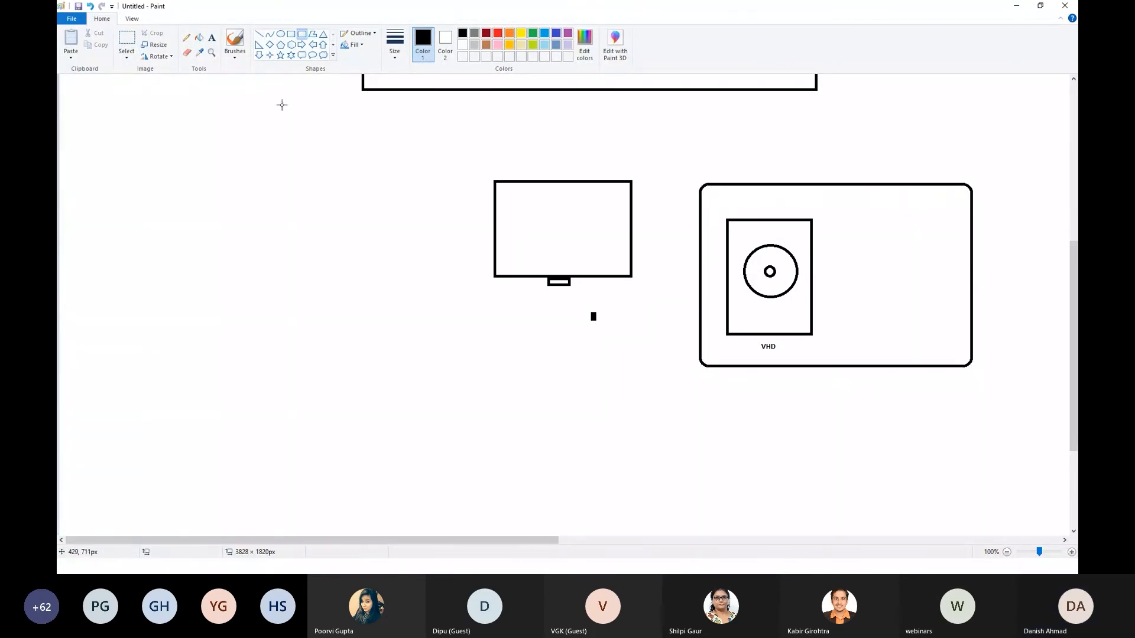
Label the large rounded rectangle "Azure Storage Account", centring the text just above its upper edge
{"action": "left_click", "coordinate": [211, 37]}
{"action": "left_click", "coordinate": [737, 168]}
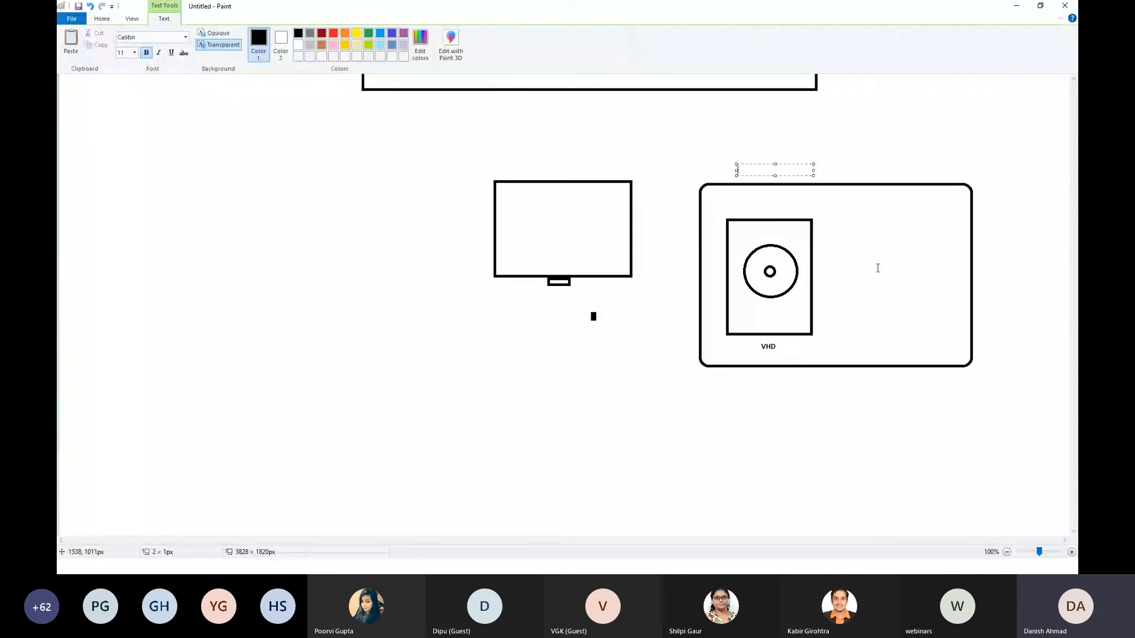
{"action": "type", "text": "A"}
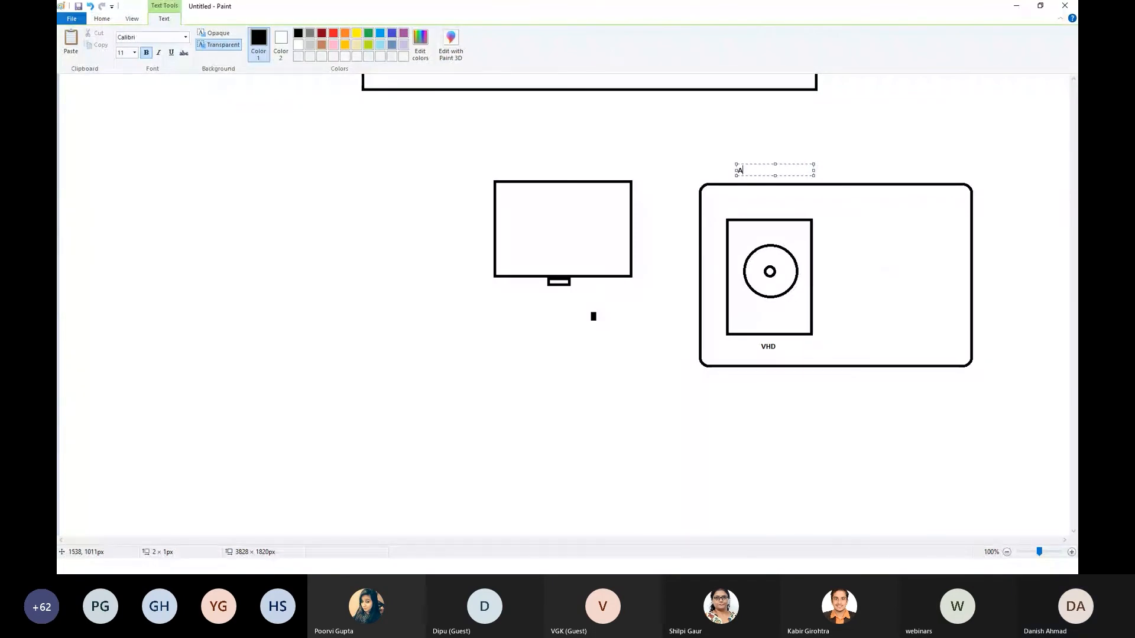
{"action": "type", "text": "zure Storage Account"}
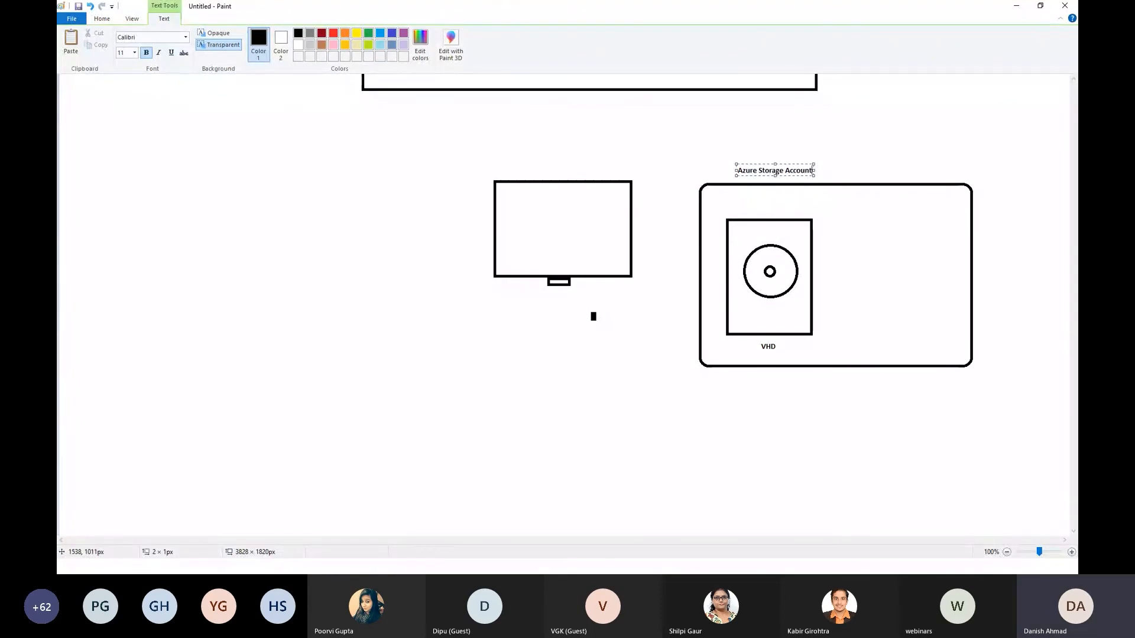
{"action": "left_click_drag", "start_coordinate": [793, 163], "coordinate": [838, 169]}
{"action": "left_click", "coordinate": [835, 230]}
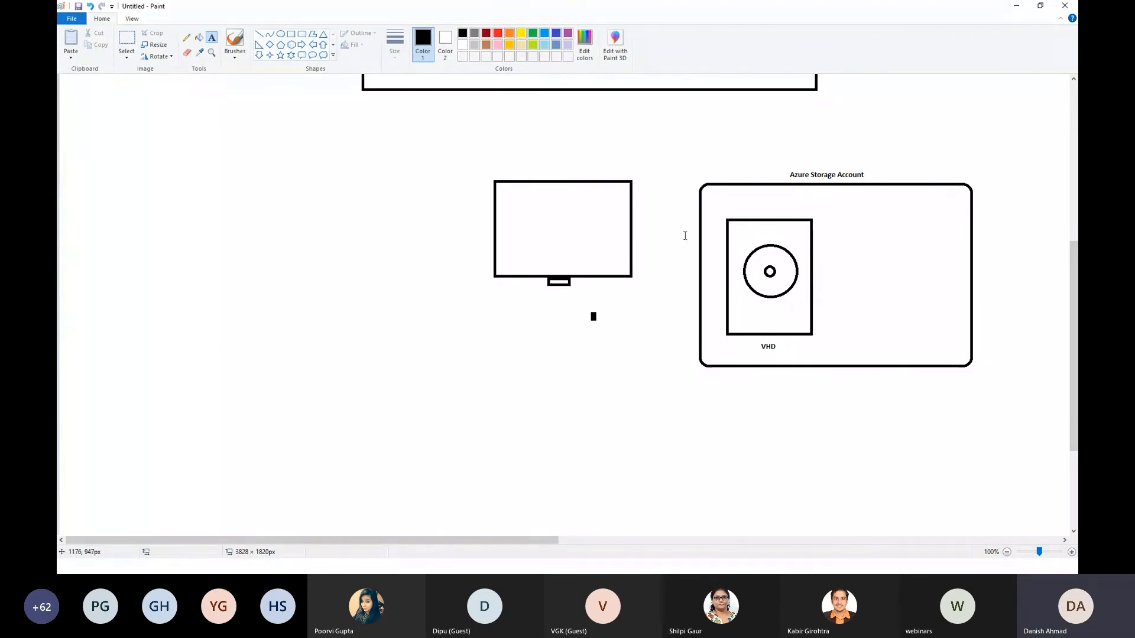
{"action": "left_click_drag", "start_coordinate": [718, 212], "coordinate": [827, 358]}
{"action": "left_click", "coordinate": [757, 377]}
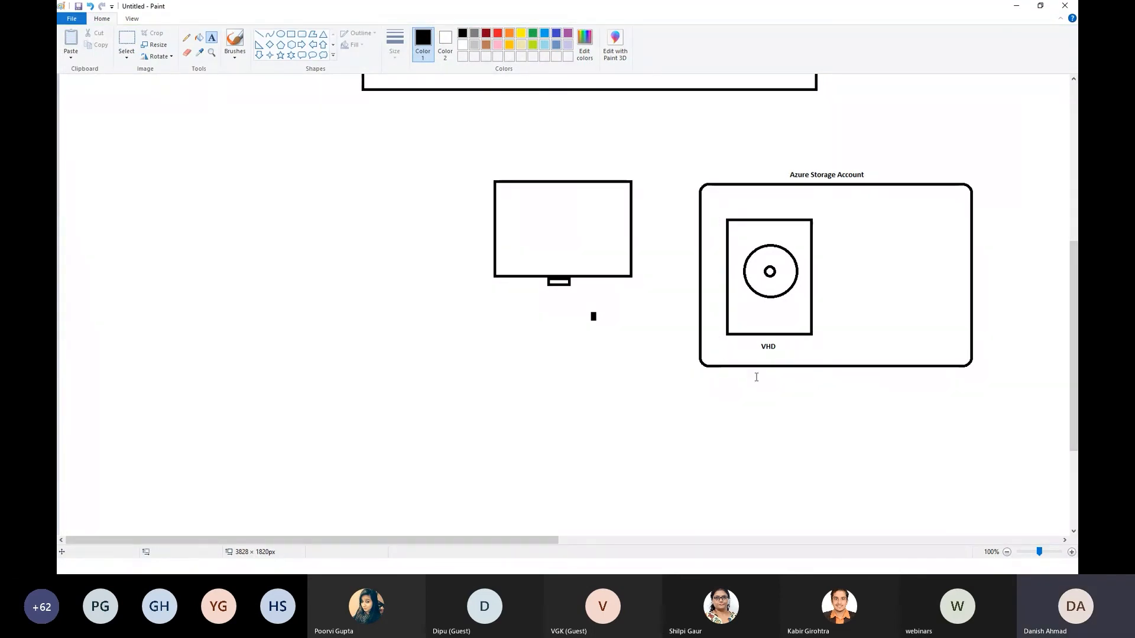
{"action": "left_click_drag", "start_coordinate": [781, 161], "coordinate": [881, 184]}
{"action": "left_click", "coordinate": [867, 279]}
Connect the VHD disk to the monitor with a straight black line and delete the small black mark below the monitor
{"action": "left_click", "coordinate": [259, 34]}
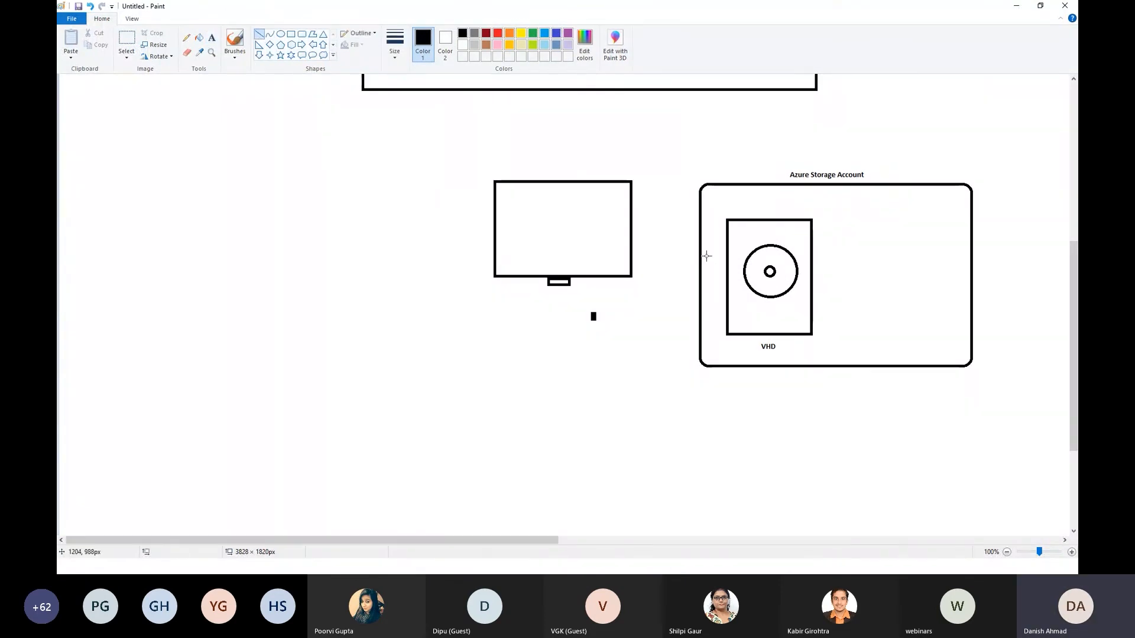
{"action": "left_click_drag", "start_coordinate": [727, 257], "coordinate": [631, 236]}
{"action": "left_click", "coordinate": [759, 245]}
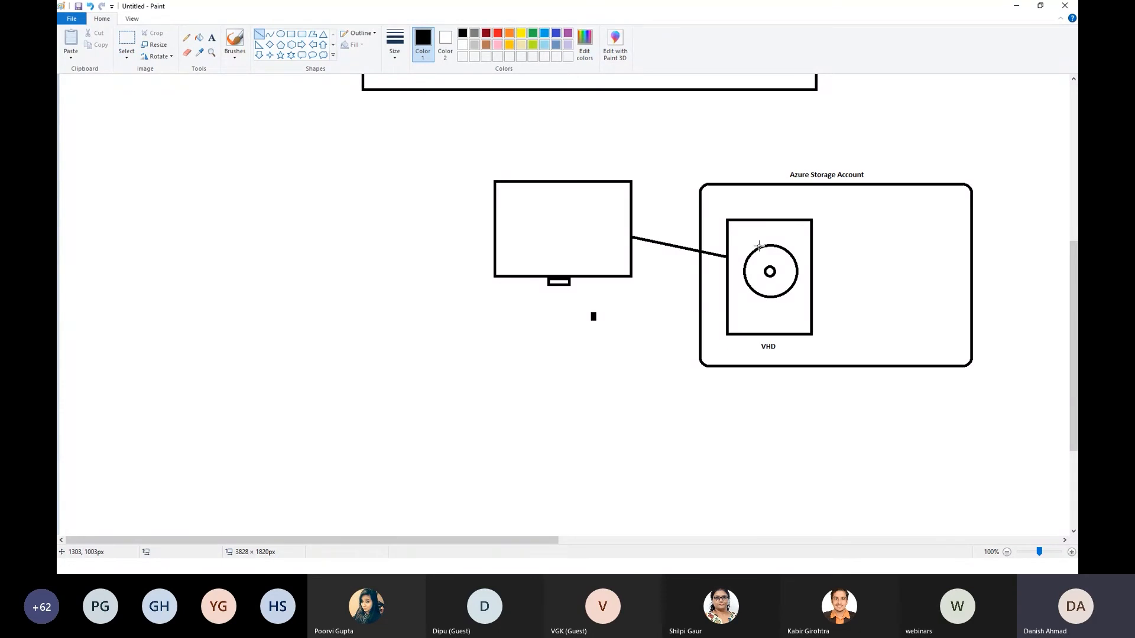
{"action": "left_click", "coordinate": [127, 39]}
{"action": "left_click_drag", "start_coordinate": [580, 297], "coordinate": [629, 332]}
{"action": "key", "text": "Delete"}
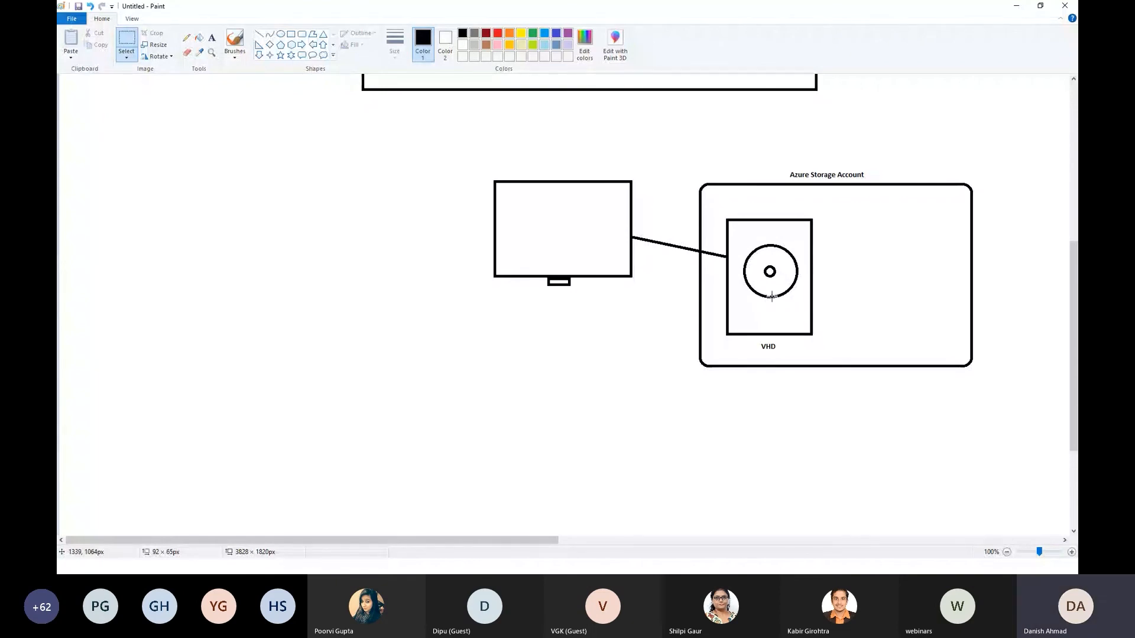
Add the label "Managed Disk" centred just above the VHD disk drawing, inside the storage account rectangle
{"action": "left_click", "coordinate": [212, 38]}
{"action": "left_click_drag", "start_coordinate": [733, 201], "coordinate": [811, 211]}
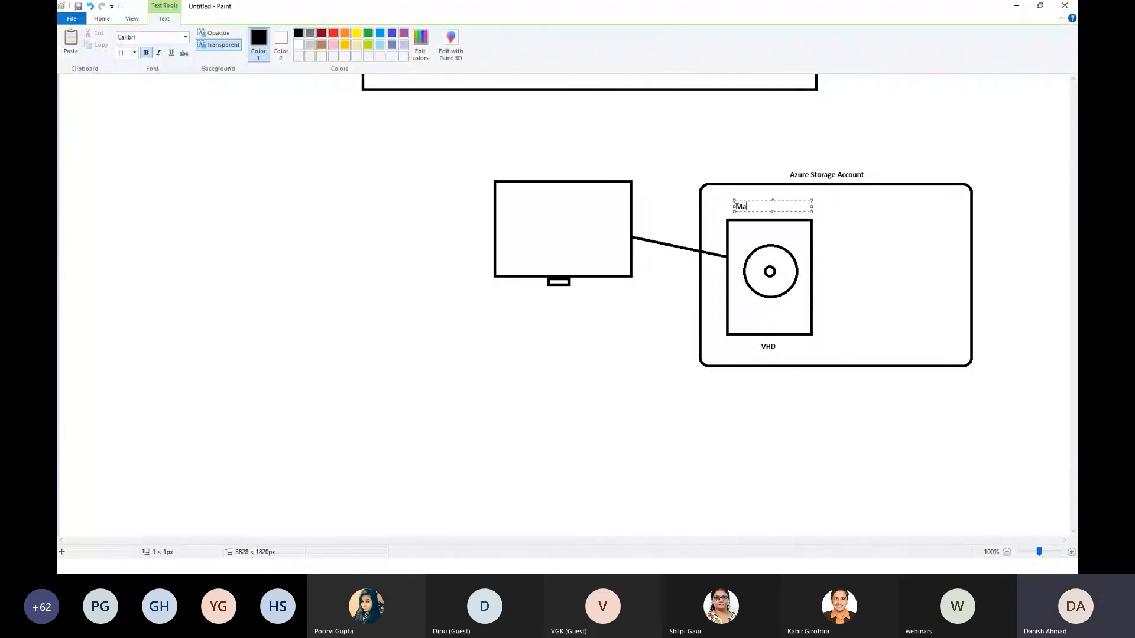
{"action": "type", "text": "Managed Disk"}
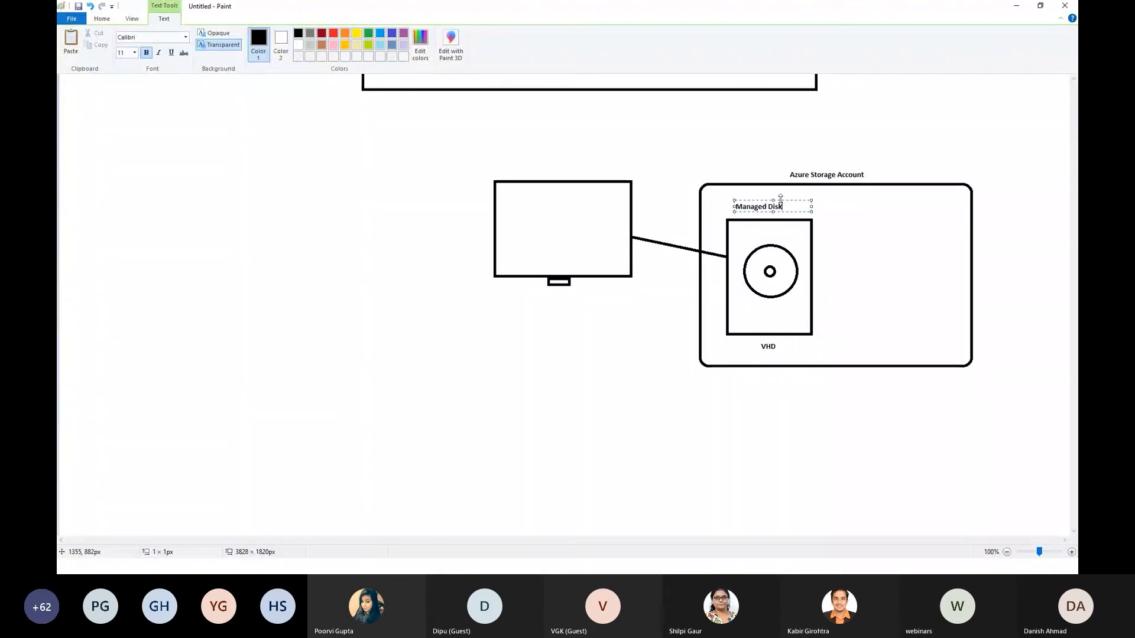
{"action": "left_click_drag", "start_coordinate": [762, 200], "coordinate": [767, 207]}
{"action": "type", "text": "isk"}
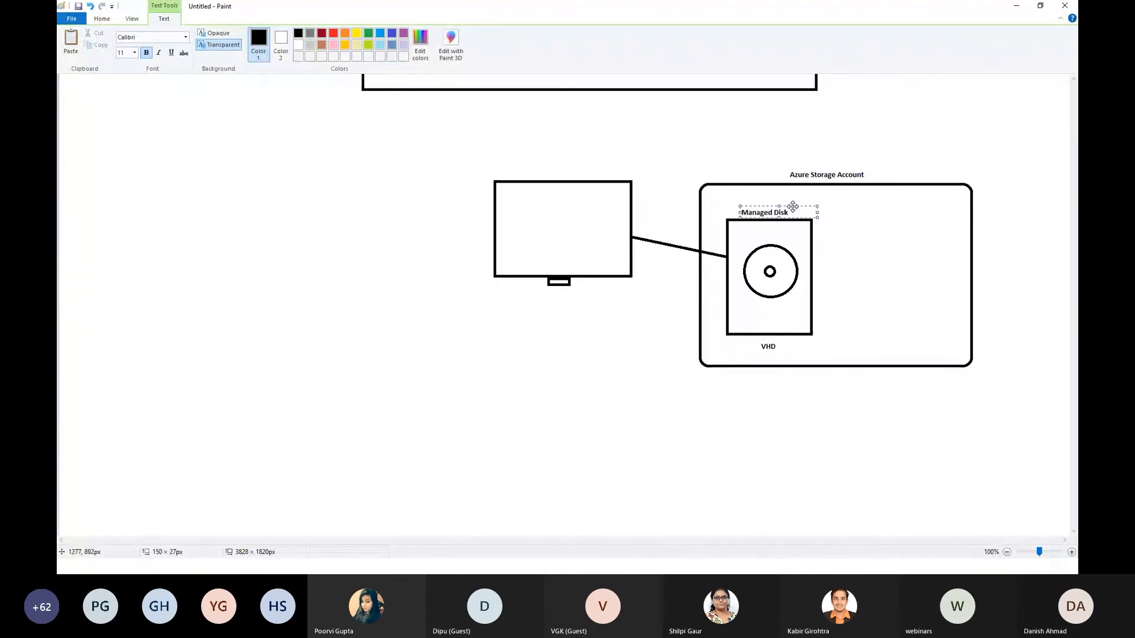
{"action": "left_click_drag", "start_coordinate": [737, 204], "coordinate": [796, 218]}
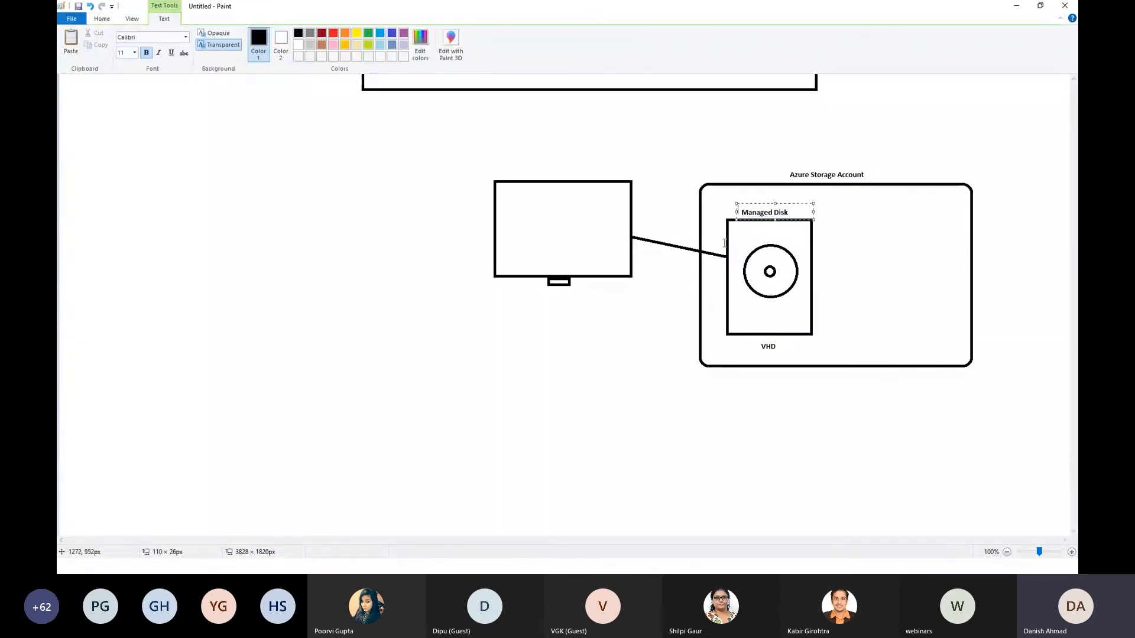
{"action": "left_click", "coordinate": [767, 228]}
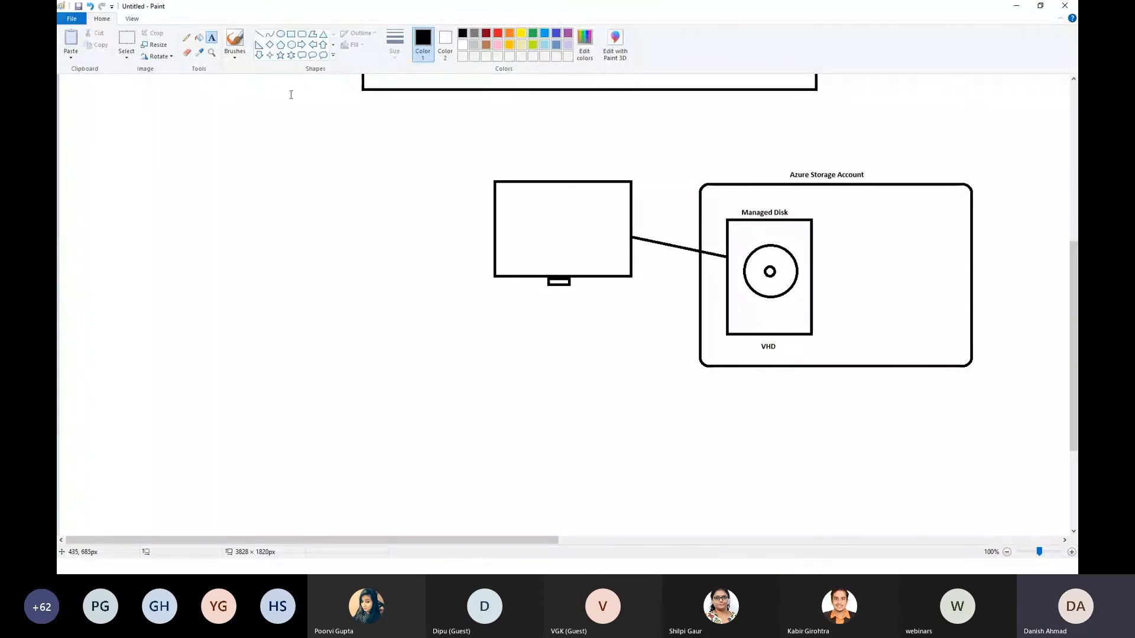
{"action": "left_click_drag", "start_coordinate": [720, 202], "coordinate": [818, 352]}
{"action": "left_click_drag", "start_coordinate": [600, 345], "coordinate": [612, 348]}
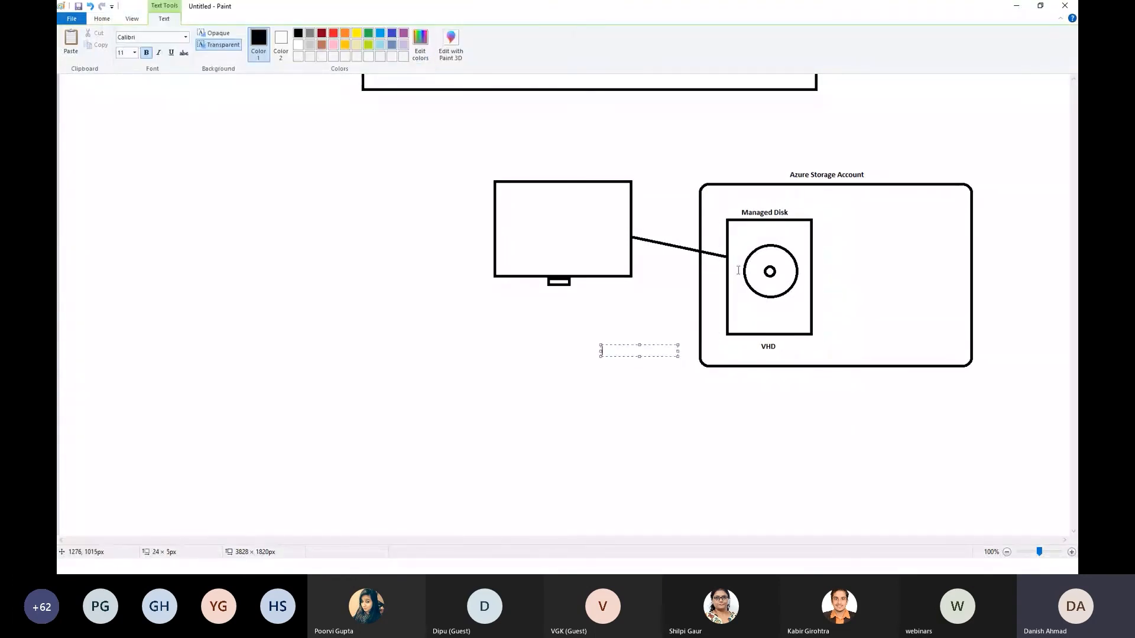
{"action": "left_click", "coordinate": [738, 270]}
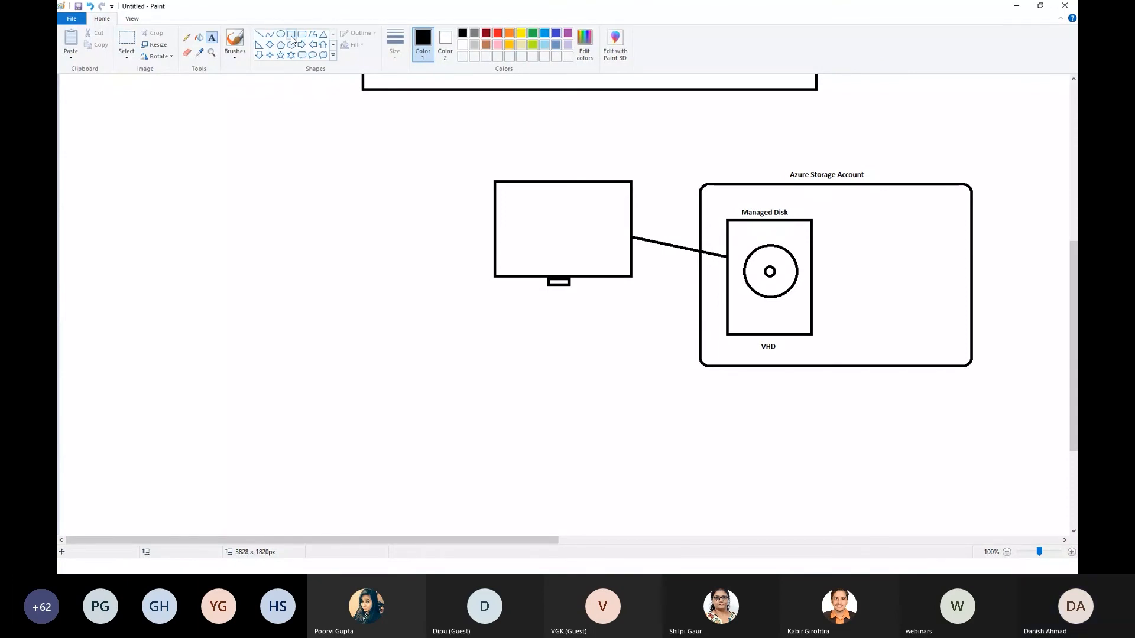
Draw a green rounded rectangle to the lower left of the monitor and label it "Azure Storage Account" above its upper edge
{"action": "left_click", "coordinate": [301, 34]}
{"action": "left_click", "coordinate": [532, 33]}
{"action": "left_click_drag", "start_coordinate": [296, 339], "coordinate": [492, 469]}
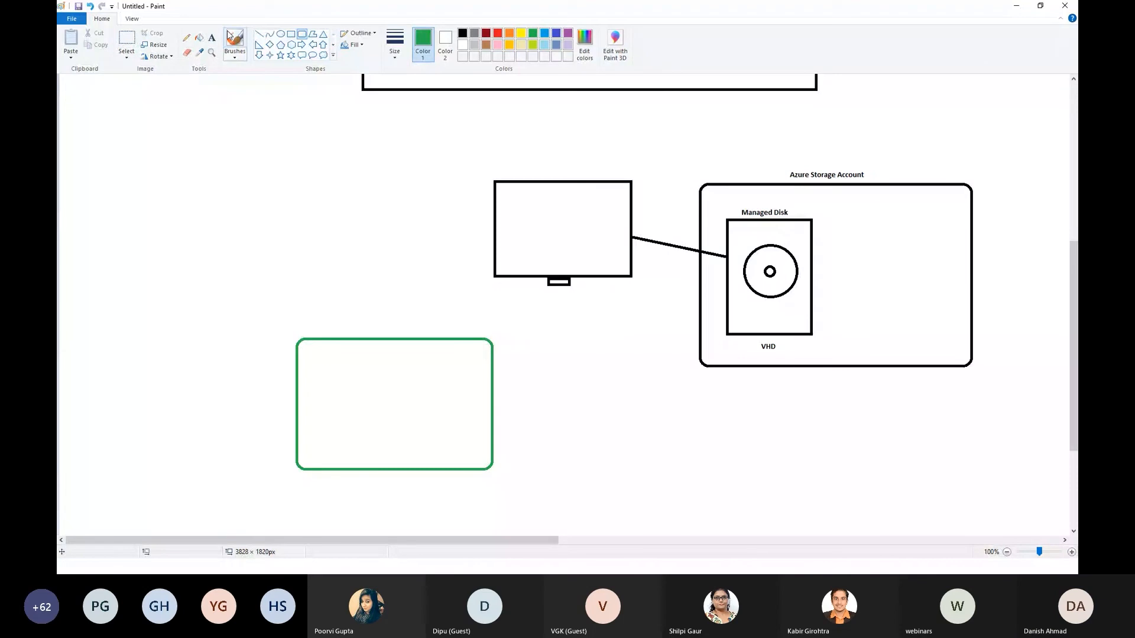
{"action": "left_click", "coordinate": [211, 38]}
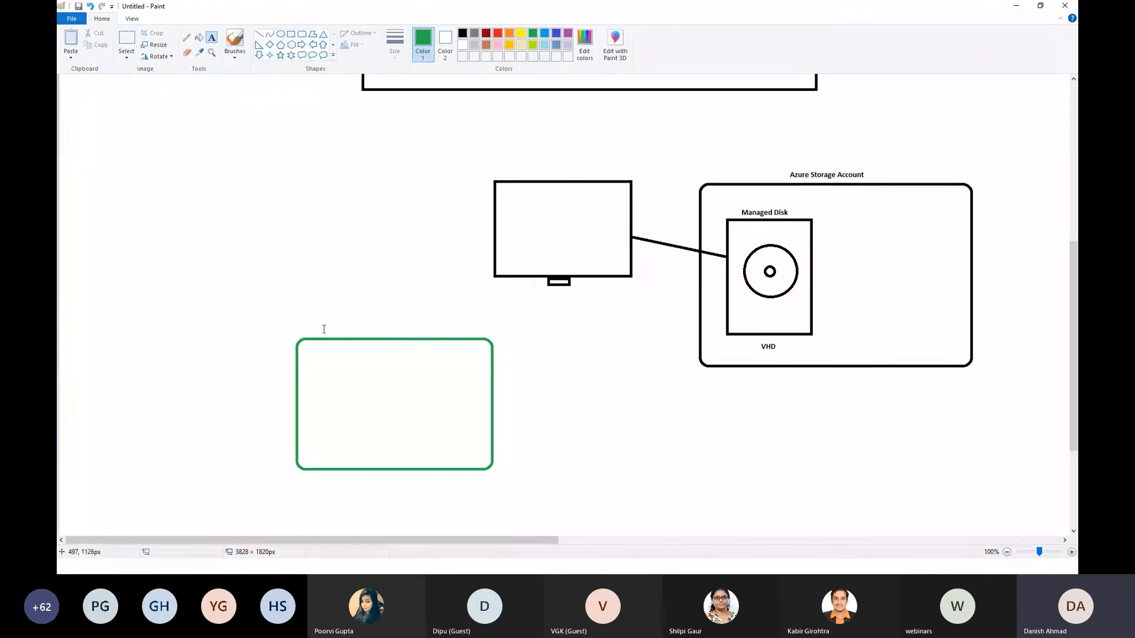
{"action": "left_click", "coordinate": [323, 325]}
{"action": "type", "text": "Azure Storage A"}
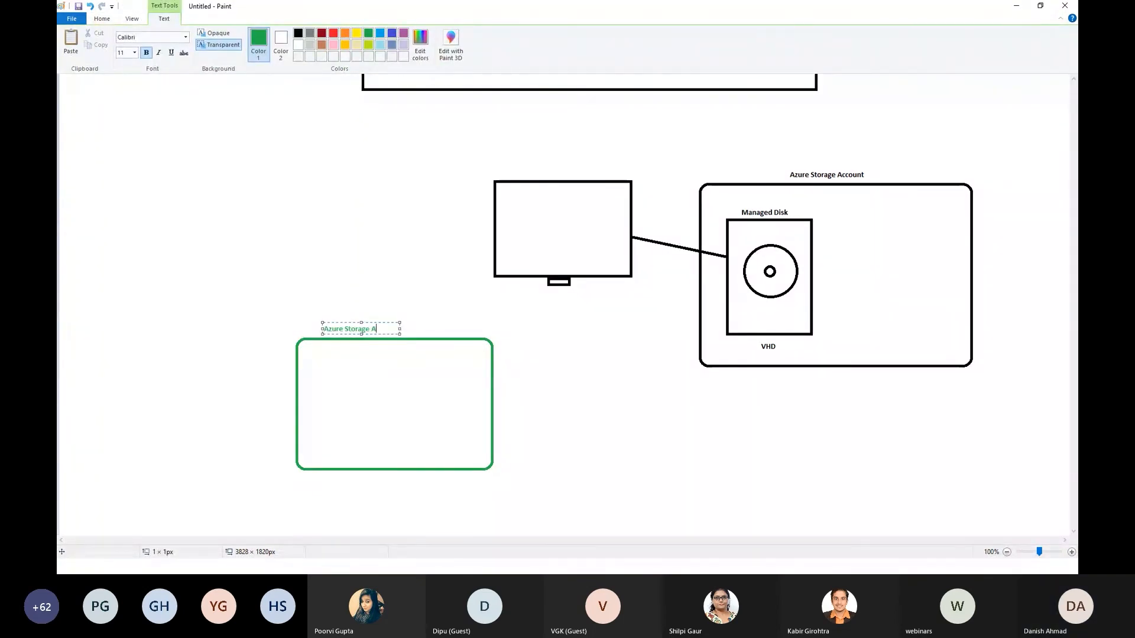
{"action": "type", "text": "ccount"}
{"action": "left_click", "coordinate": [344, 392]}
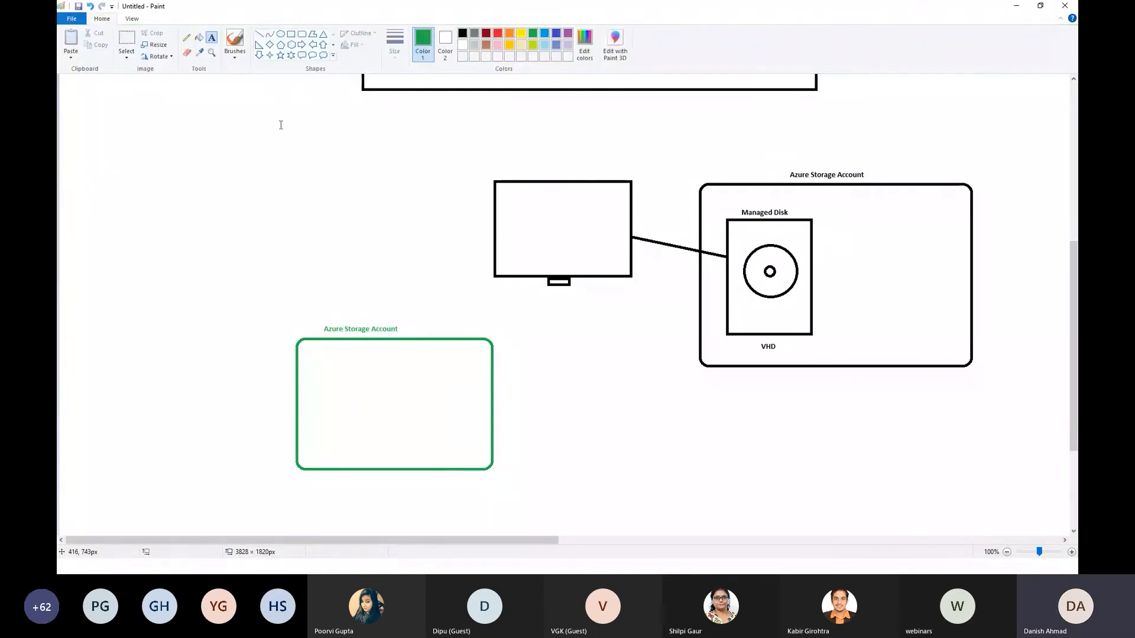
Draw a green disk inside the green storage account, using an upright rectangle containing a circle with a small ellipse at its centre
{"action": "left_click", "coordinate": [291, 36]}
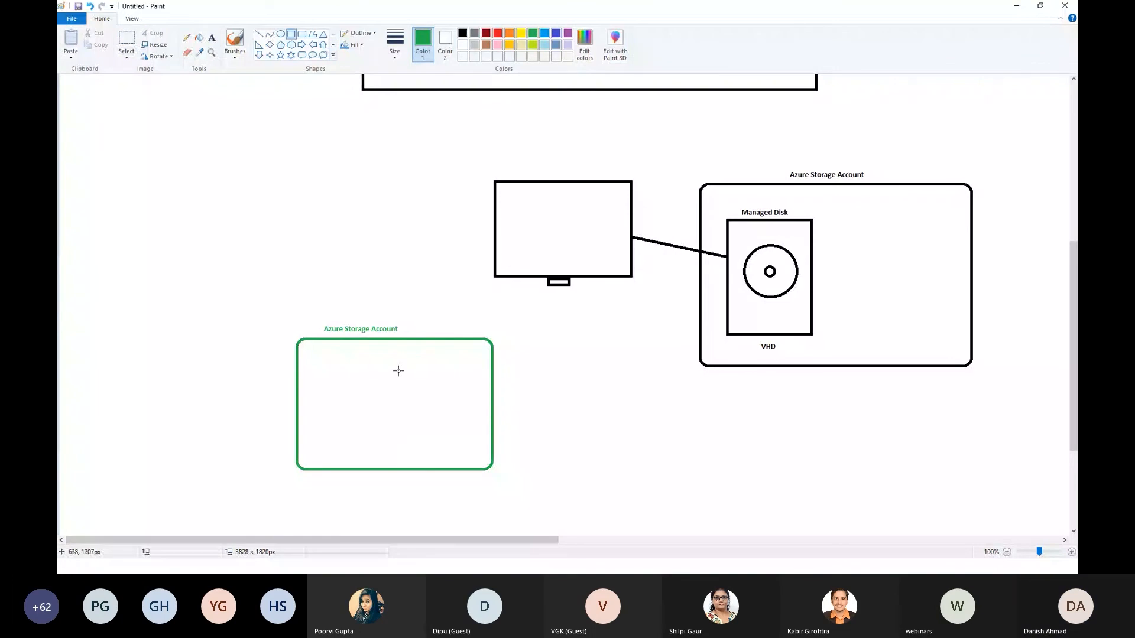
{"action": "left_click_drag", "start_coordinate": [397, 368], "coordinate": [460, 447]}
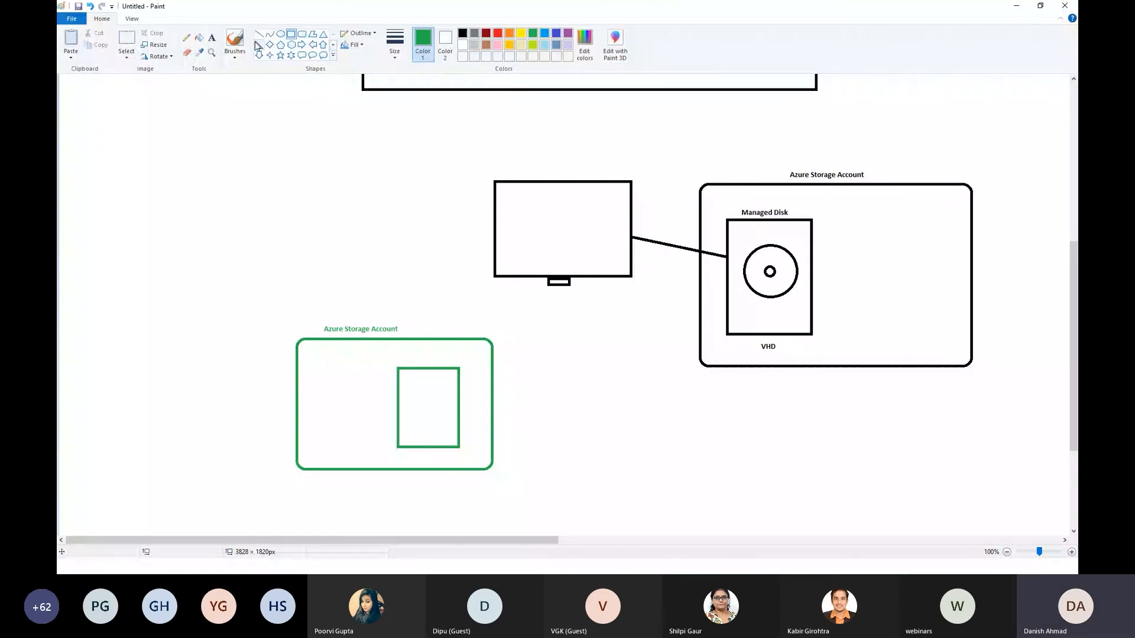
{"action": "left_click", "coordinate": [281, 34]}
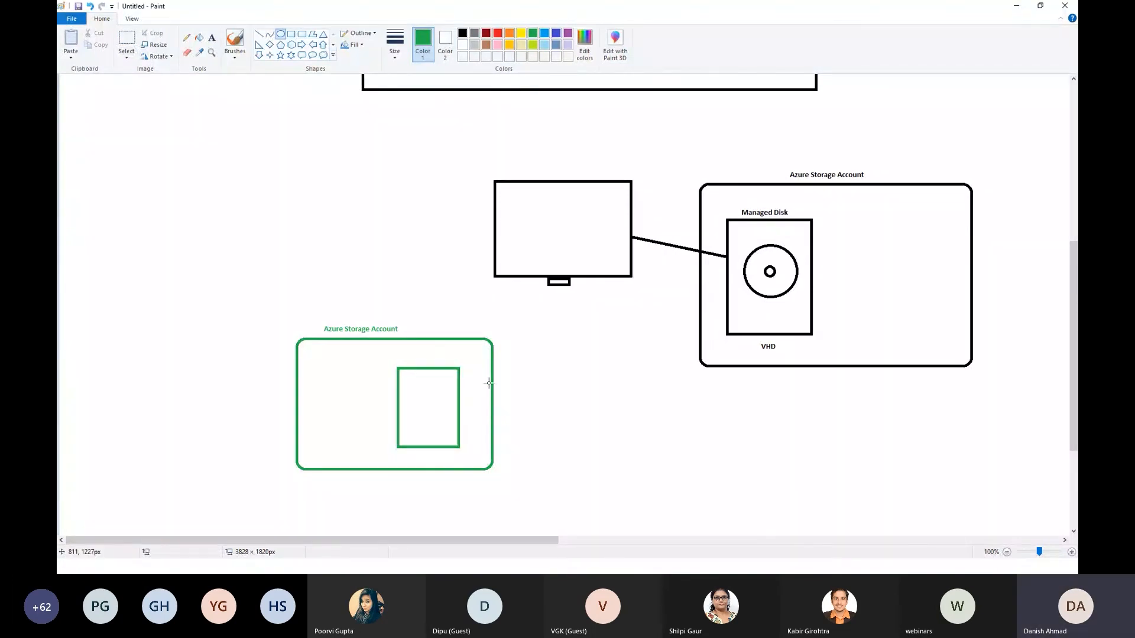
{"action": "left_click_drag", "start_coordinate": [406, 380], "coordinate": [448, 416]}
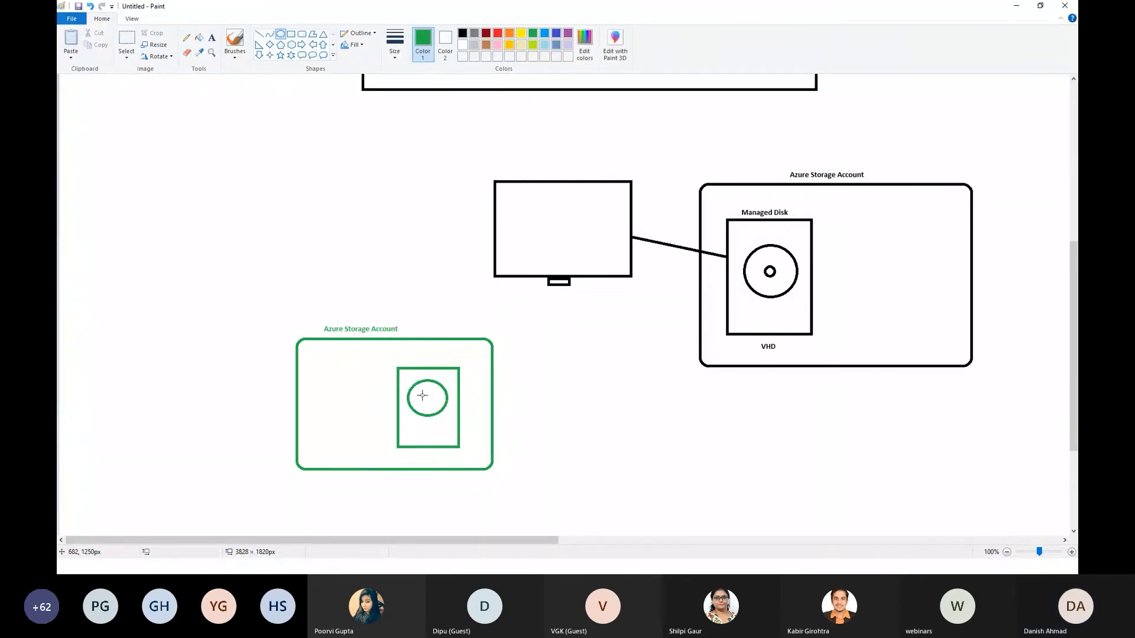
{"action": "left_click_drag", "start_coordinate": [422, 396], "coordinate": [431, 401]}
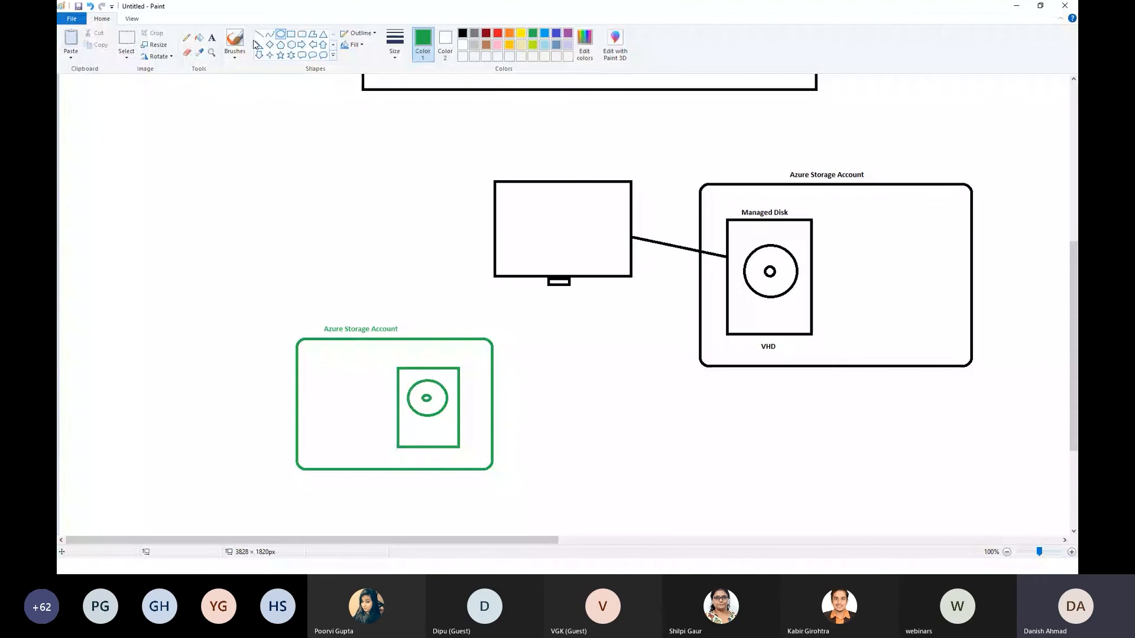
Connect the green disk to the monitor with a straight green line and label the disk "Un Managed" just above it
{"action": "left_click", "coordinate": [258, 34]}
{"action": "left_click_drag", "start_coordinate": [444, 367], "coordinate": [496, 249]}
{"action": "left_click", "coordinate": [212, 37]}
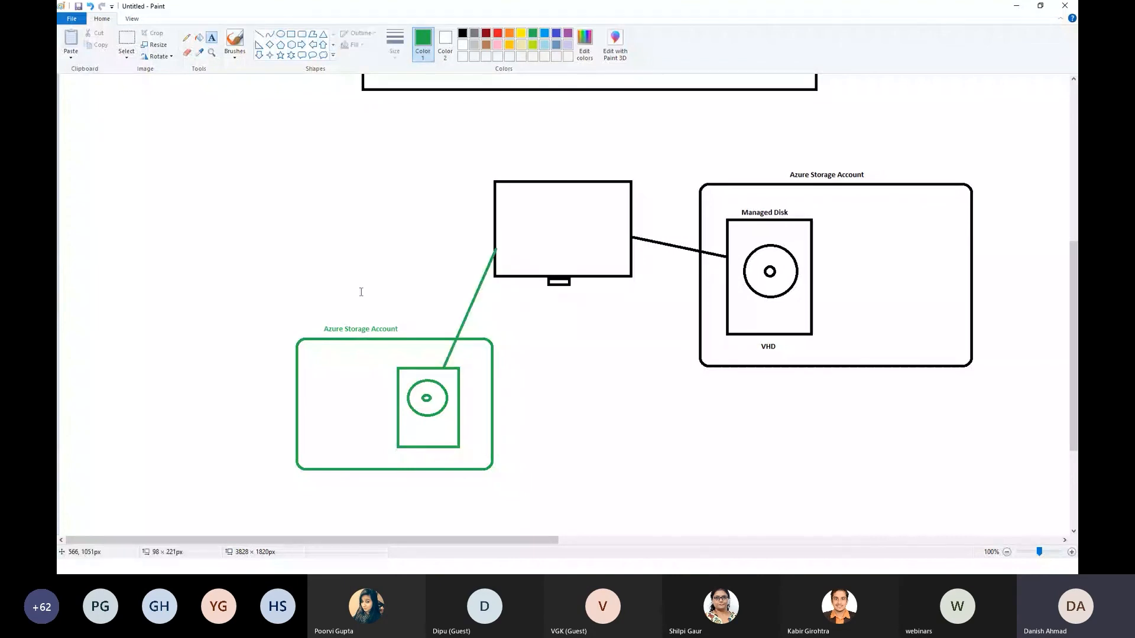
{"action": "left_click", "coordinate": [361, 291]}
{"action": "type", "text": "Un Manage"}
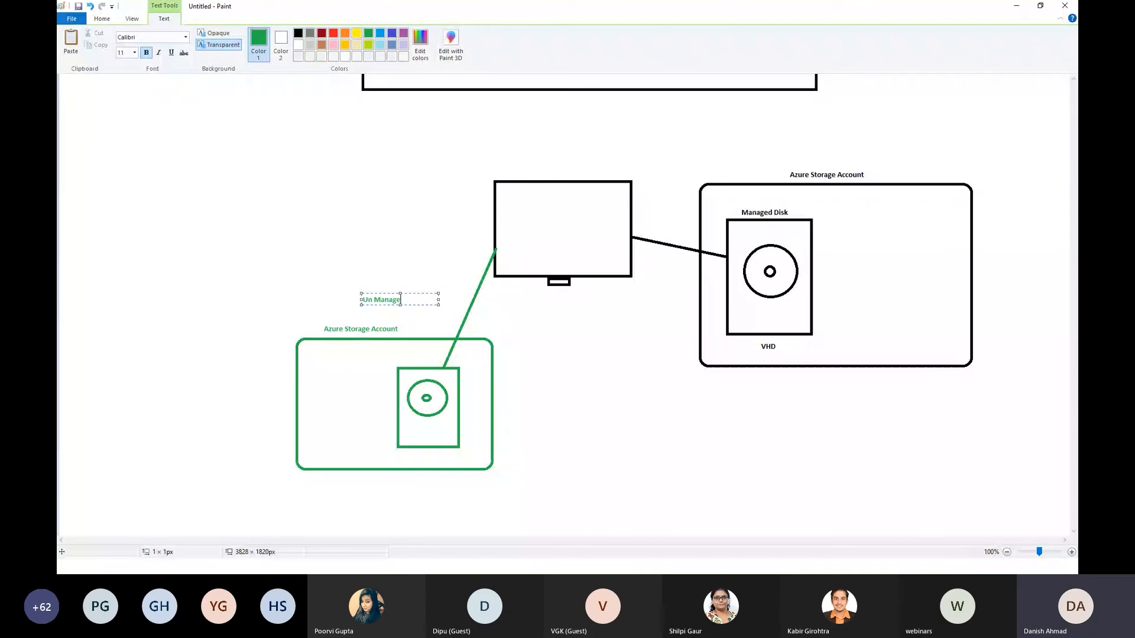
{"action": "type", "text": "d"}
{"action": "left_click_drag", "start_coordinate": [419, 293], "coordinate": [457, 359]}
{"action": "left_click_drag", "start_coordinate": [733, 205], "coordinate": [793, 230]}
{"action": "left_click", "coordinate": [577, 345]}
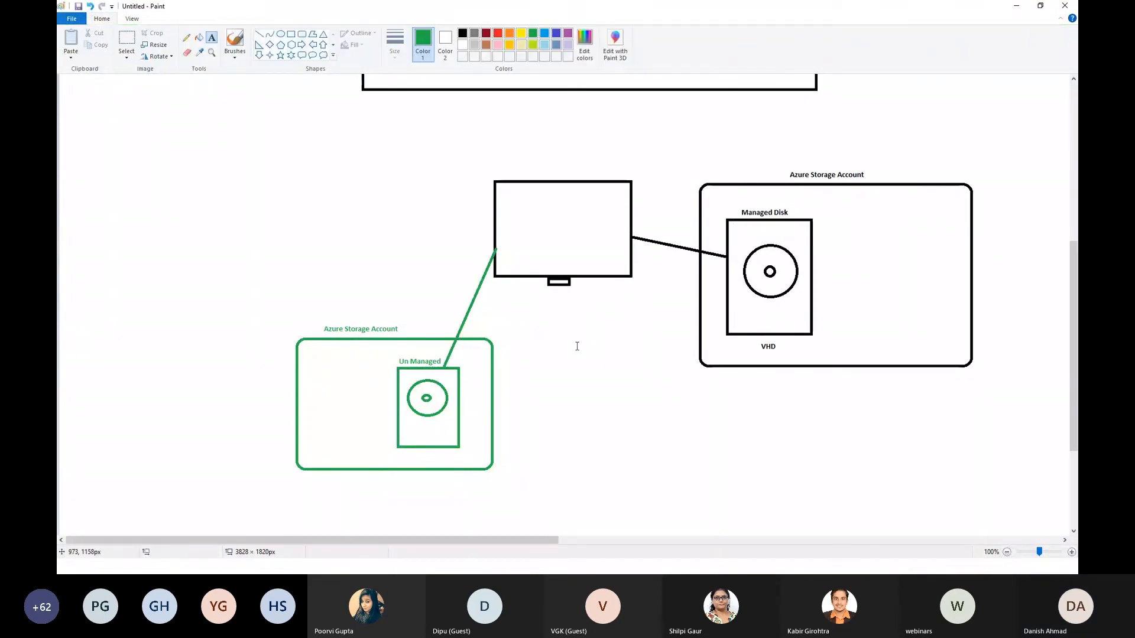
Switch to the Azure portal's virtual machine form, go to the Disks settings and expand the advanced options to examine Use managed disks
{"action": "left_click", "coordinate": [1016, 15]}
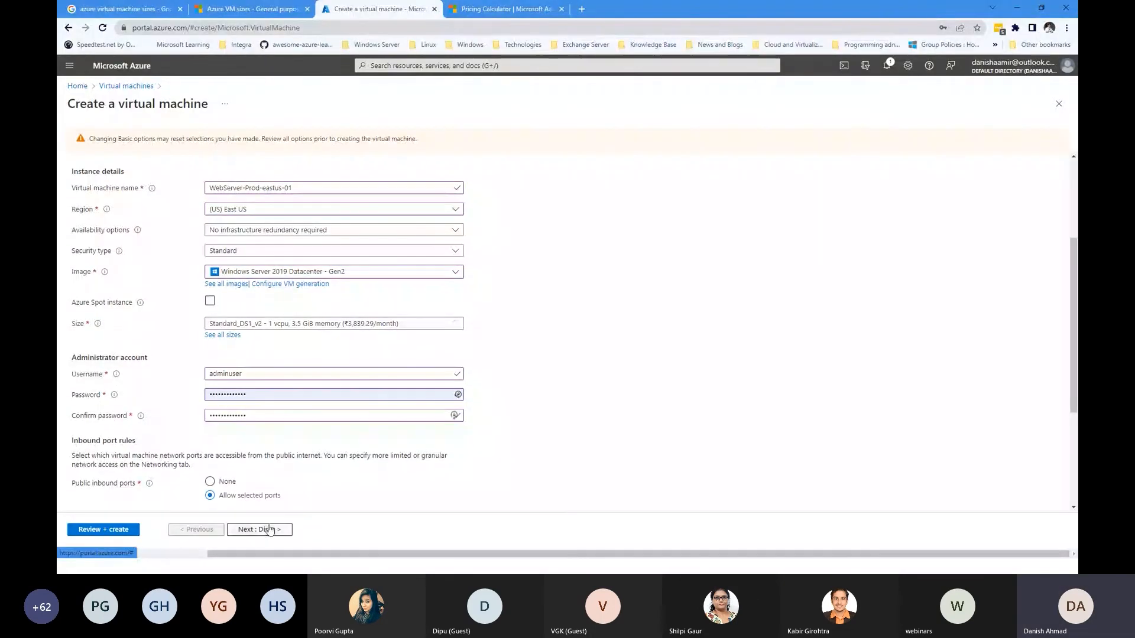
{"action": "left_click", "coordinate": [269, 529]}
{"action": "left_click_drag", "start_coordinate": [119, 104], "coordinate": [193, 105]}
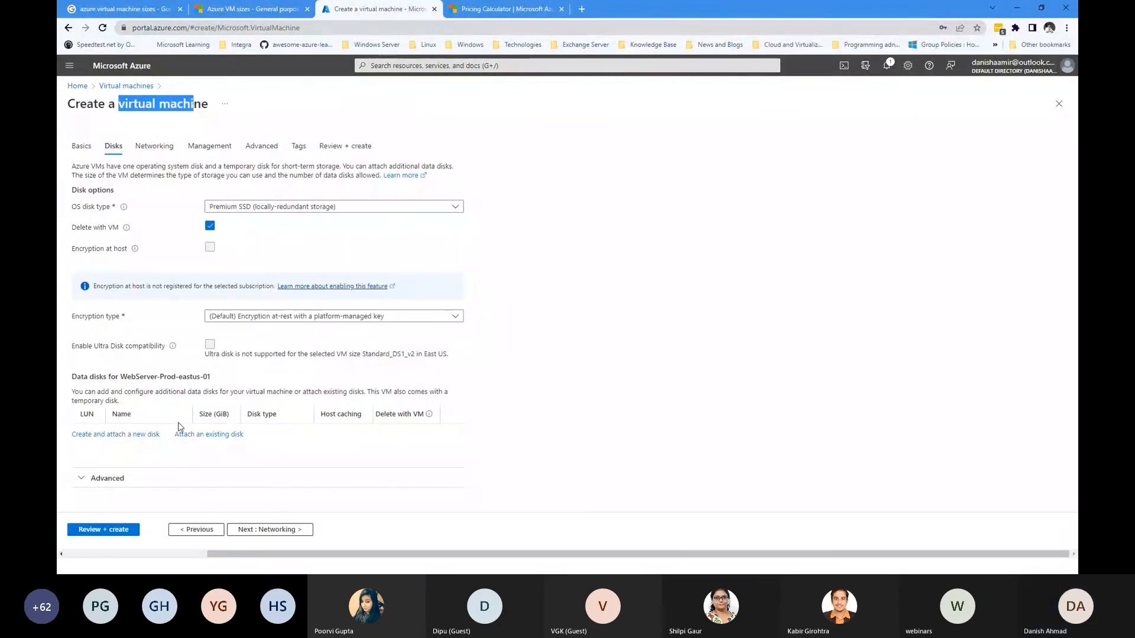
{"action": "left_click", "coordinate": [177, 476]}
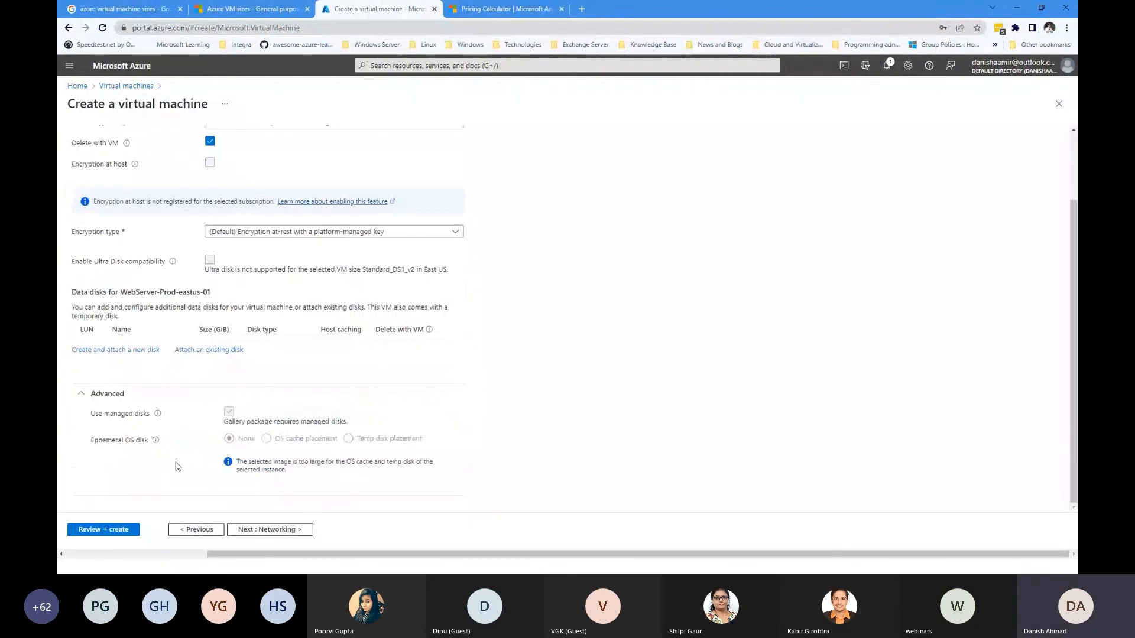
{"action": "left_click_drag", "start_coordinate": [96, 413], "coordinate": [230, 417]}
{"action": "left_click", "coordinate": [230, 416]}
Turn off Delete with VM for the OS disk and recheck the Use managed disks option
{"action": "scroll", "coordinate": [209, 232], "scroll_direction": "up", "scroll_amount": 2}
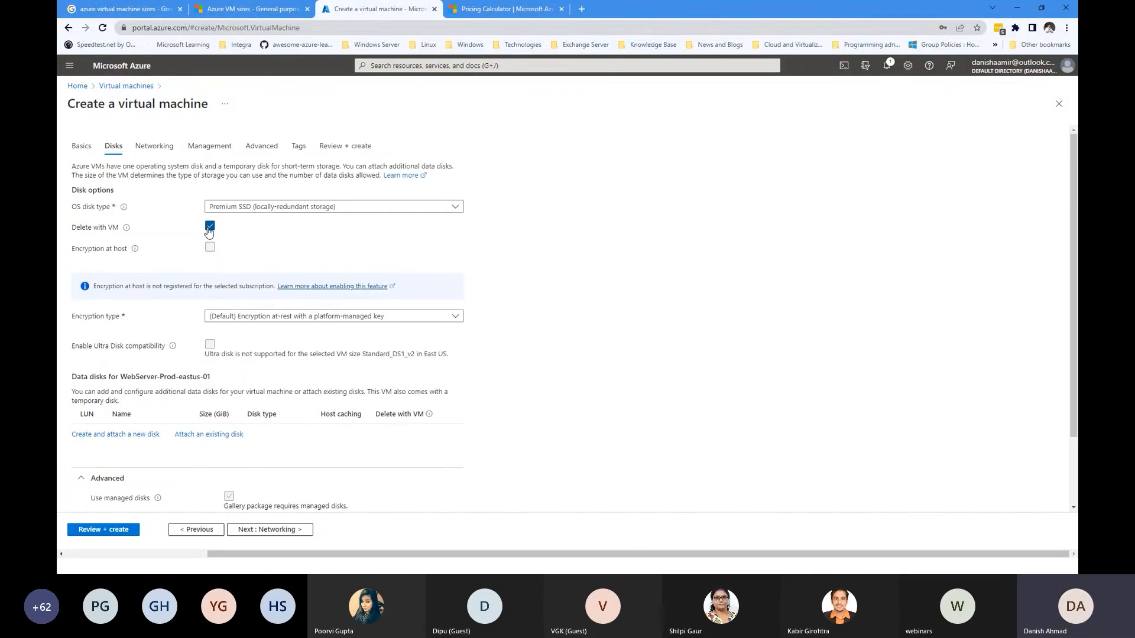
{"action": "left_click", "coordinate": [209, 227]}
{"action": "scroll", "coordinate": [227, 276], "scroll_direction": "down", "scroll_amount": 2}
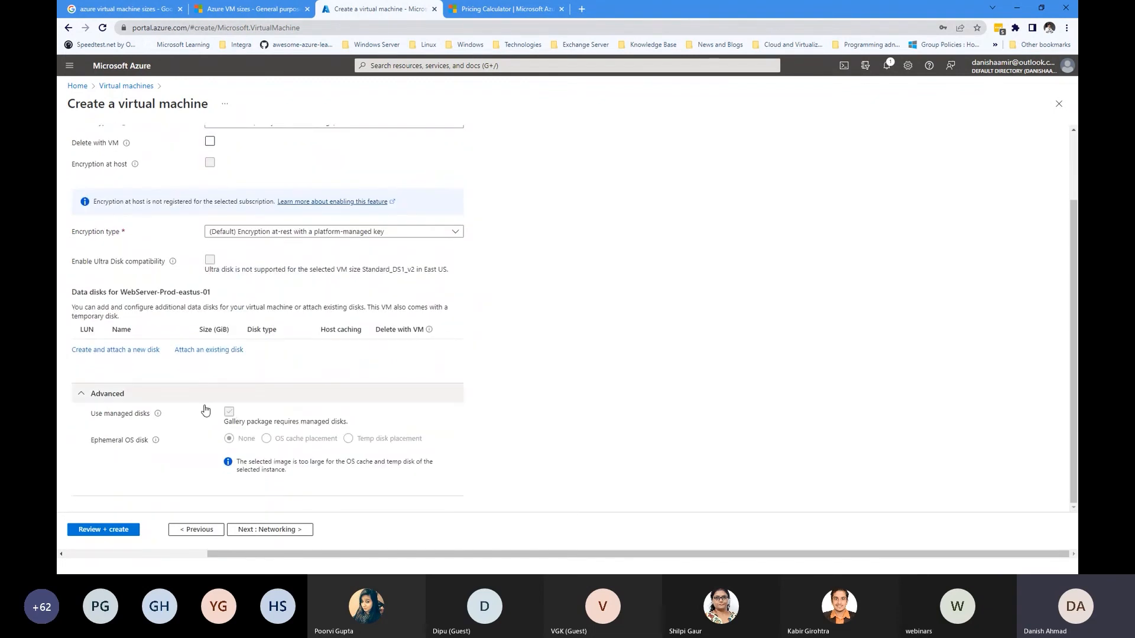
{"action": "scroll", "coordinate": [205, 410], "scroll_direction": "up", "scroll_amount": 2}
Return to the Basics settings and change the virtual machine size to Standard_B4ms with 4 vcpus and 16 GiB memory
{"action": "left_click", "coordinate": [82, 146]}
{"action": "scroll", "coordinate": [488, 425], "scroll_direction": "down", "scroll_amount": 2}
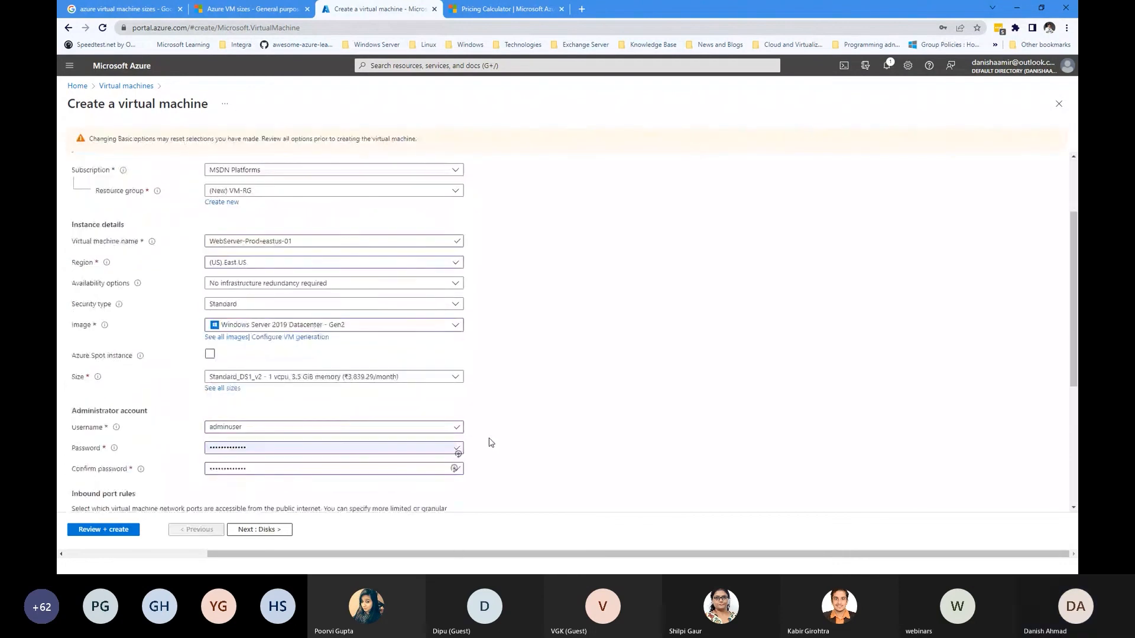
{"action": "left_click", "coordinate": [453, 376]}
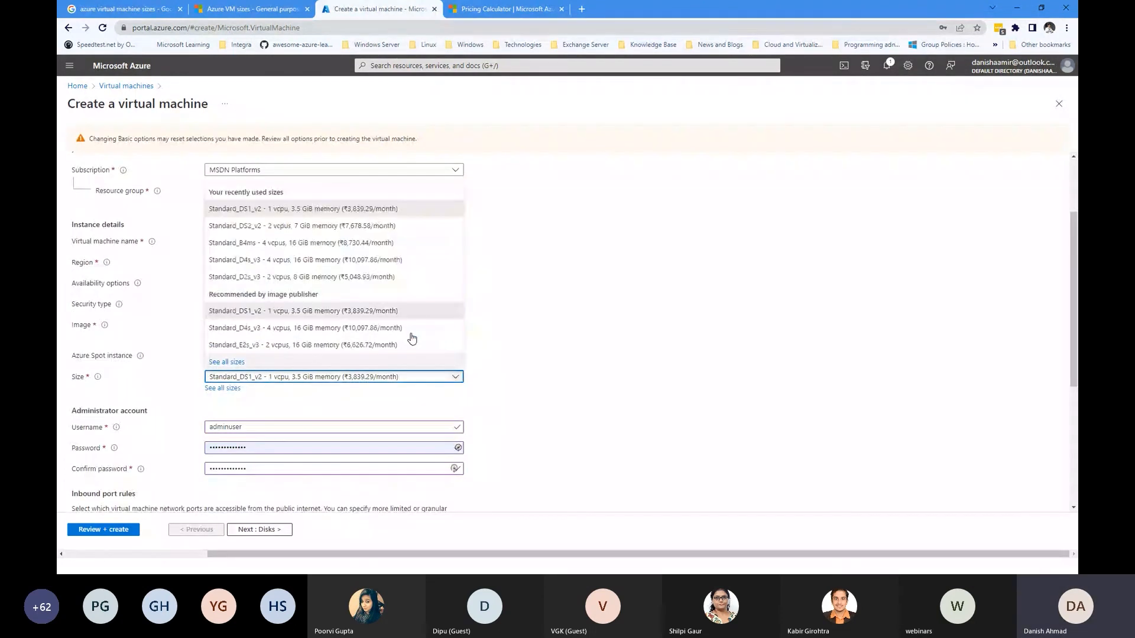
{"action": "left_click", "coordinate": [260, 243]}
{"action": "scroll", "coordinate": [337, 444], "scroll_direction": "down", "scroll_amount": 3}
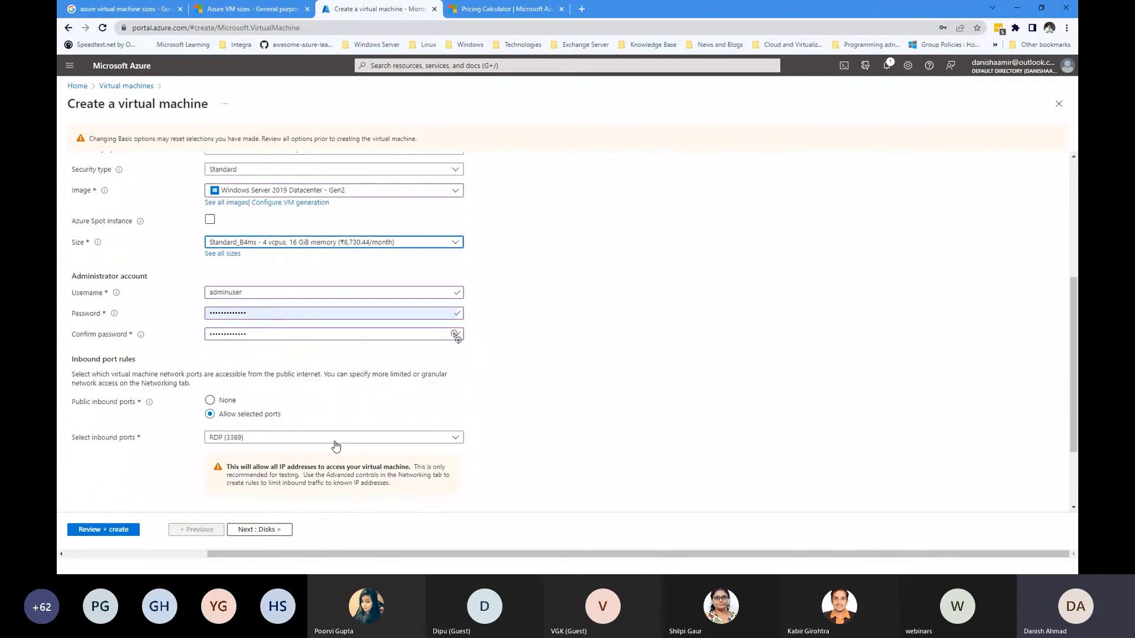
Go to the Disks settings and recheck the Use managed disks option for the Standard_B4ms size
{"action": "left_click", "coordinate": [264, 530]}
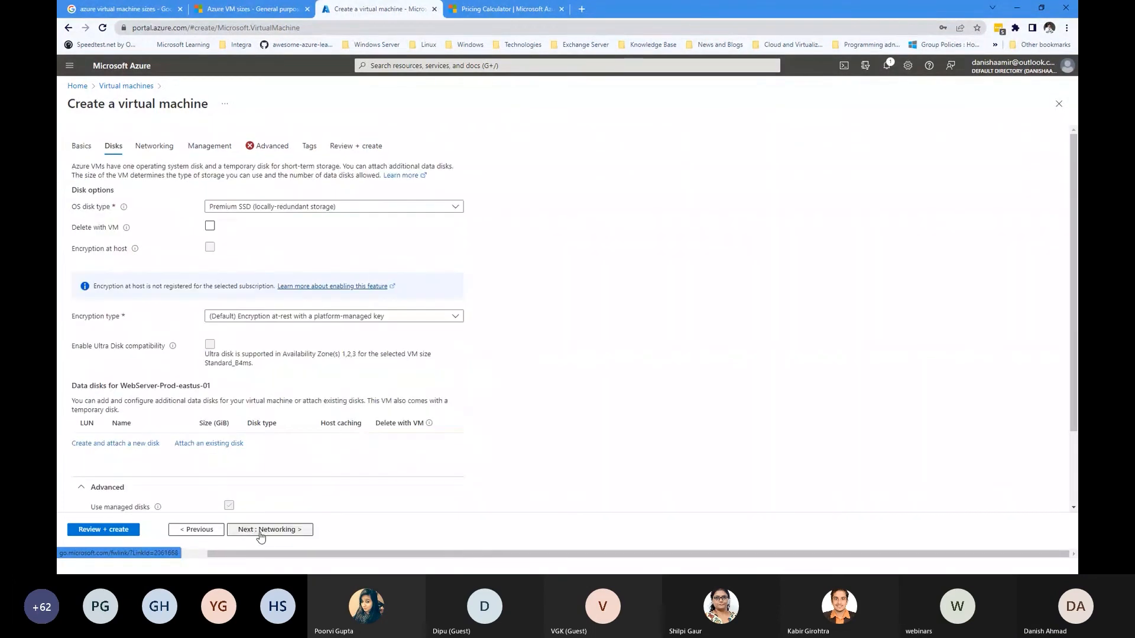
{"action": "scroll", "coordinate": [274, 491], "scroll_direction": "down", "scroll_amount": 2}
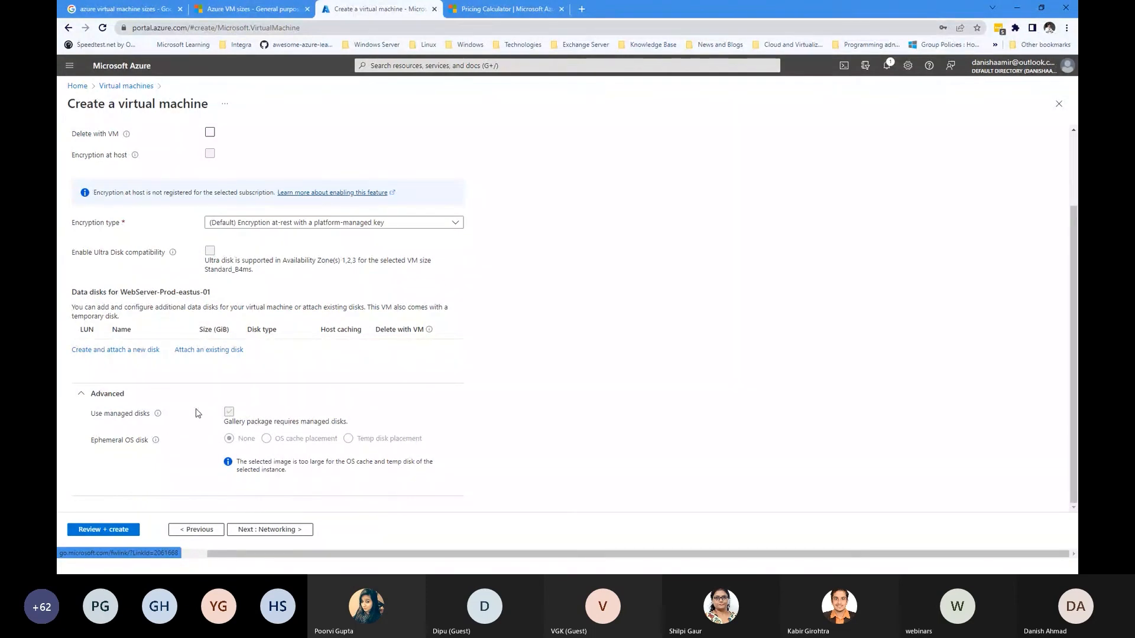
Discard the current virtual machine form and start creating a new Azure virtual machine
{"action": "left_click", "coordinate": [126, 86]}
{"action": "left_click", "coordinate": [619, 88]}
{"action": "left_click", "coordinate": [90, 136]}
{"action": "left_click", "coordinate": [107, 162]}
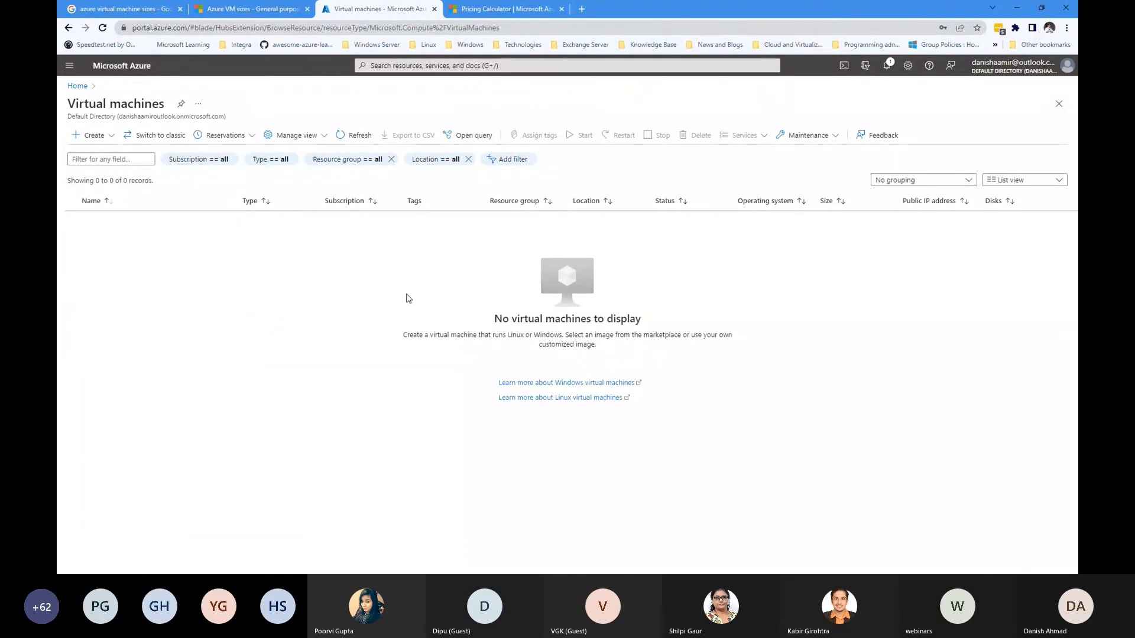
Select VM-RG as the resource group and name the virtual machine webserver-prod-eastus-01
{"action": "left_click", "coordinate": [410, 271]}
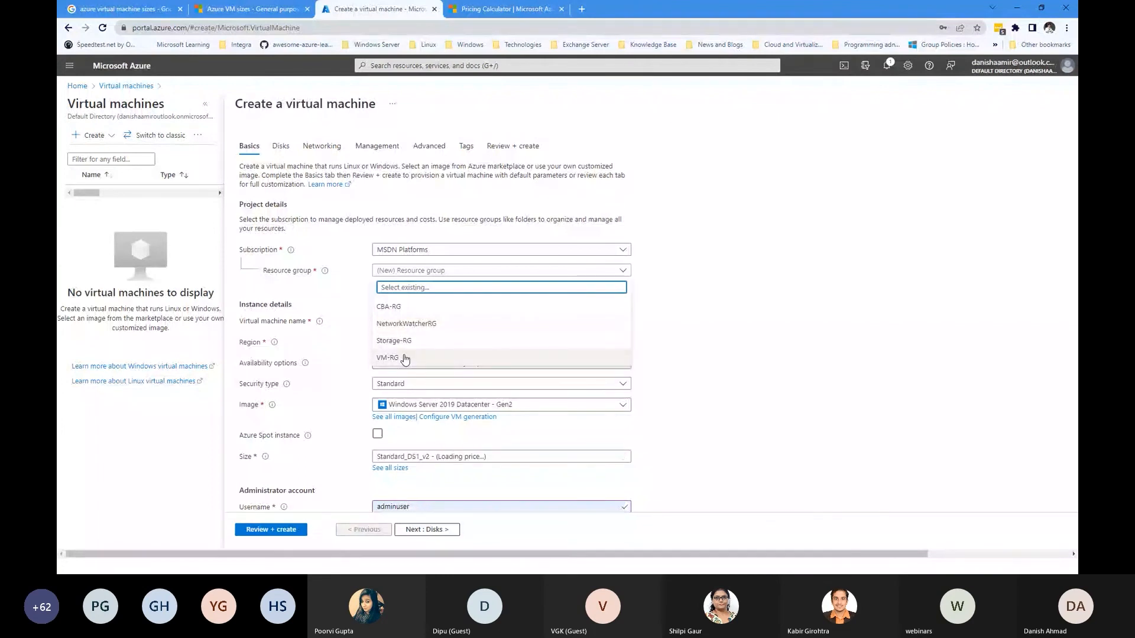
{"action": "left_click", "coordinate": [405, 359]}
{"action": "left_click", "coordinate": [422, 320]}
{"action": "type", "text": "webs"}
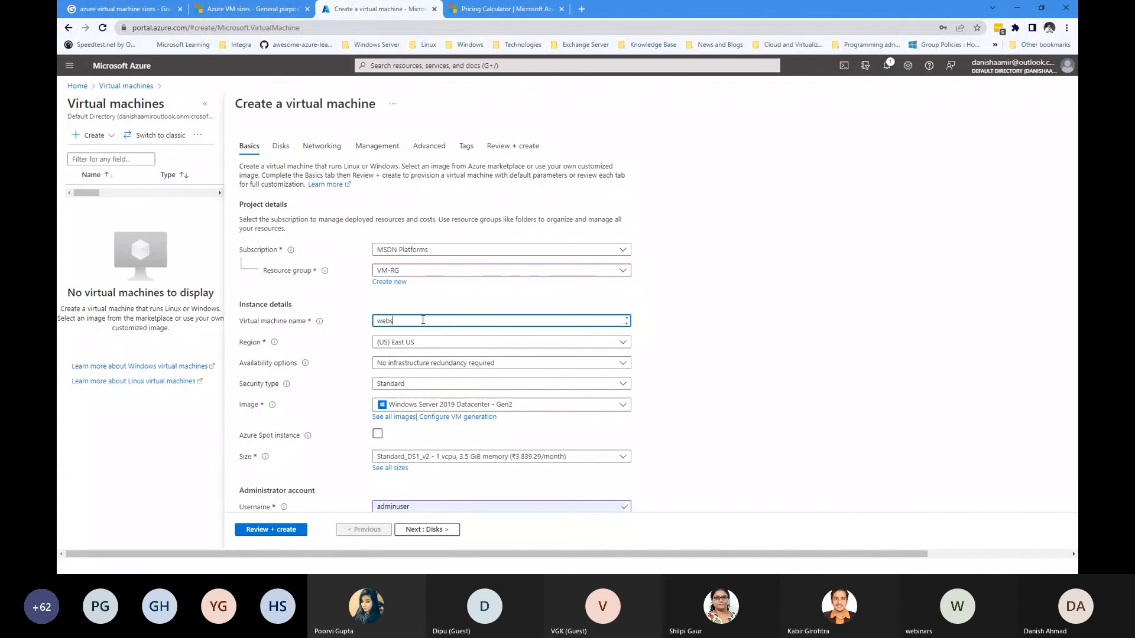
{"action": "type", "text": "erver-prod-eastus-01"}
Continue to the Disks settings and expand the advanced options to examine Use managed disks
{"action": "scroll", "coordinate": [644, 343], "scroll_direction": "down", "scroll_amount": 3}
{"action": "scroll", "coordinate": [654, 355], "scroll_direction": "down", "scroll_amount": 1}
{"action": "left_click", "coordinate": [449, 335]}
{"action": "left_click", "coordinate": [434, 530]}
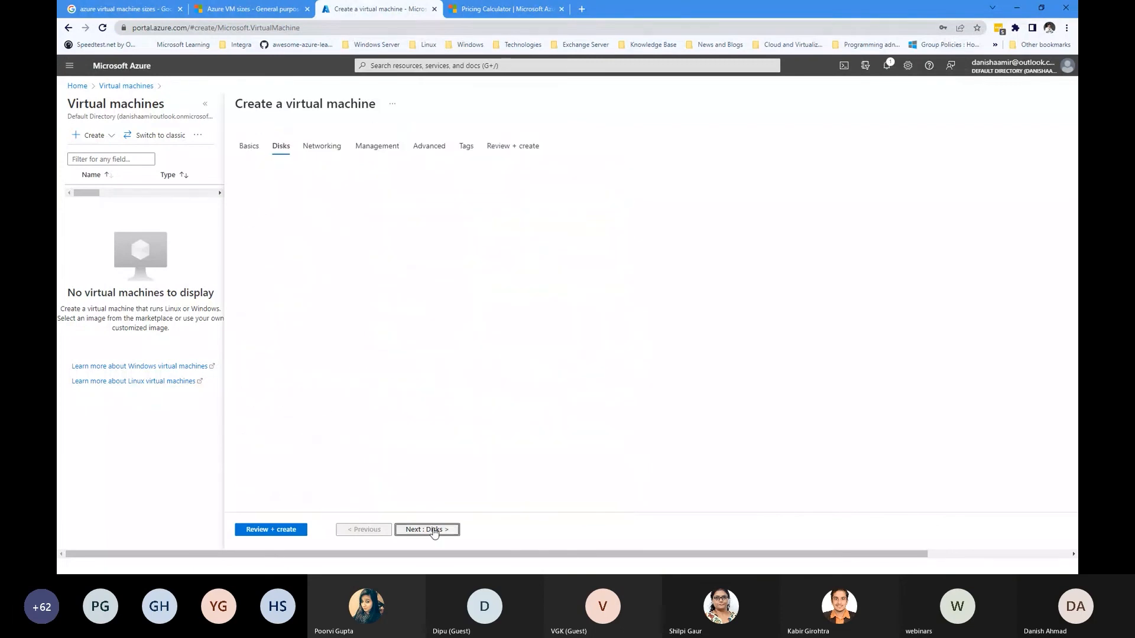
{"action": "left_click", "coordinate": [407, 478]}
{"action": "scroll", "coordinate": [405, 473], "scroll_direction": "down", "scroll_amount": 2}
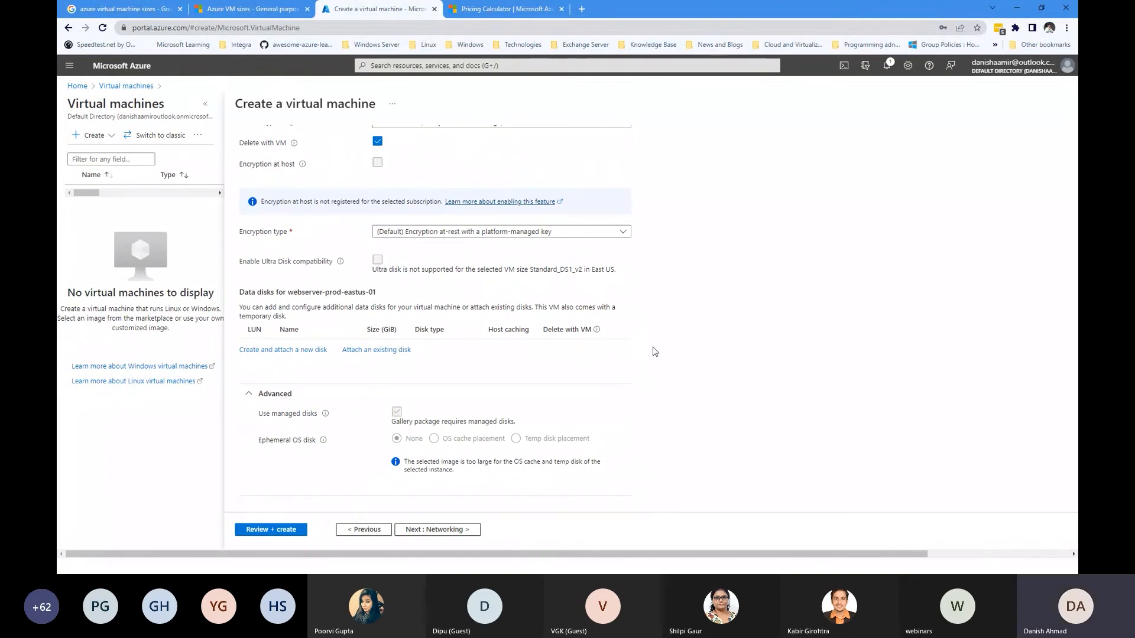
{"action": "scroll", "coordinate": [377, 303], "scroll_direction": "up", "scroll_amount": 2}
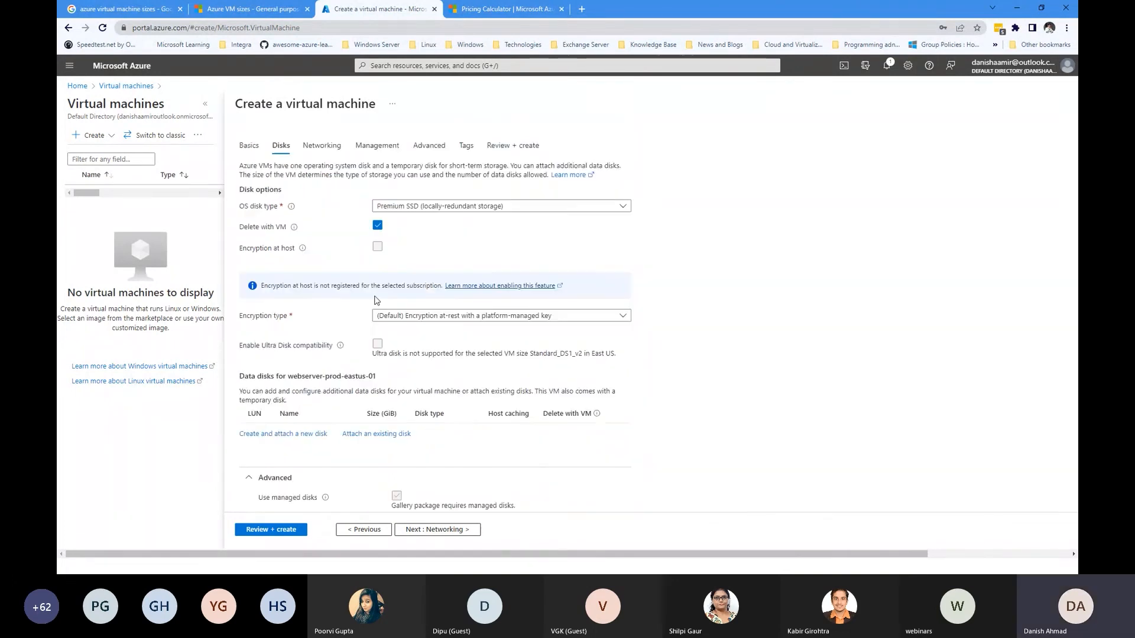
Change the image to Windows Server 2019 Datacenter - Gen1 in the Basics settings and recheck Use managed disks in the Disks settings
{"action": "left_click", "coordinate": [366, 530]}
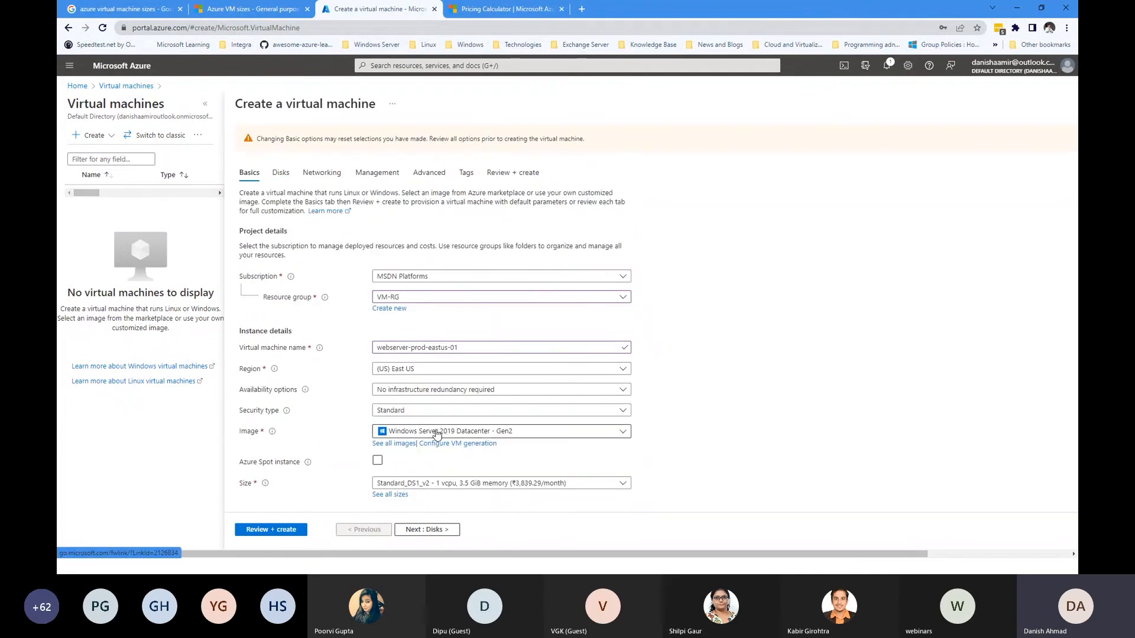
{"action": "left_click", "coordinate": [550, 432]}
{"action": "scroll", "coordinate": [438, 295], "scroll_direction": "down", "scroll_amount": 2}
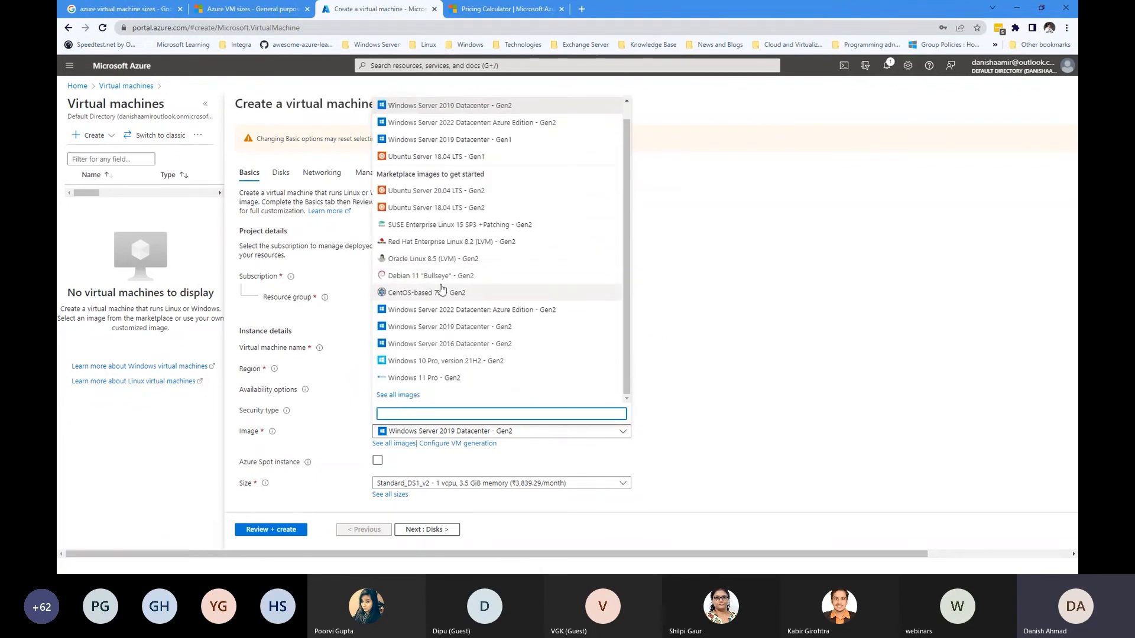
{"action": "left_click", "coordinate": [425, 140]}
{"action": "left_click", "coordinate": [431, 529]}
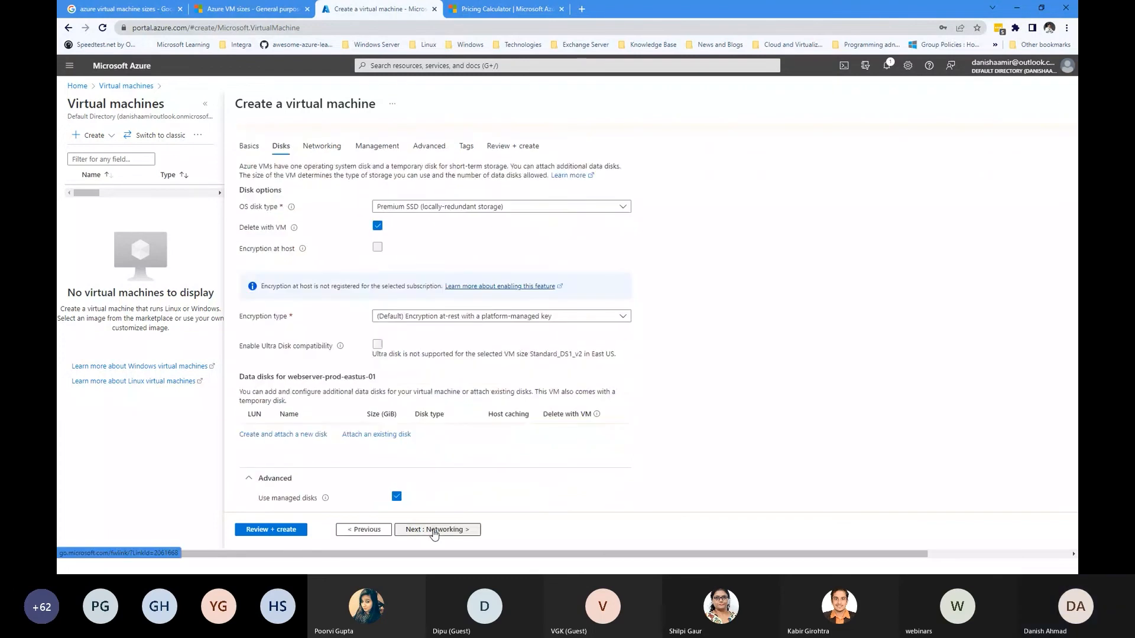
{"action": "scroll", "coordinate": [400, 421], "scroll_direction": "down", "scroll_amount": 2}
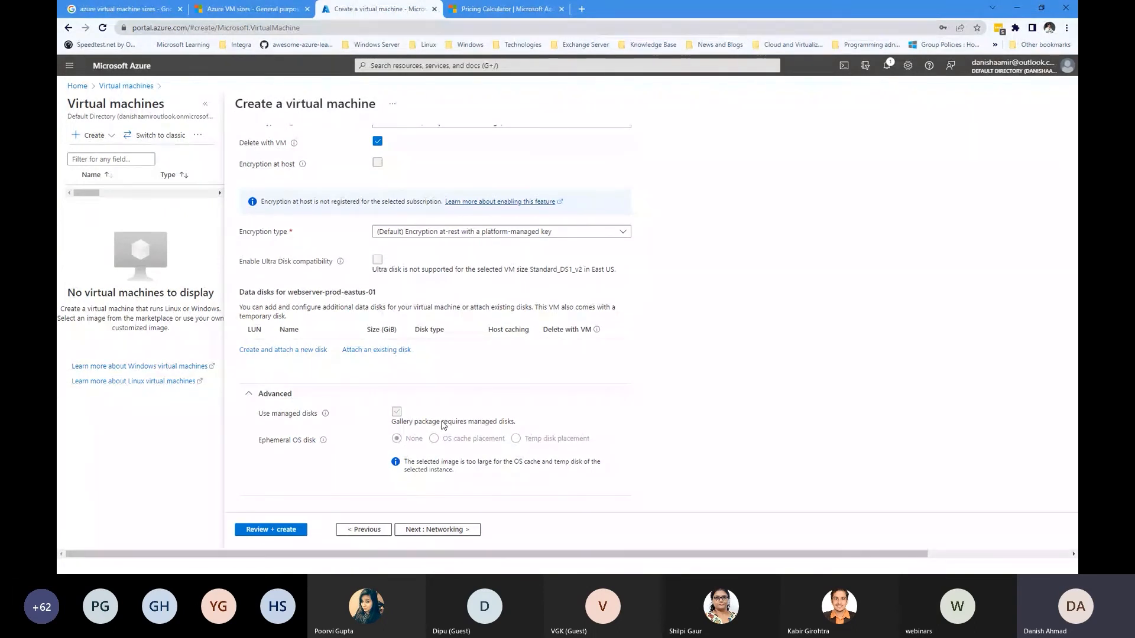
Switch to the Paint sketch and add the green label "Private Network" above the MyVnet rectangle
{"action": "left_click", "coordinate": [1011, 11]}
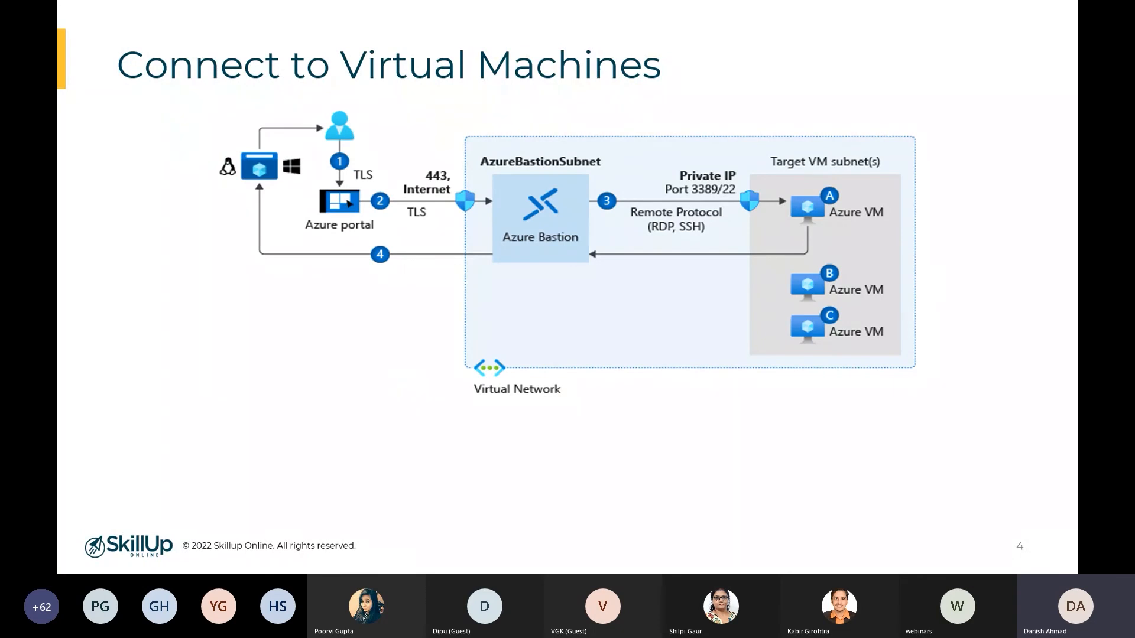
{"action": "key", "text": "alt+Tab"}
{"action": "scroll", "coordinate": [565, 459], "scroll_direction": "up", "scroll_amount": 5}
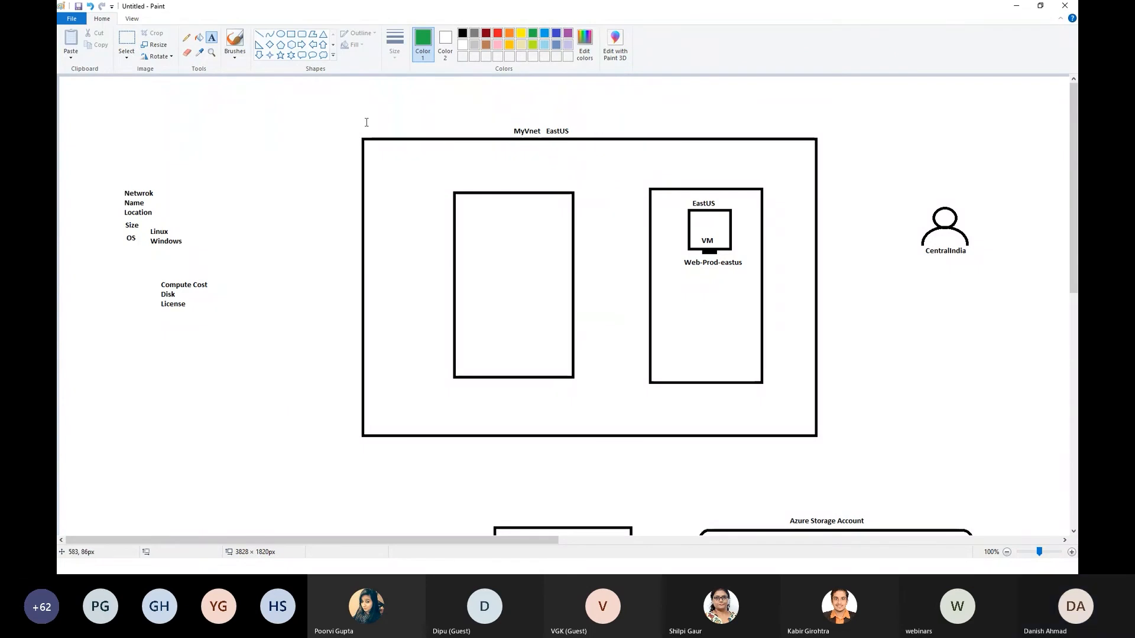
{"action": "left_click_drag", "start_coordinate": [349, 116], "coordinate": [827, 444]}
{"action": "left_click", "coordinate": [877, 422]}
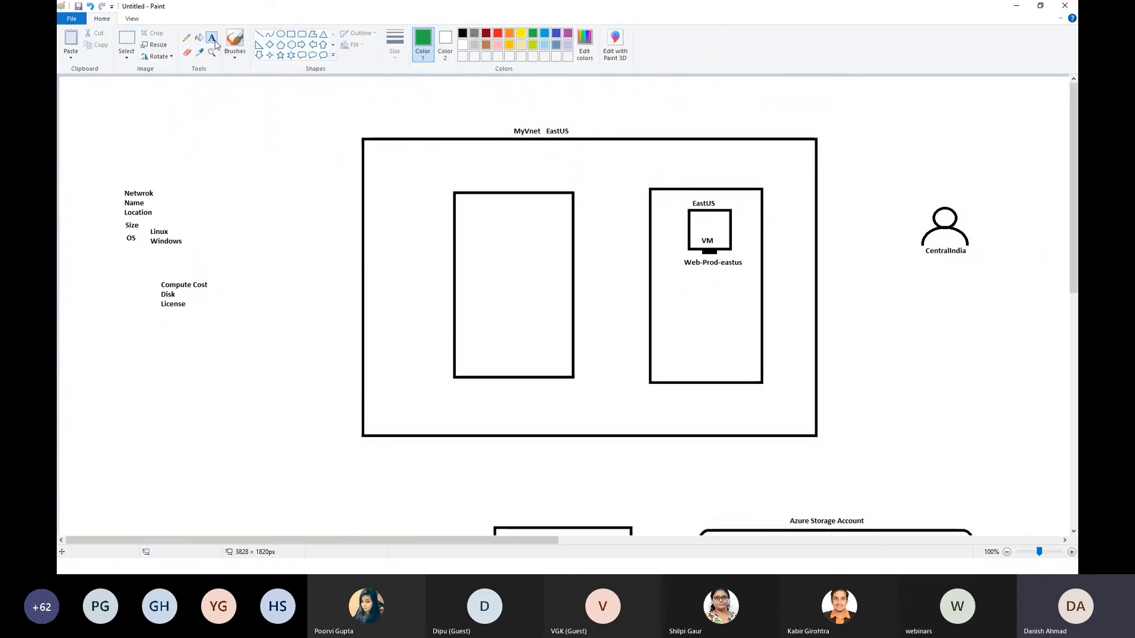
{"action": "left_click", "coordinate": [623, 126]}
{"action": "type", "text": "Pr"}
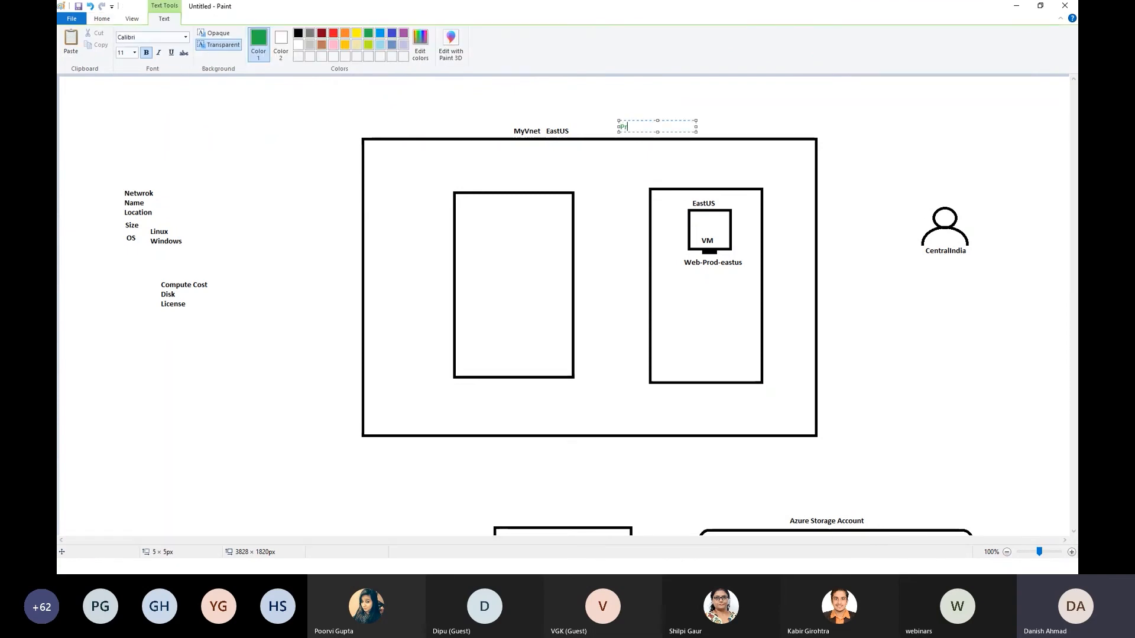
{"action": "type", "text": "ivate Network"}
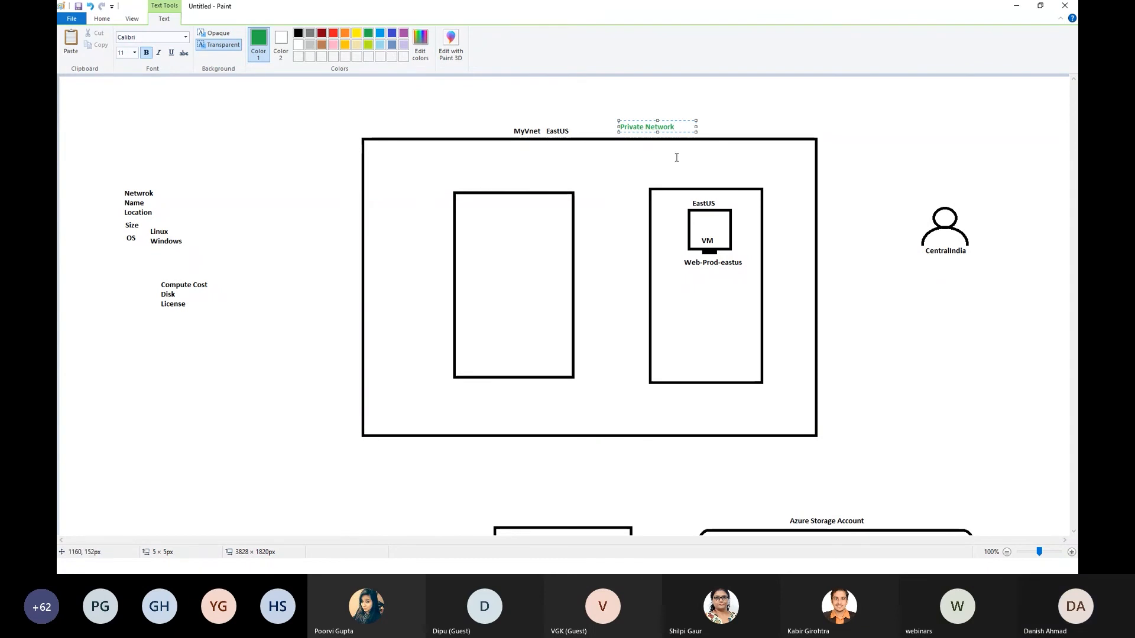
Enlarge the "Private Network" label to font size 16 and place it clear above the MyVnet rectangle
{"action": "left_click_drag", "start_coordinate": [689, 127], "coordinate": [608, 127]}
{"action": "key", "text": "ctrl+shift+period"}
{"action": "key", "text": "ctrl+shift+period"}
{"action": "key", "text": "ctrl+shift+period"}
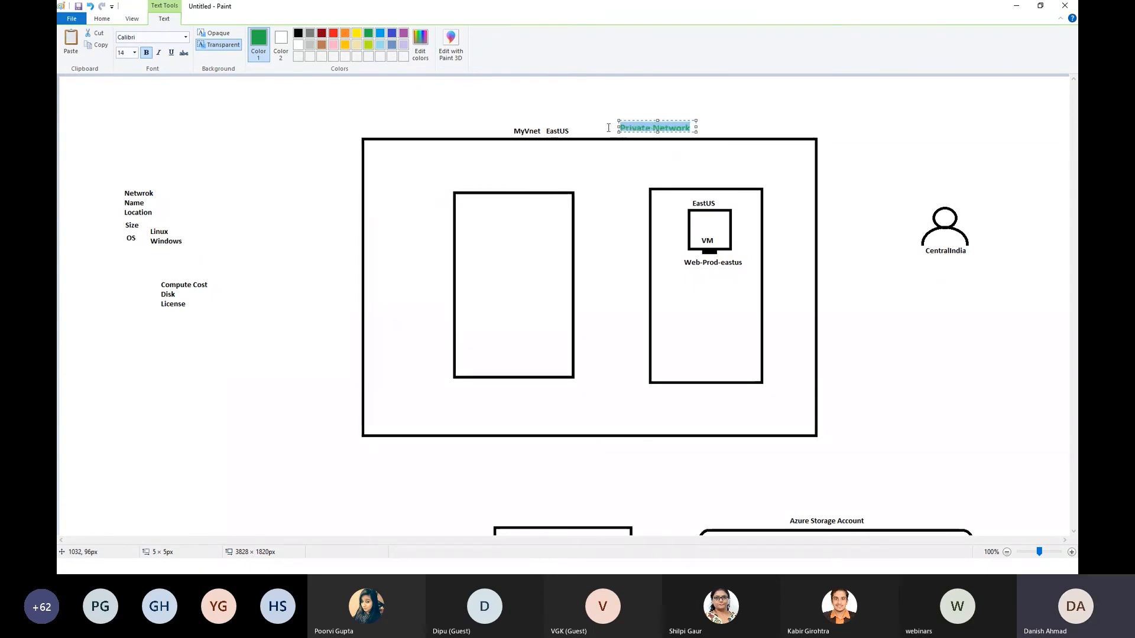
{"action": "left_click_drag", "start_coordinate": [697, 121], "coordinate": [761, 100]}
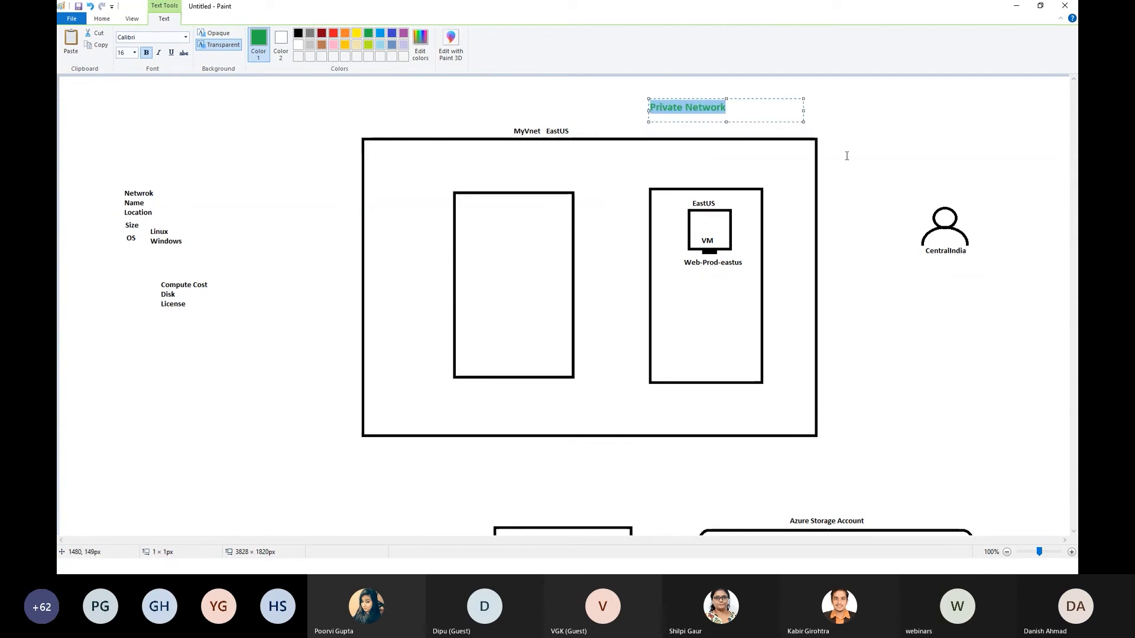
{"action": "left_click", "coordinate": [846, 155]}
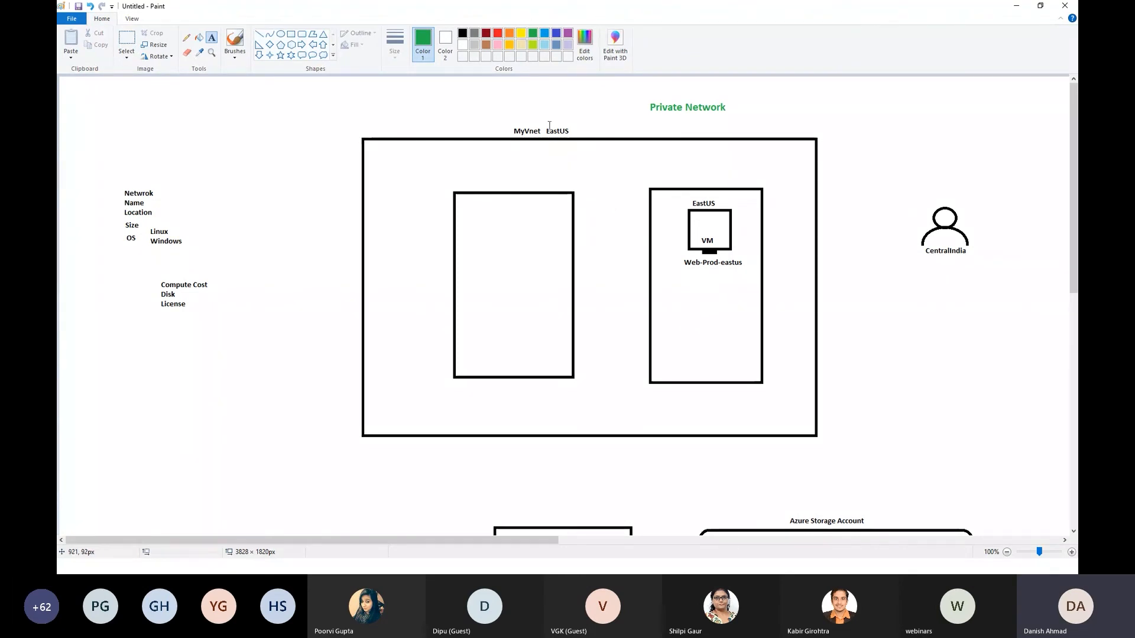
Draw a green arrow about 145 × 35 px from the CentralIndia user towards the MyVnet rectangle
{"action": "left_click", "coordinate": [312, 45]}
{"action": "left_click_drag", "start_coordinate": [907, 223], "coordinate": [828, 240]}
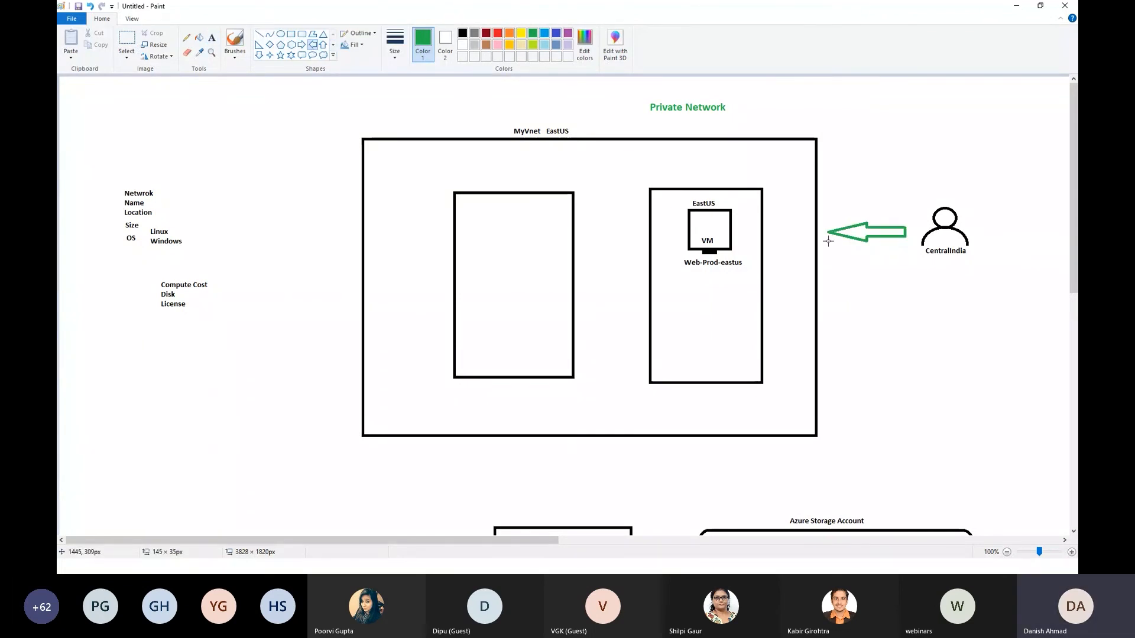
{"action": "left_click", "coordinate": [259, 34]}
{"action": "left_click_drag", "start_coordinate": [839, 200], "coordinate": [896, 258]}
{"action": "left_click_drag", "start_coordinate": [899, 189], "coordinate": [885, 212]}
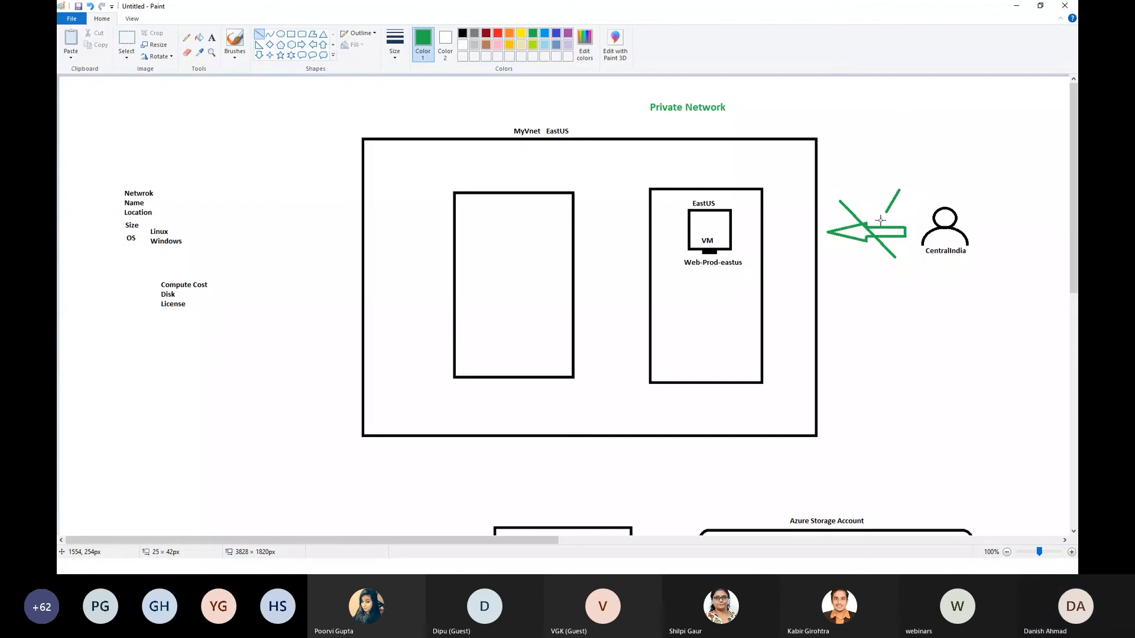
{"action": "key", "text": "ctrl+z"}
{"action": "key", "text": "ctrl+z"}
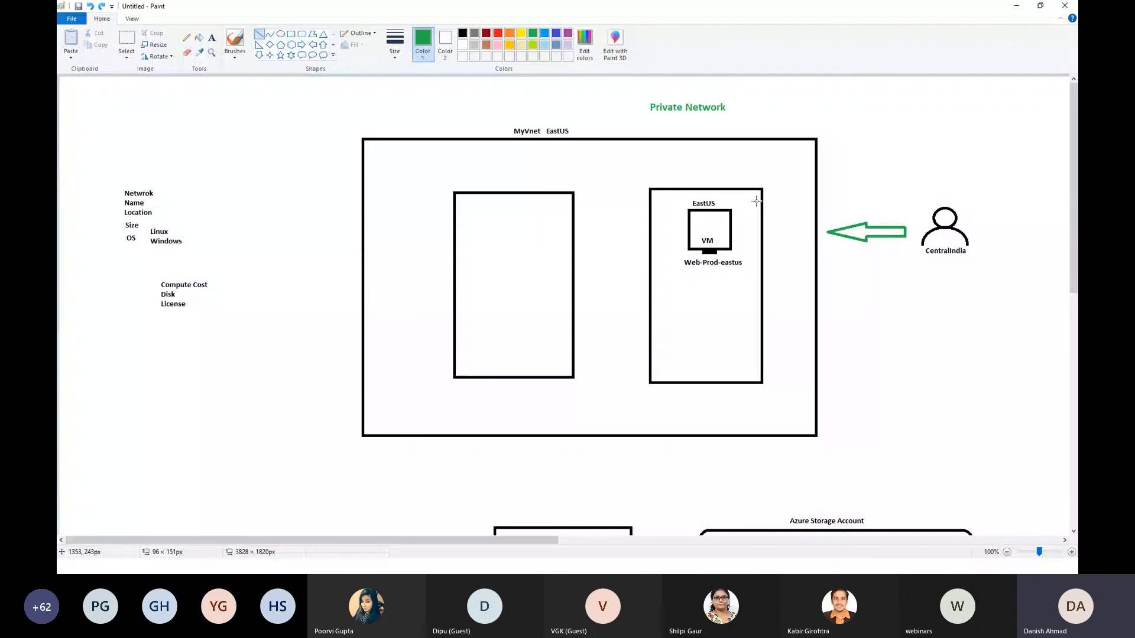
Label the green arrow with "RDP" and "SSH" on two lines and position the text just above it
{"action": "left_click", "coordinate": [212, 37]}
{"action": "left_click", "coordinate": [854, 207]}
{"action": "type", "text": "RDP"}
{"action": "key", "text": "Return"}
{"action": "type", "text": "SSH"}
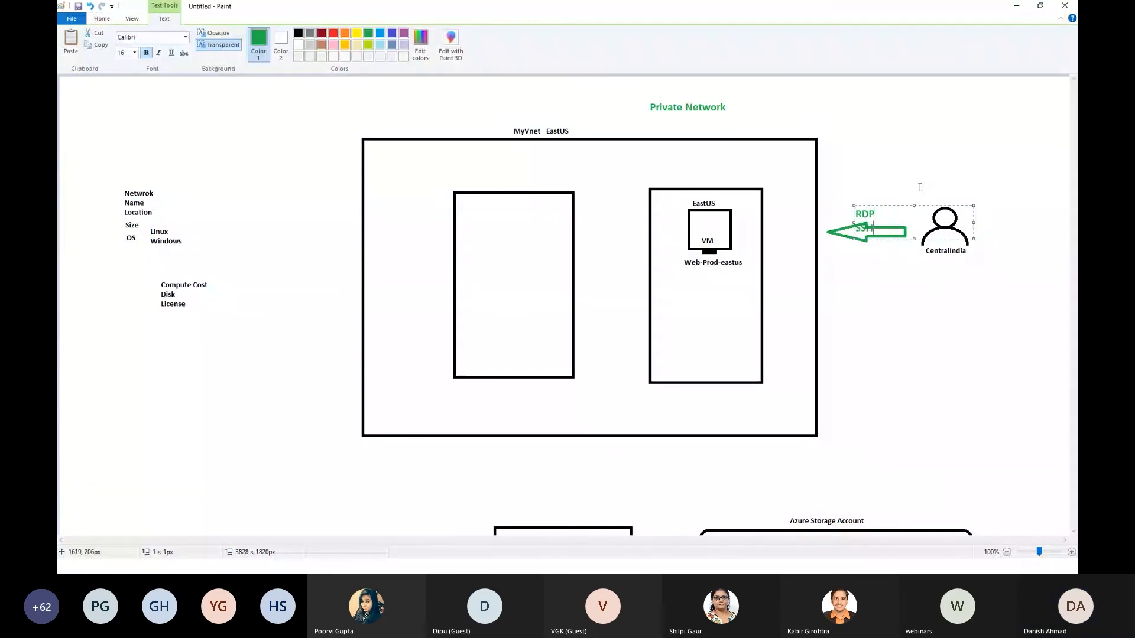
{"action": "left_click_drag", "start_coordinate": [898, 205], "coordinate": [912, 187]}
{"action": "left_click", "coordinate": [886, 284]}
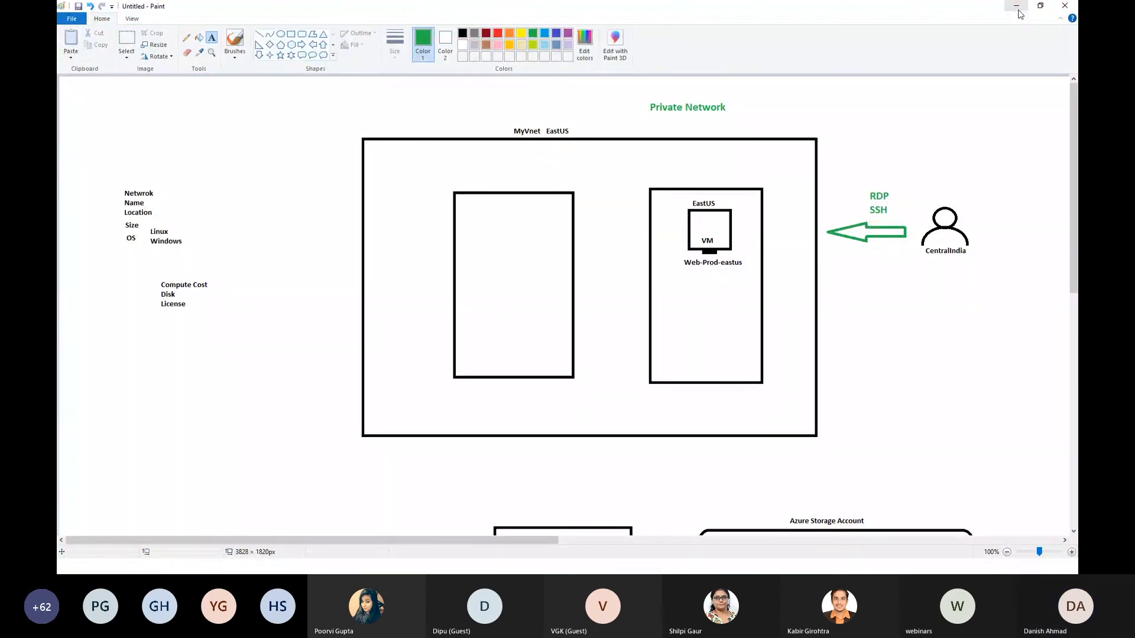
Switch to the Connect to Virtual Machines slide, tick AzureBastionSubnet in red and underline Azure Bastion
{"action": "left_click", "coordinate": [1016, 7]}
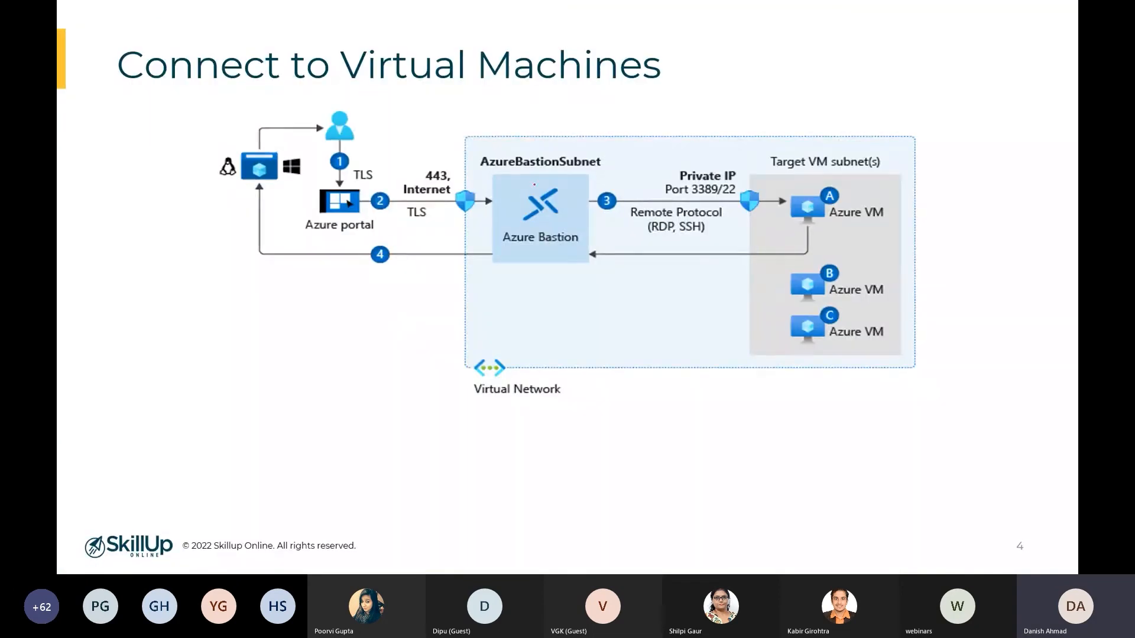
{"action": "left_click_drag", "start_coordinate": [473, 154], "coordinate": [500, 142]}
{"action": "left_click_drag", "start_coordinate": [506, 246], "coordinate": [578, 245]}
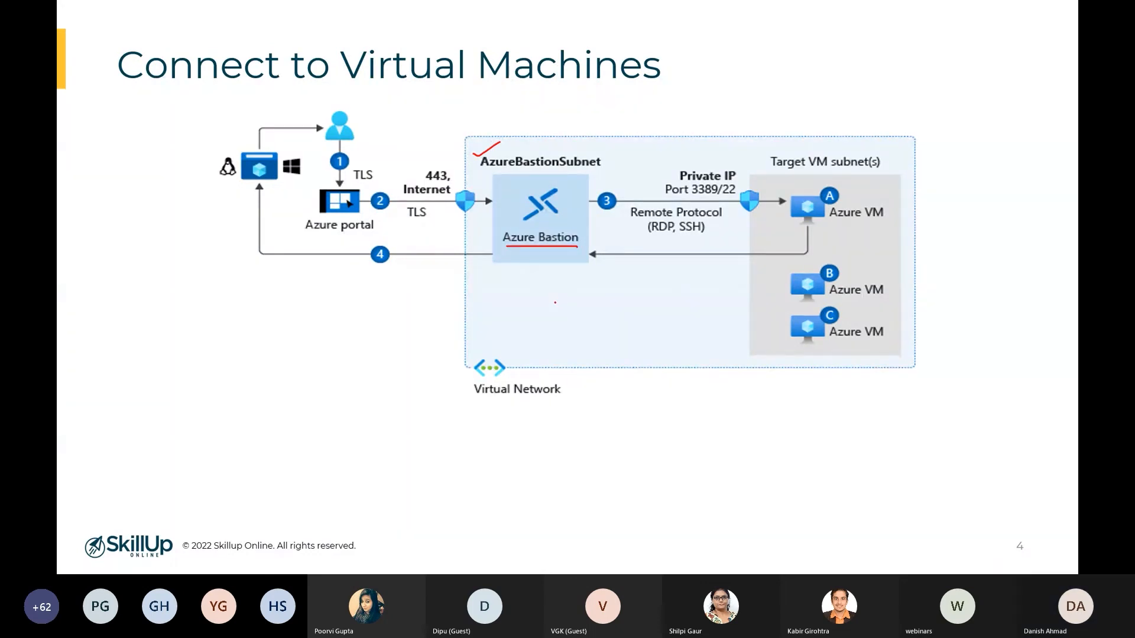
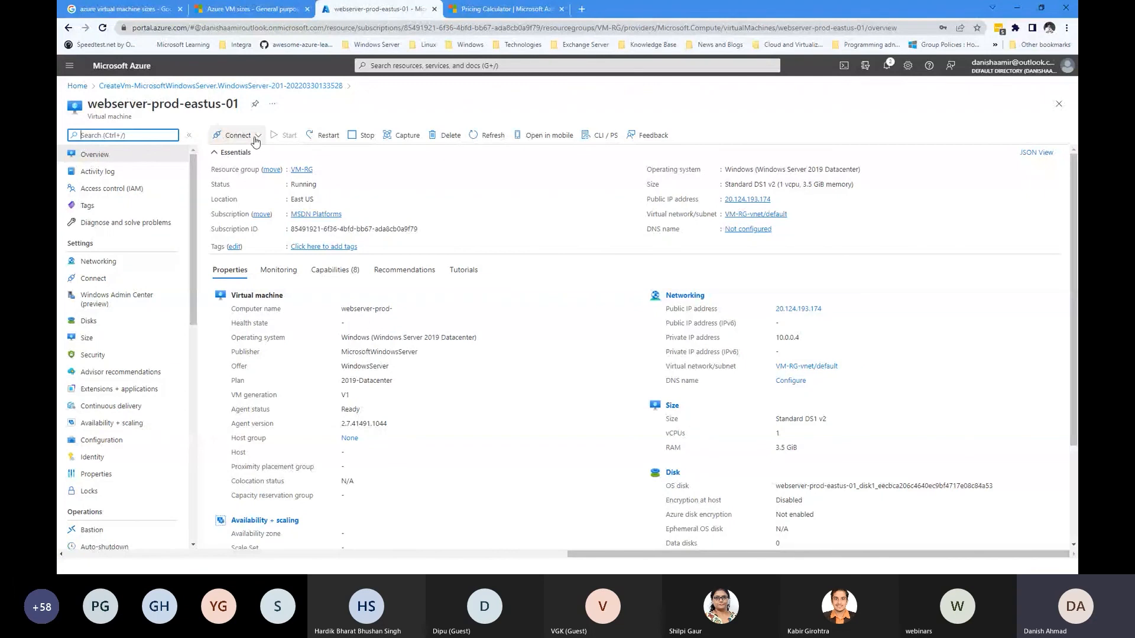
Choose Bastion as the connection method for webserver-prod-eastus-01, review its proposed settings and deploy it
{"action": "left_click", "coordinate": [256, 138]}
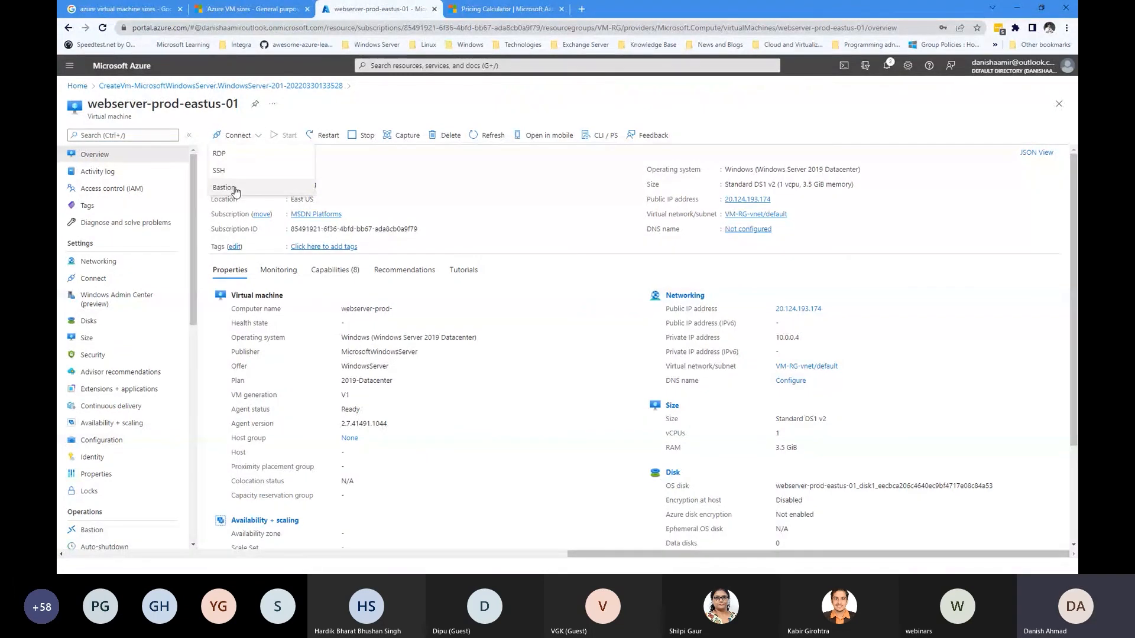
{"action": "left_click", "coordinate": [235, 189]}
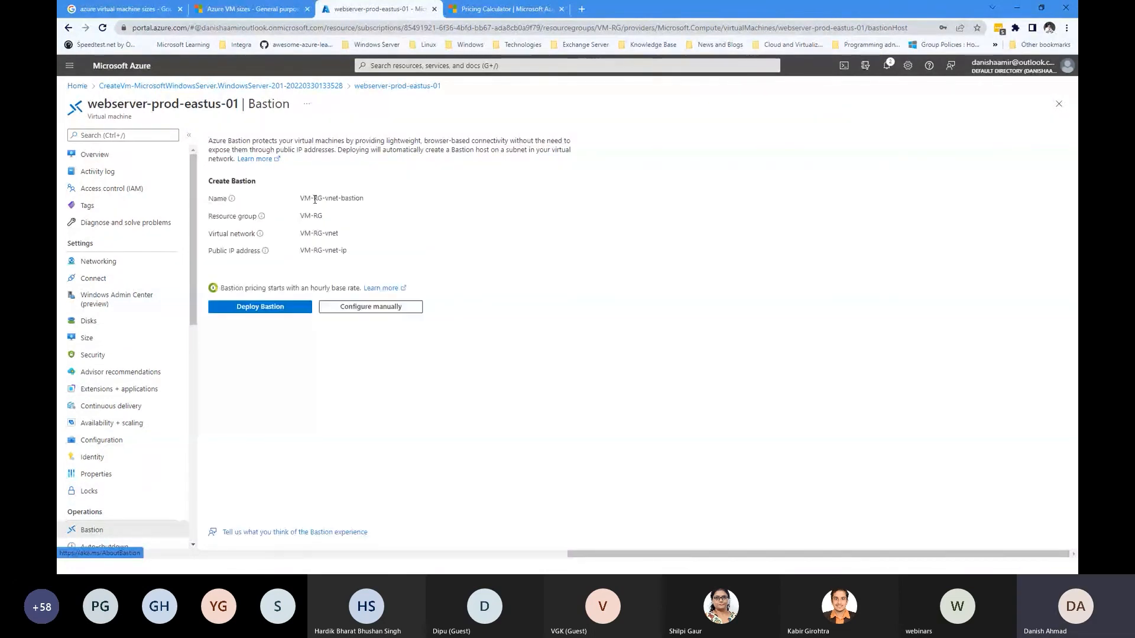
{"action": "left_click_drag", "start_coordinate": [300, 250], "coordinate": [347, 250]}
{"action": "left_click", "coordinate": [284, 364]}
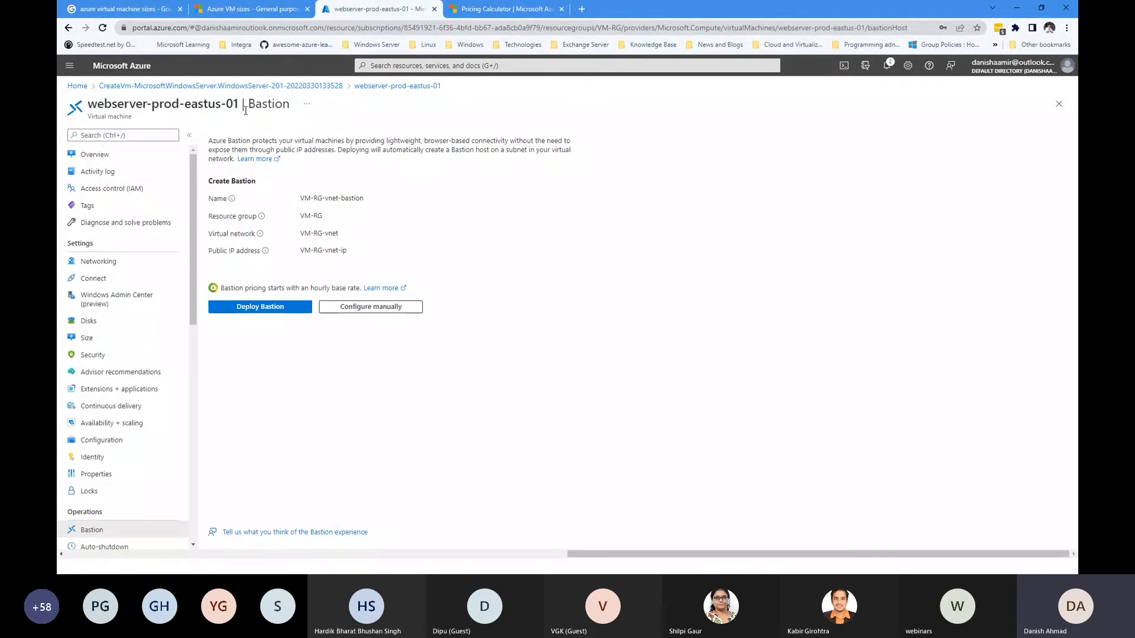
{"action": "left_click", "coordinate": [257, 314]}
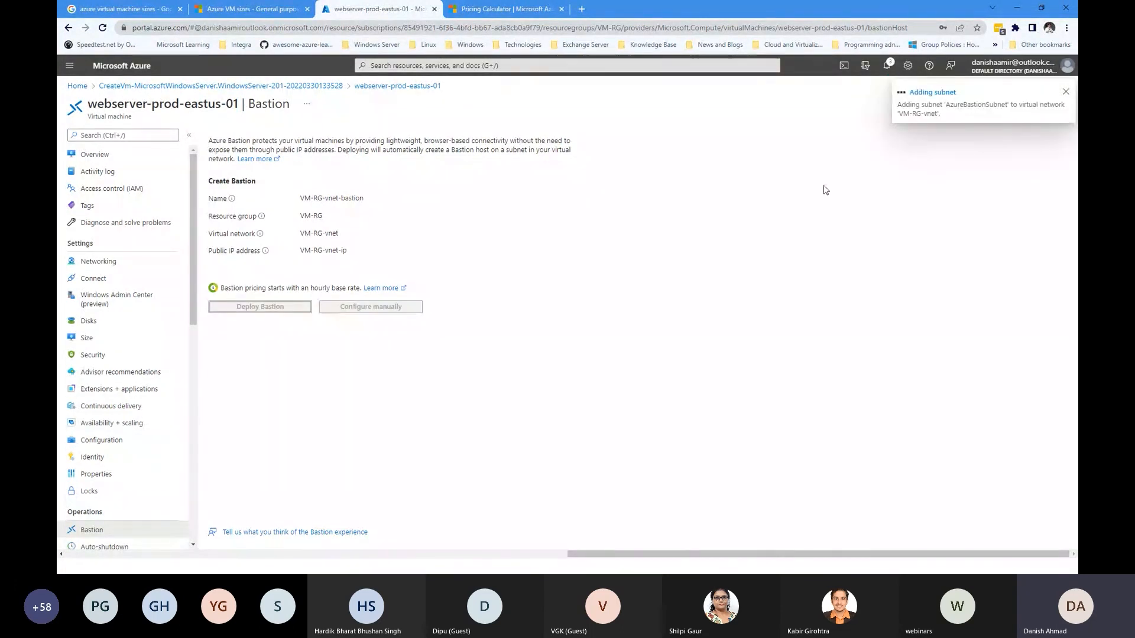
Search the portal for "scale", open Virtual machine scale sets and start creating a new scale set
{"action": "left_click", "coordinate": [390, 65]}
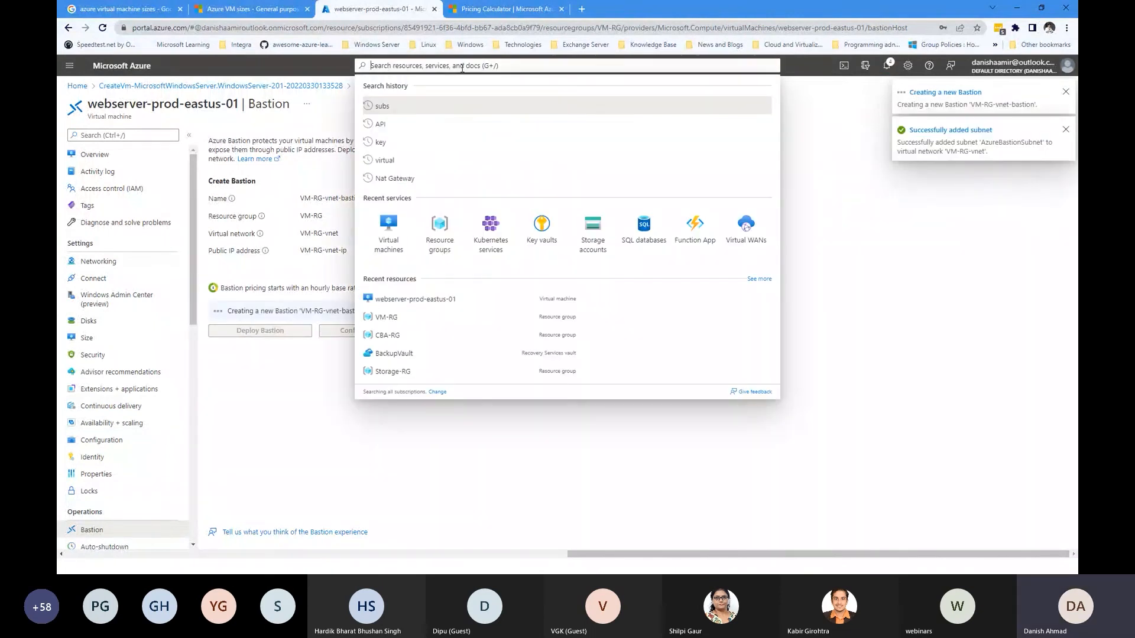
{"action": "type", "text": "sca"}
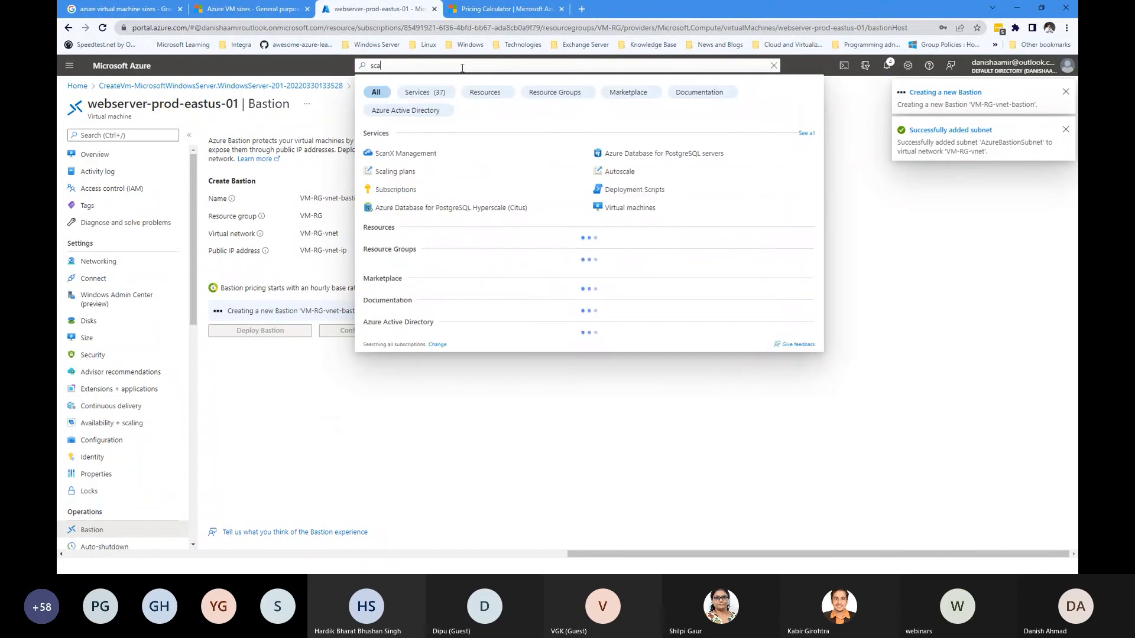
{"action": "type", "text": "le"}
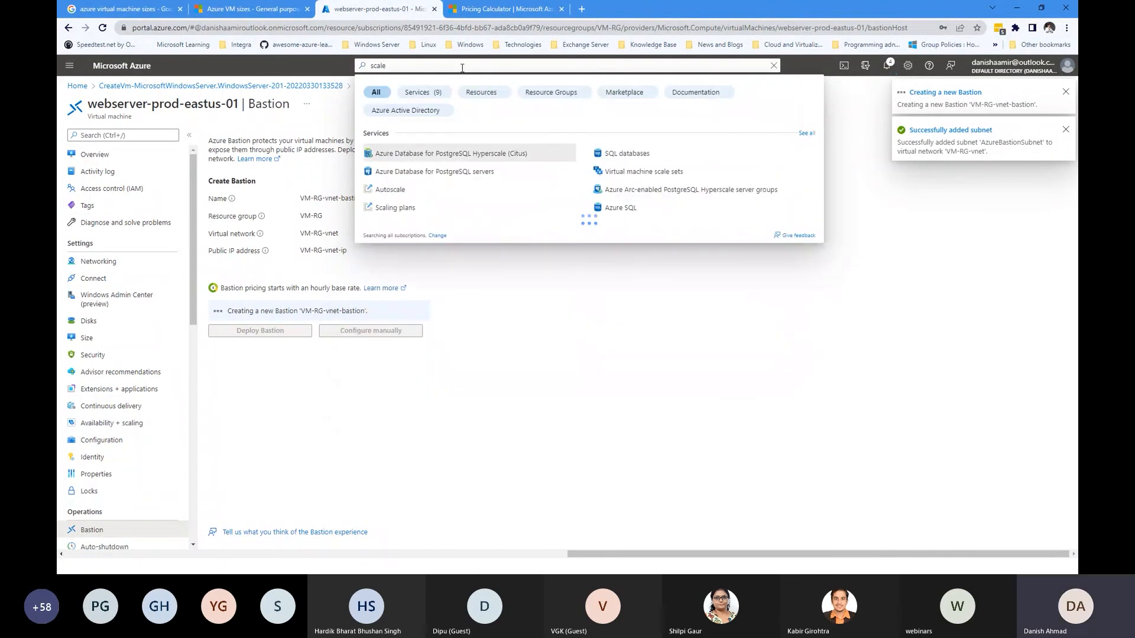
{"action": "left_click", "coordinate": [644, 175]}
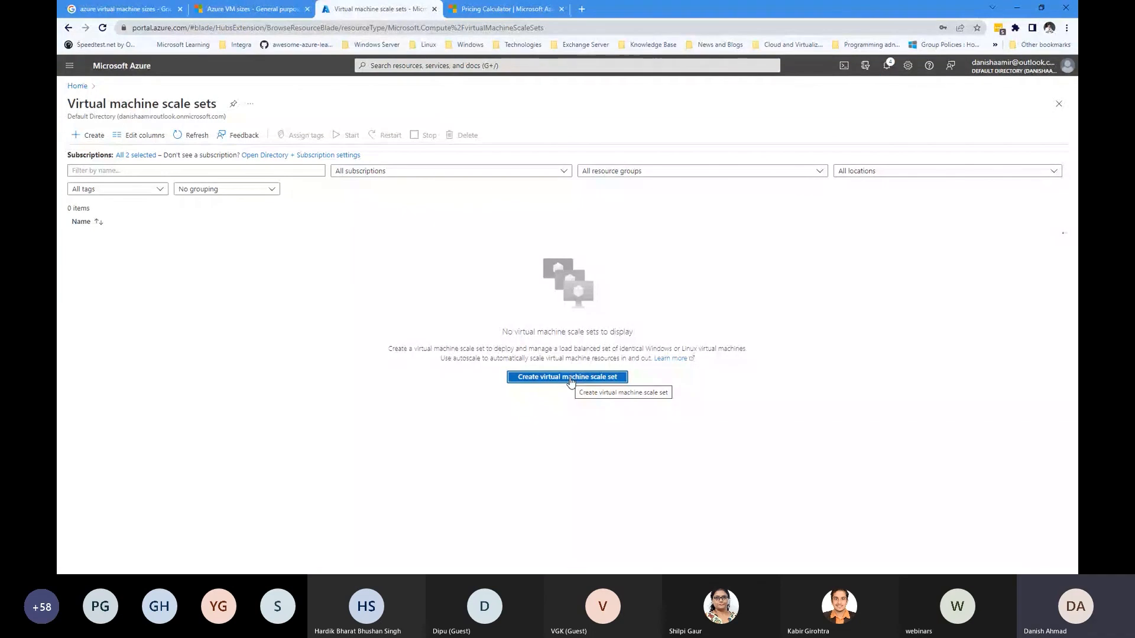
{"action": "left_click", "coordinate": [569, 378]}
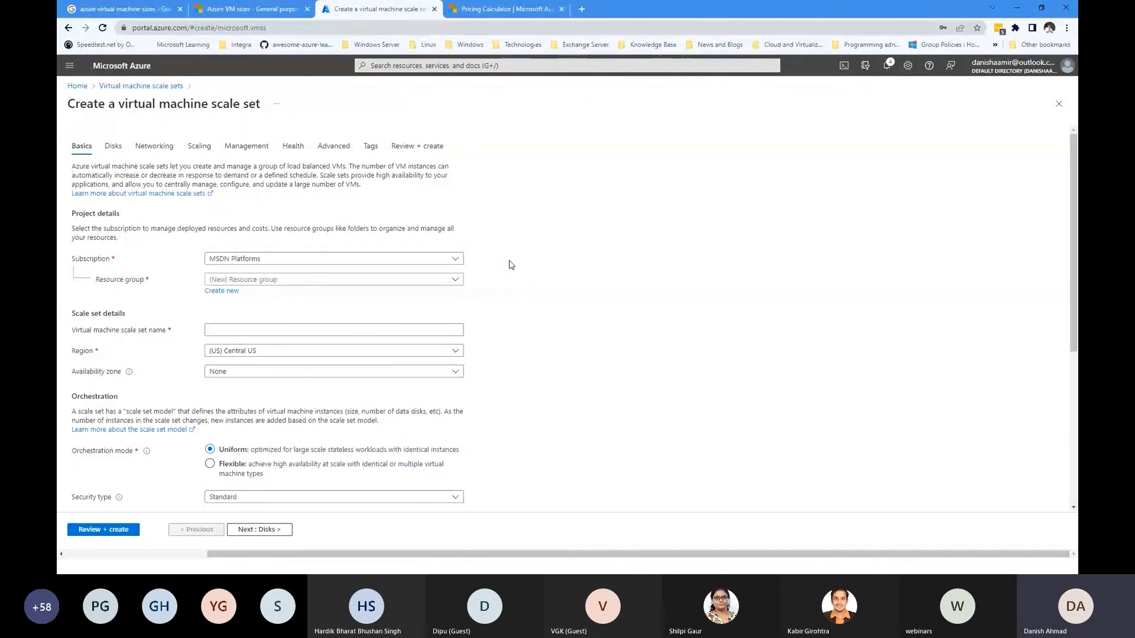
Assign the scale set to resource group VM-RG and name it websserver-scaleset-eastus-01
{"action": "left_click", "coordinate": [443, 281]}
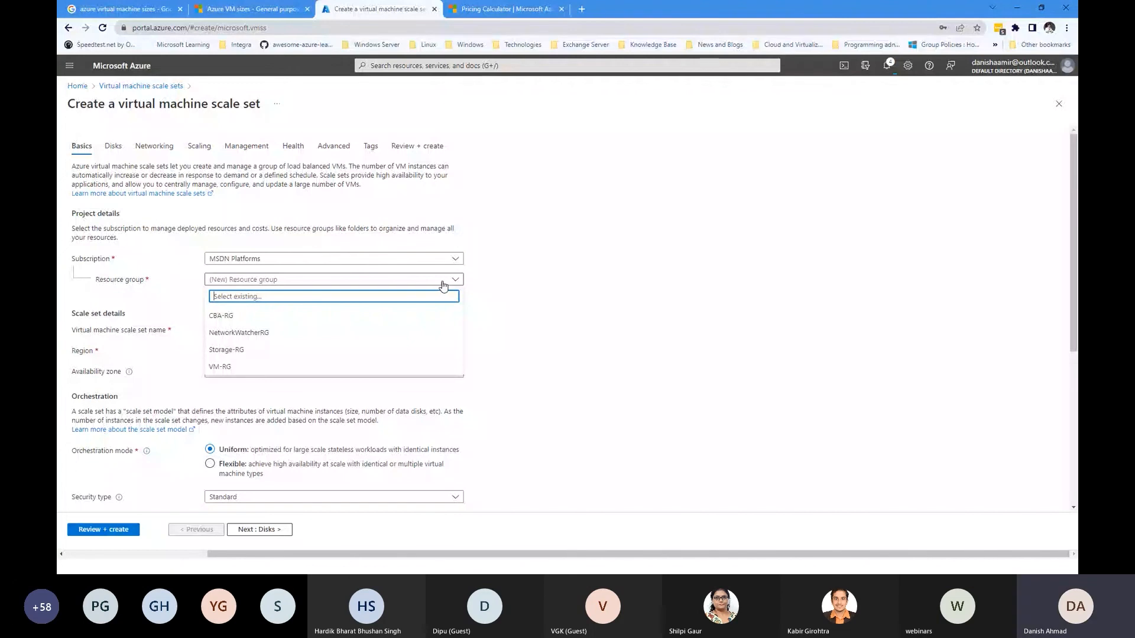
{"action": "left_click", "coordinate": [239, 371]}
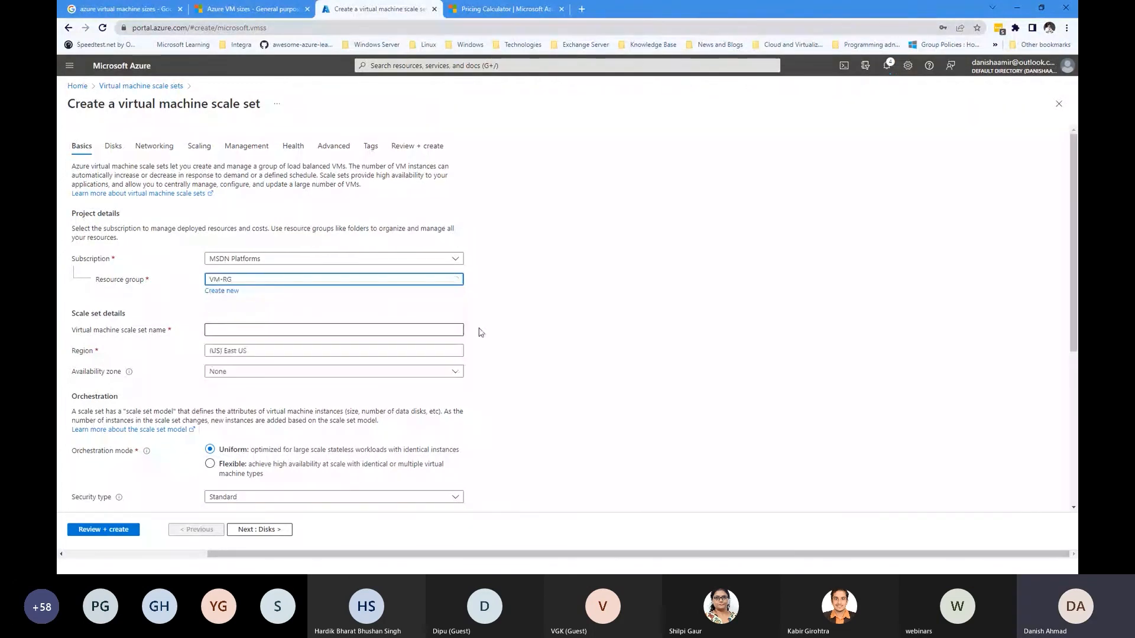
{"action": "scroll", "coordinate": [485, 328], "scroll_direction": "down", "scroll_amount": 2}
{"action": "left_click", "coordinate": [263, 223]}
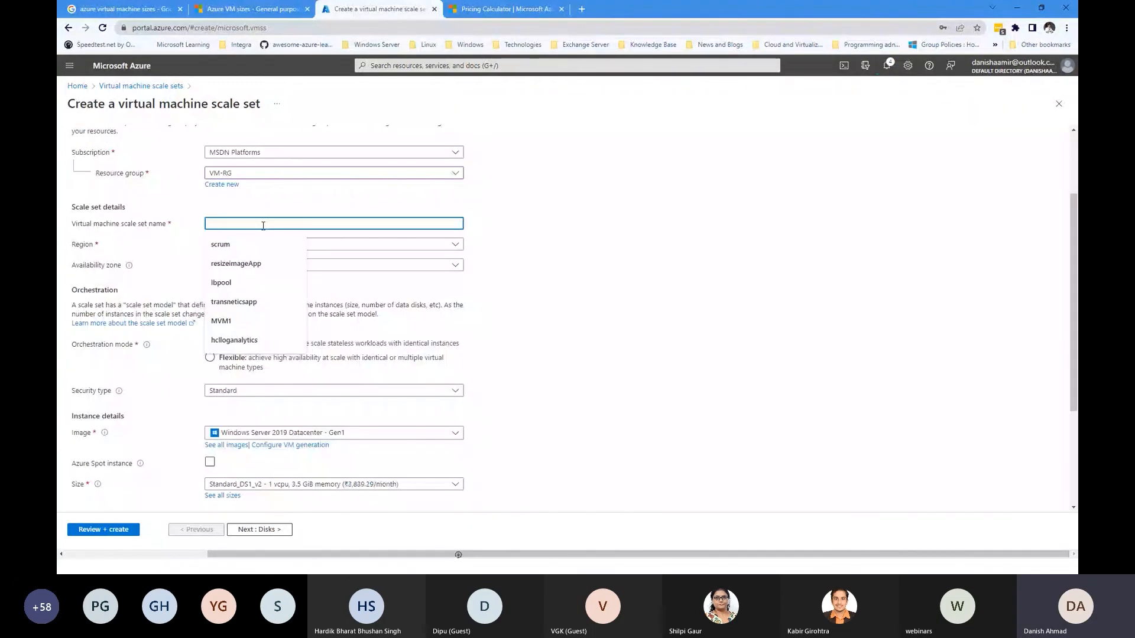
{"action": "type", "text": "websserver"}
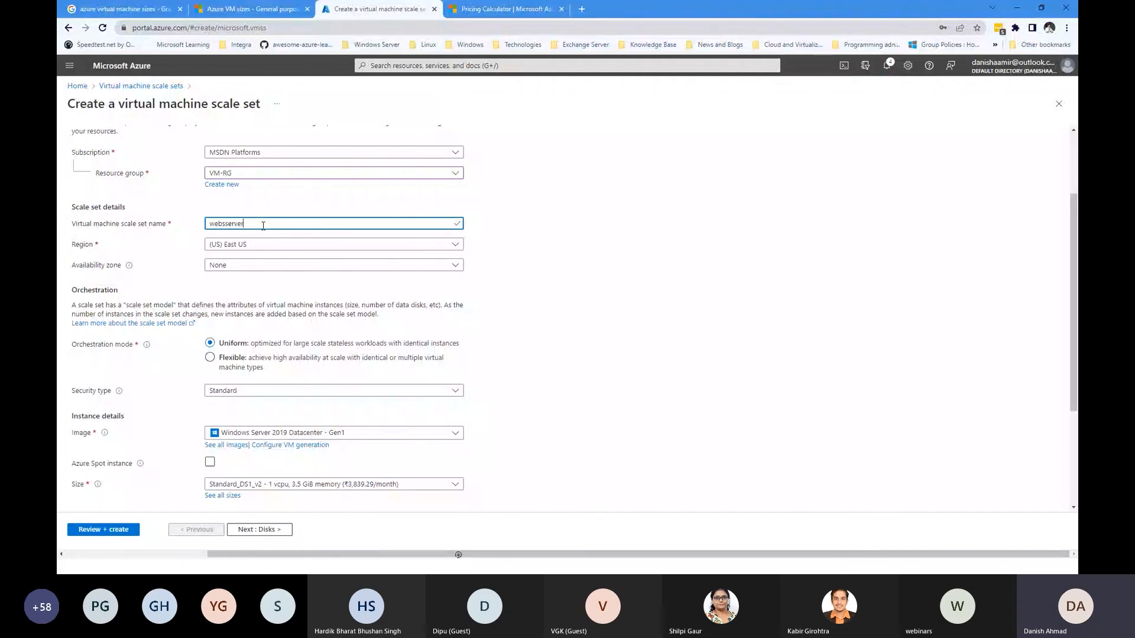
{"action": "type", "text": "-scaleset-eastus-0"}
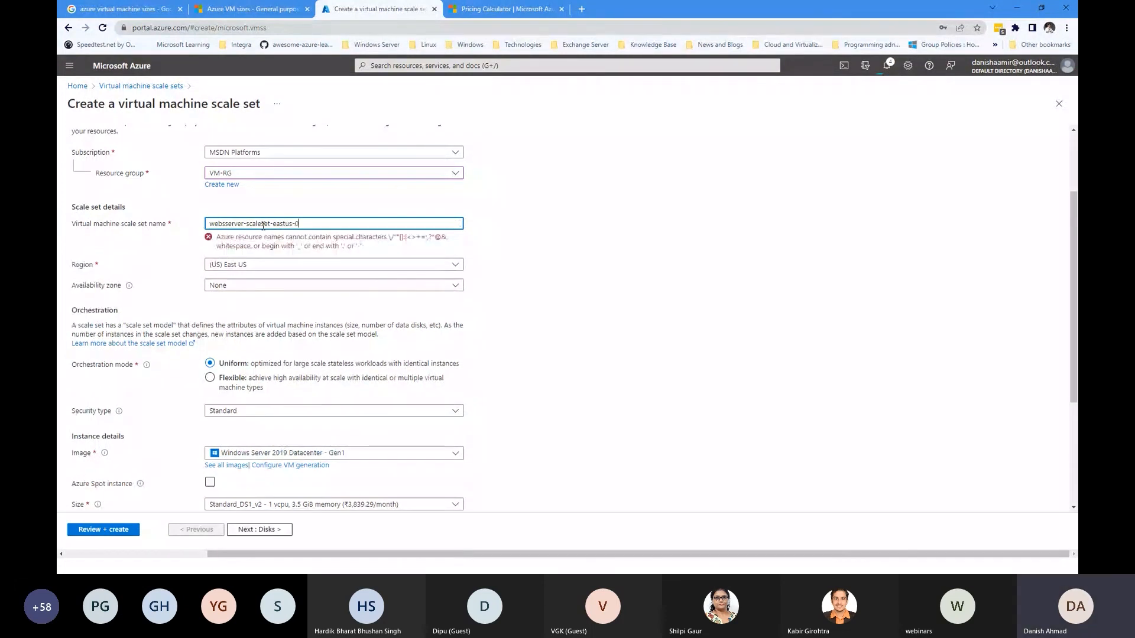
{"action": "type", "text": "1"}
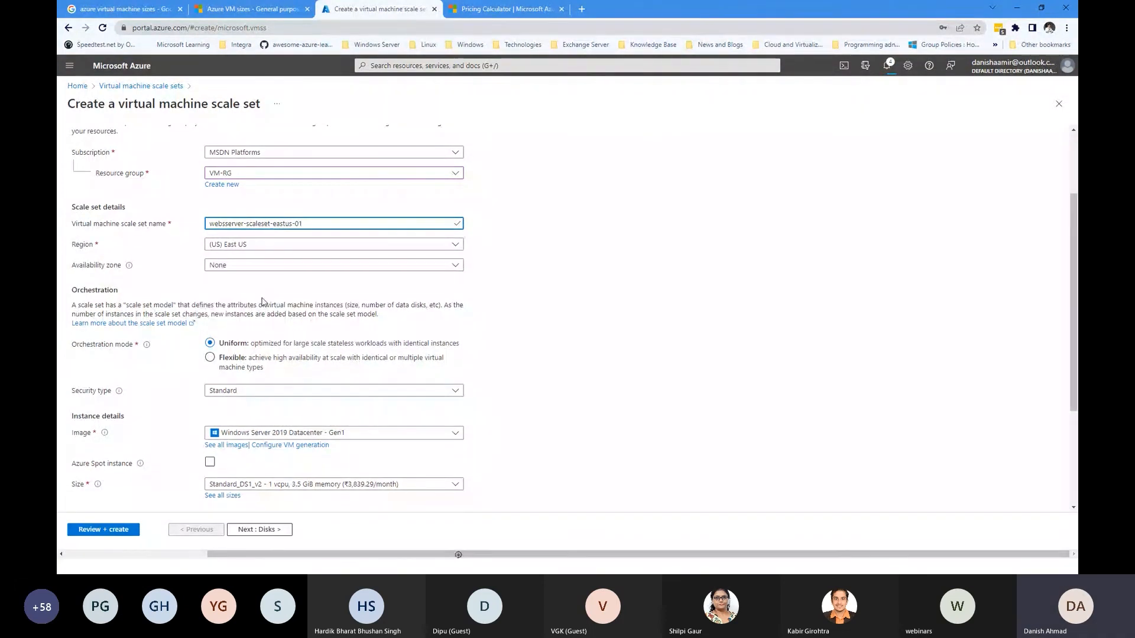
Examine the scale set's orchestration mode, security type and instance details, highlighting the Orchestration heading
{"action": "scroll", "coordinate": [307, 396], "scroll_direction": "down", "scroll_amount": 2}
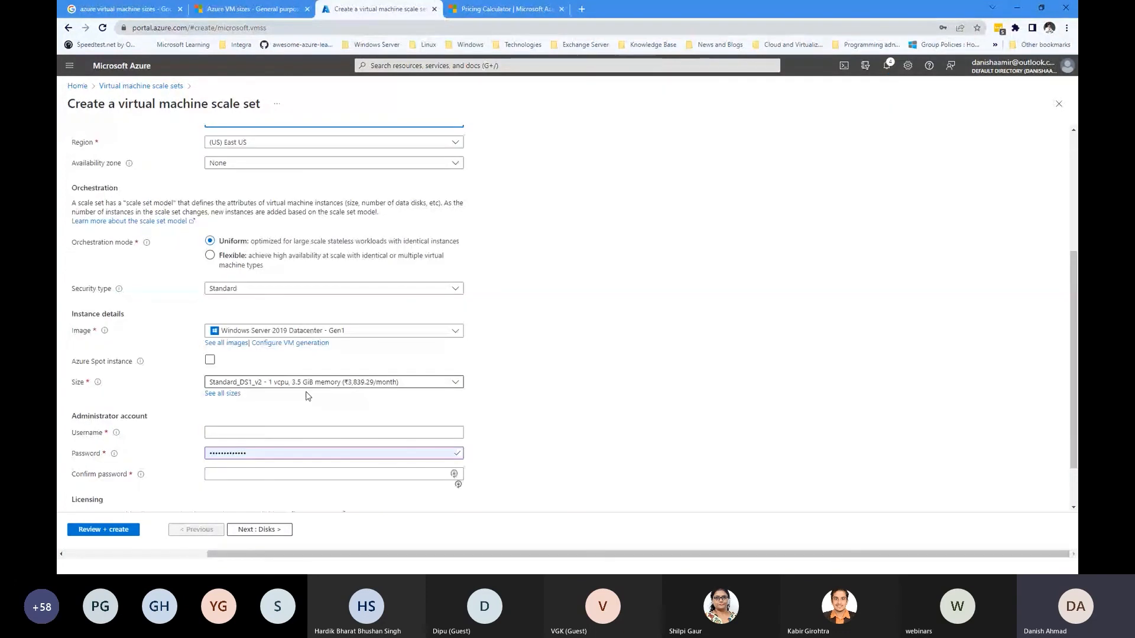
{"action": "double_click", "coordinate": [94, 186]}
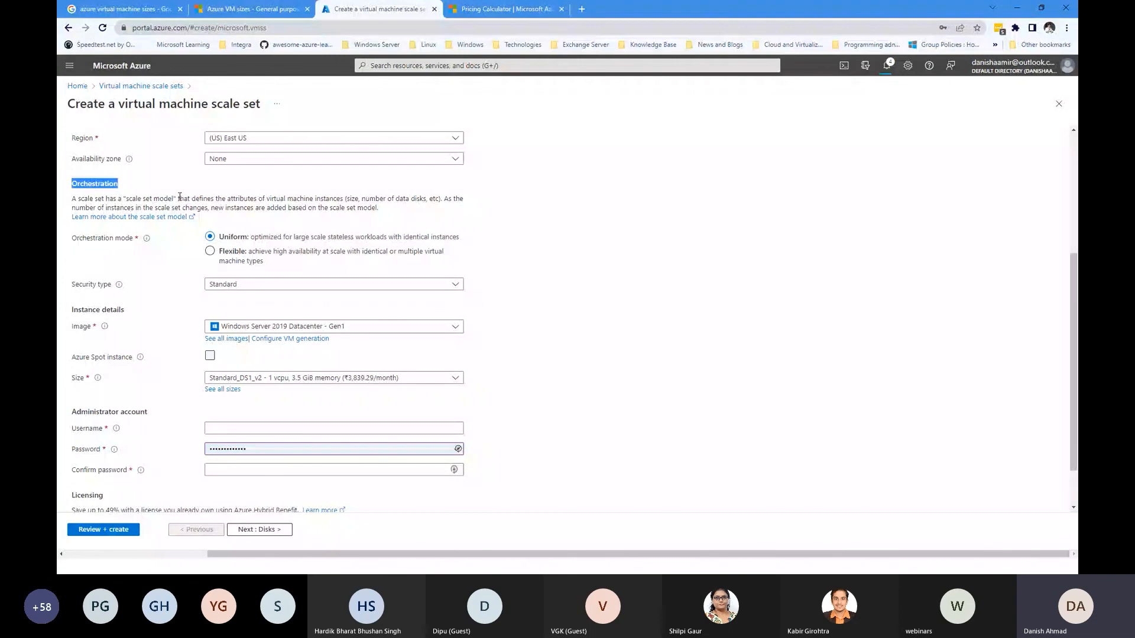
{"action": "scroll", "coordinate": [277, 320], "scroll_direction": "up", "scroll_amount": 1}
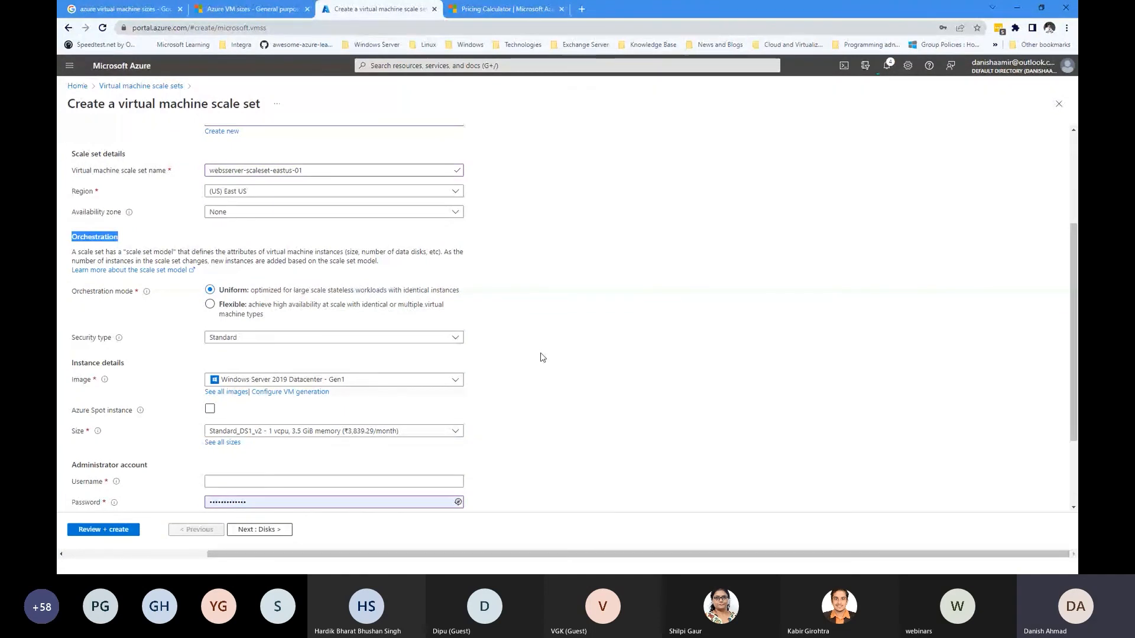
{"action": "scroll", "coordinate": [120, 323], "scroll_direction": "down", "scroll_amount": 1}
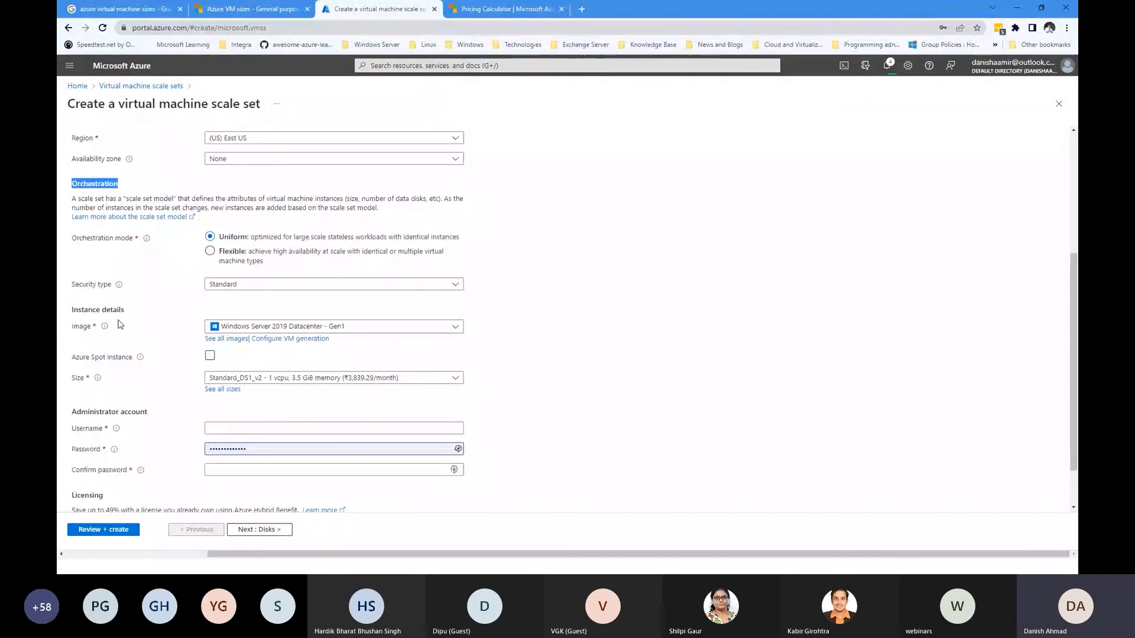
{"action": "scroll", "coordinate": [116, 284], "scroll_direction": "down", "scroll_amount": 1}
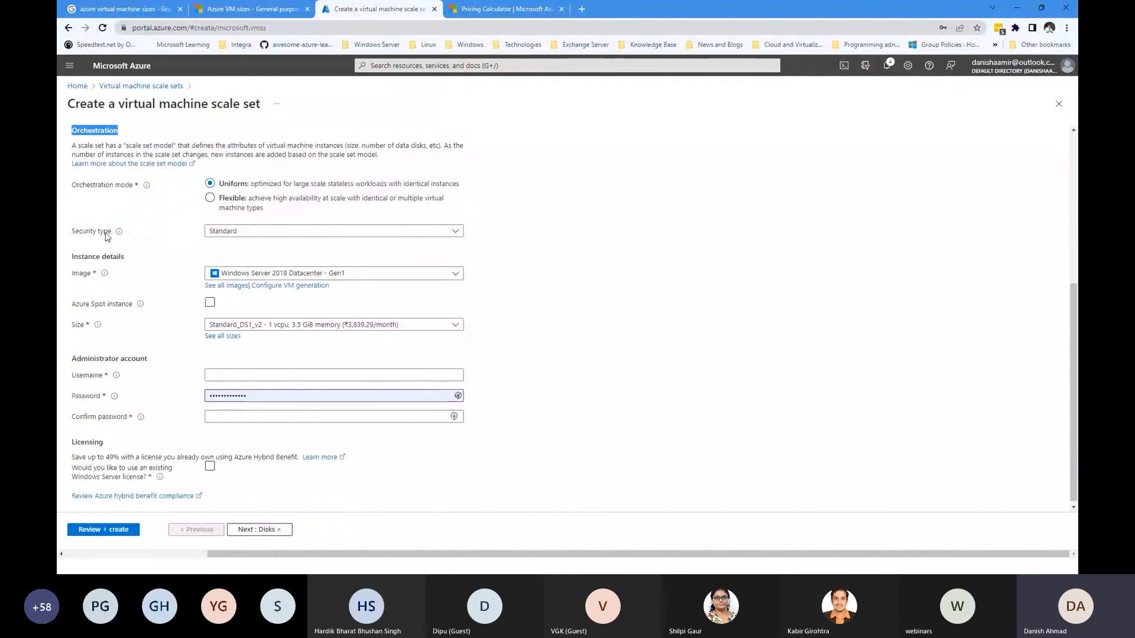
{"action": "left_click", "coordinate": [277, 235]}
{"action": "left_click", "coordinate": [277, 234]}
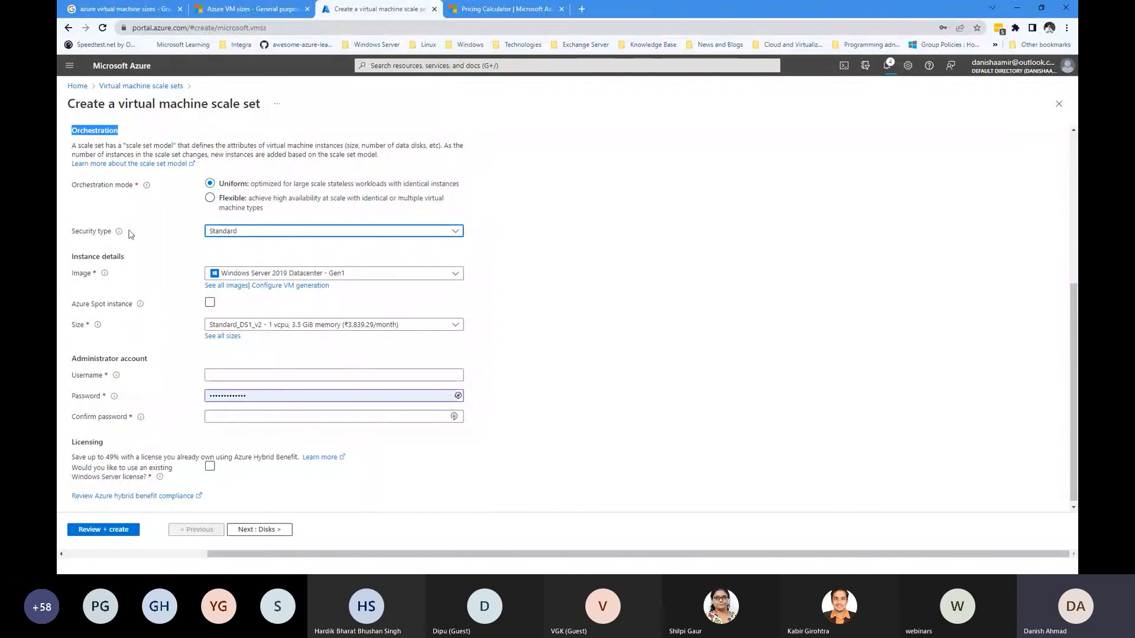
{"action": "scroll", "coordinate": [109, 324], "scroll_direction": "down", "scroll_amount": 1}
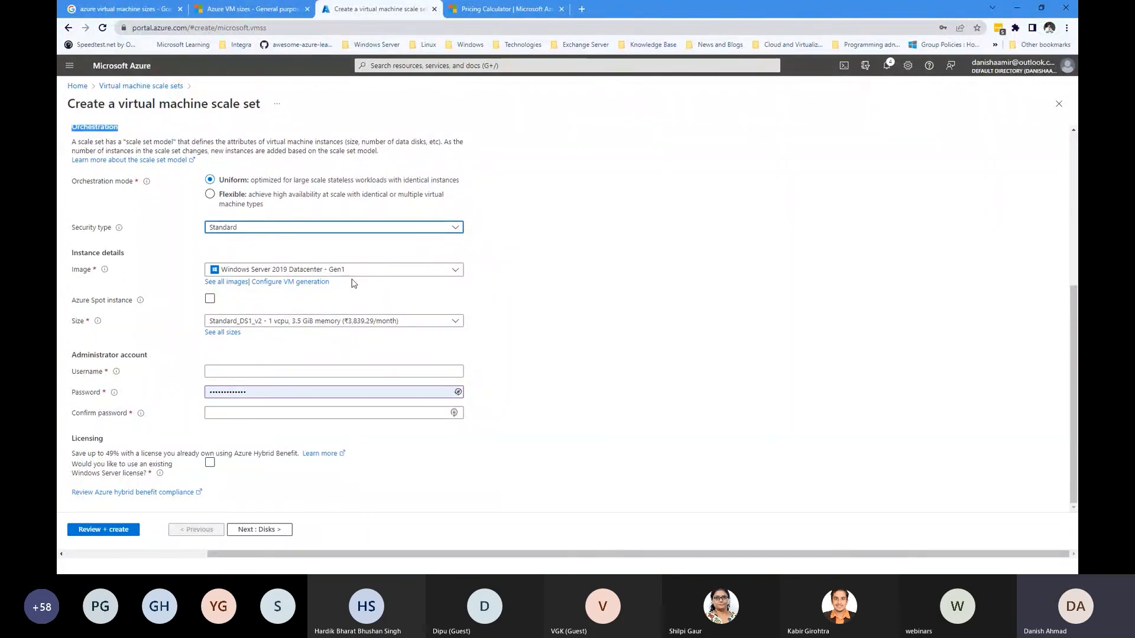
Set the administrator username to adminuser, fill in the confirm password field with the saved password, and advance past Disks to Networking
{"action": "left_click", "coordinate": [342, 371]}
{"action": "type", "text": "adminuser"}
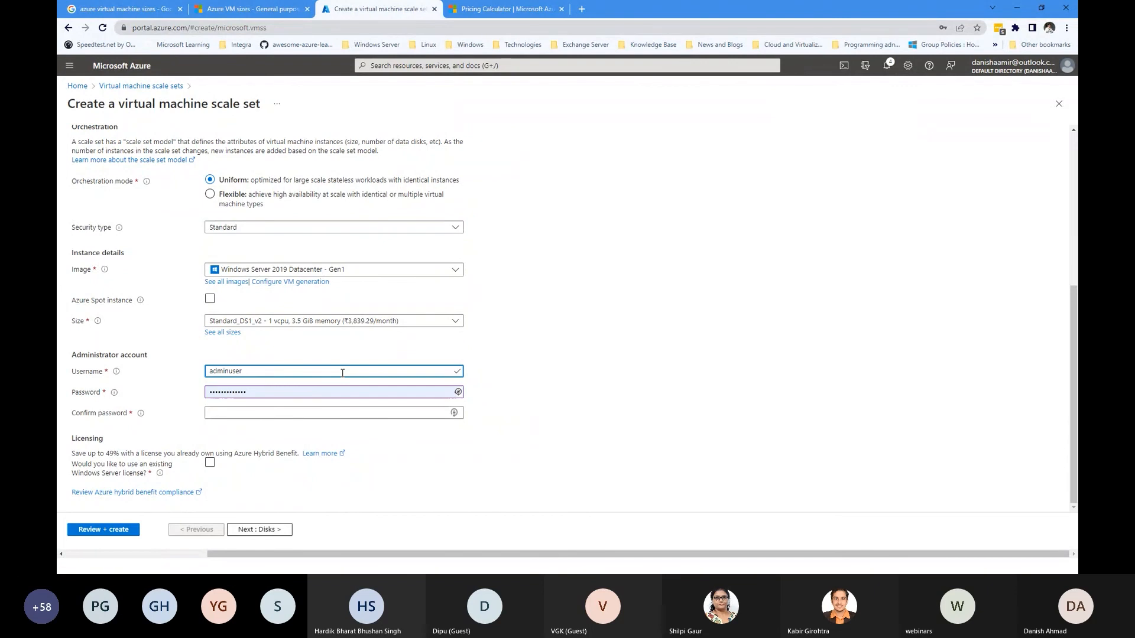
{"action": "left_click", "coordinate": [331, 412]}
{"action": "left_click", "coordinate": [263, 306]}
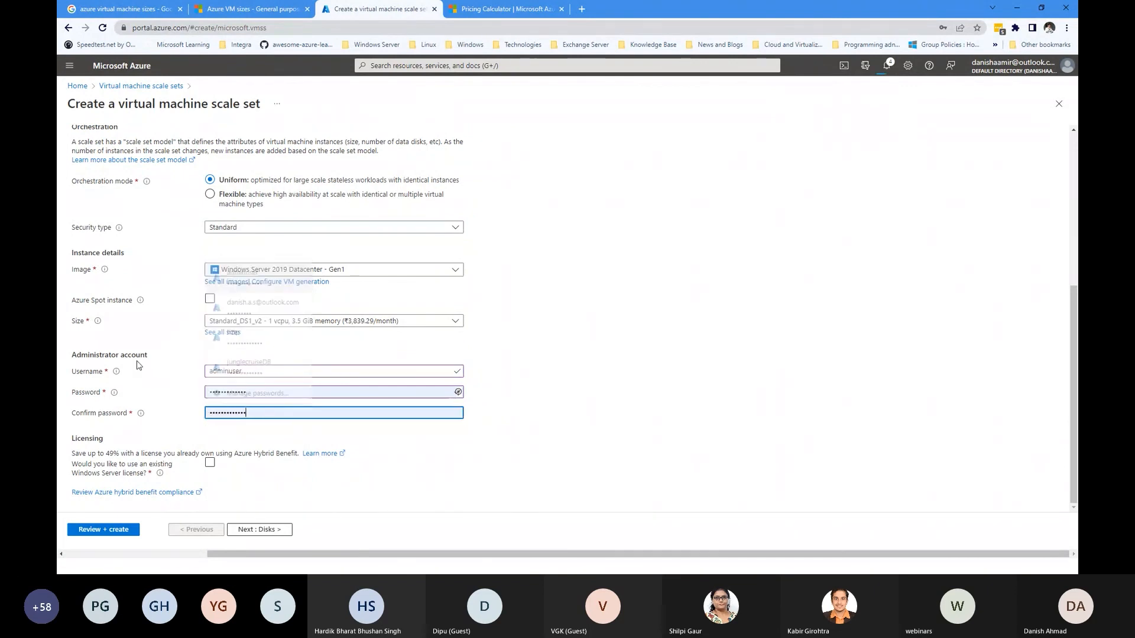
{"action": "left_click", "coordinate": [267, 532]}
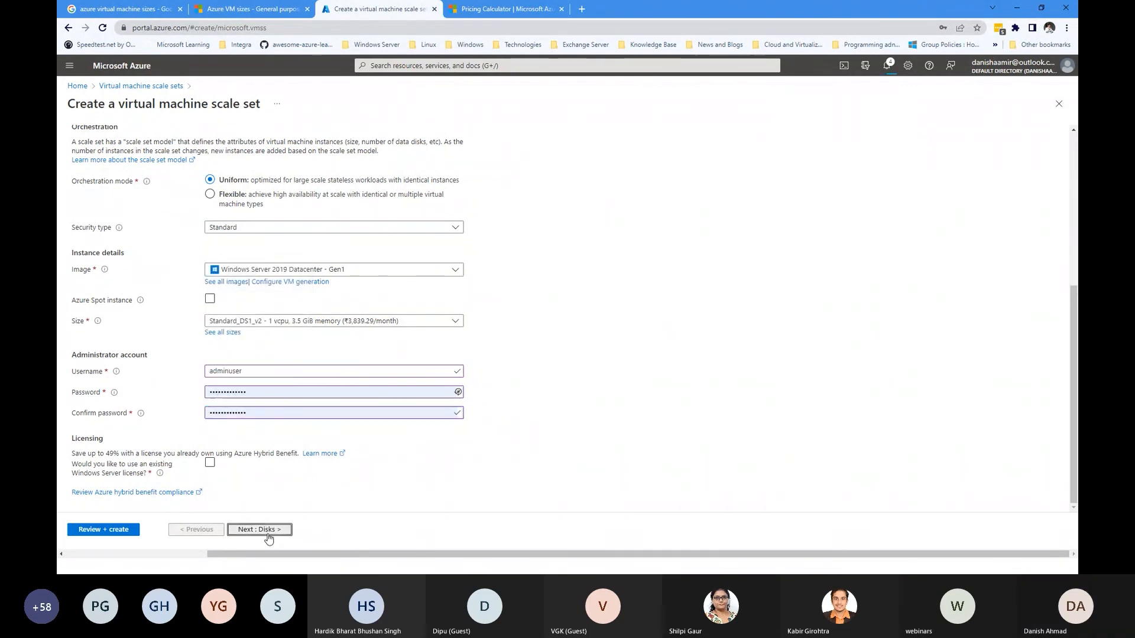
{"action": "left_click", "coordinate": [270, 530]}
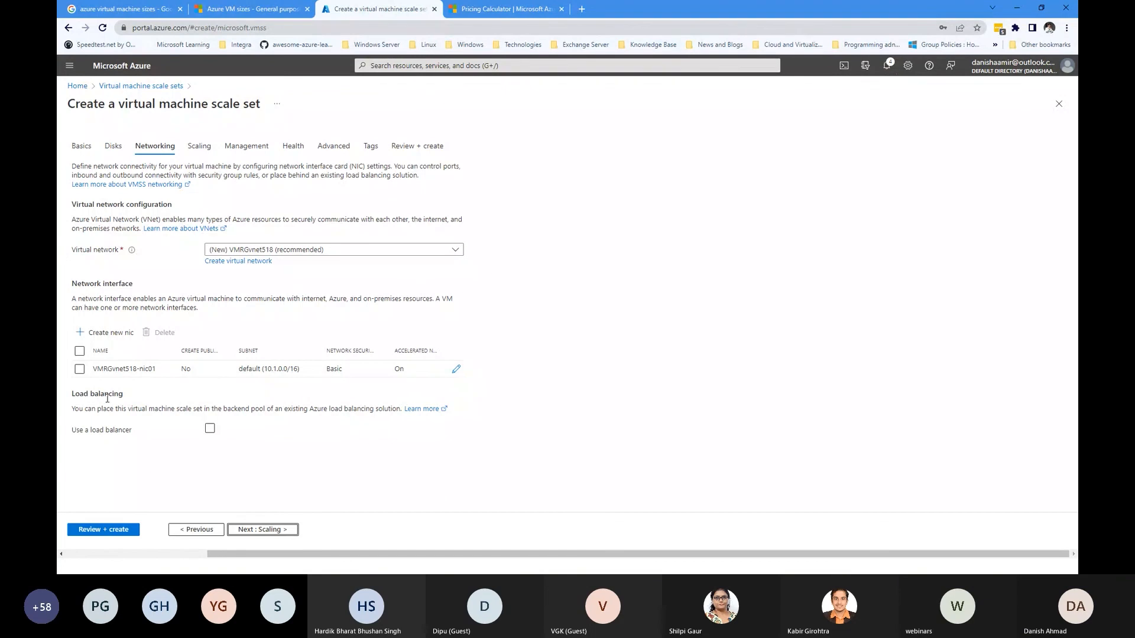
Highlight the Load balancing heading, and on the Implement Scale Sets slide sketch three red monitors above a long right-pointing arrow
{"action": "left_click_drag", "start_coordinate": [76, 394], "coordinate": [199, 401]}
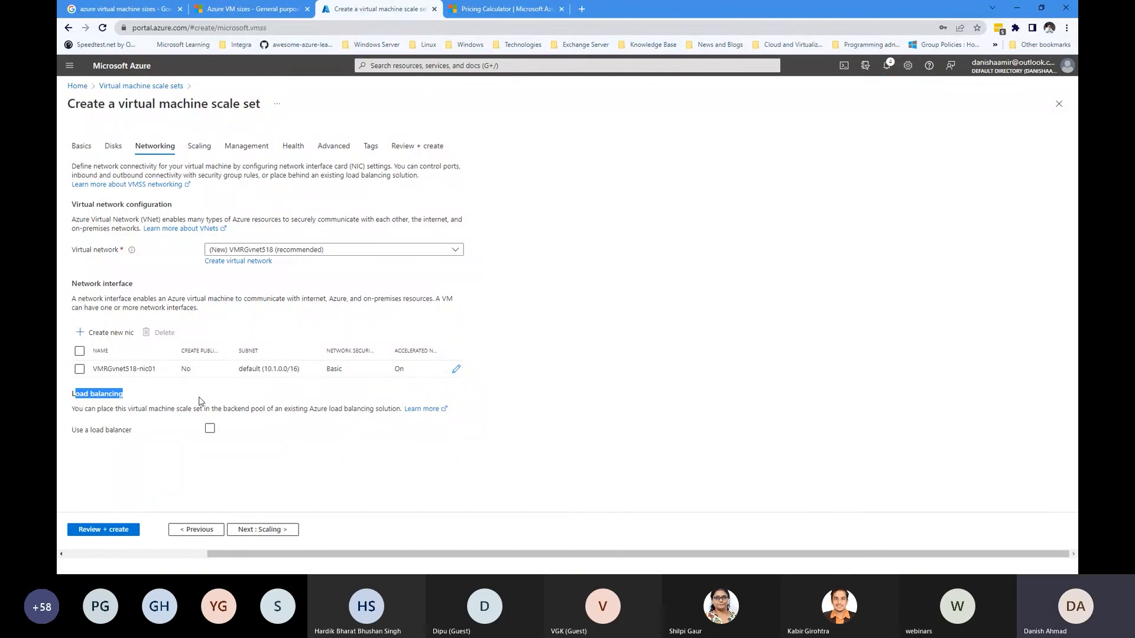
{"action": "left_click", "coordinate": [1018, 10]}
{"action": "mouse_move", "coordinate": [470, 437]}
{"action": "left_mouse_down"}
{"action": "mouse_move", "coordinate": [472, 415]}
{"action": "mouse_move", "coordinate": [505, 429]}
{"action": "mouse_move", "coordinate": [471, 436]}
{"action": "mouse_move", "coordinate": [496, 443]}
{"action": "left_mouse_up"}
{"action": "mouse_move", "coordinate": [534, 427]}
{"action": "left_mouse_down"}
{"action": "mouse_move", "coordinate": [534, 400]}
{"action": "mouse_move", "coordinate": [553, 433]}
{"action": "left_mouse_up"}
{"action": "left_click_drag", "start_coordinate": [548, 434], "coordinate": [566, 434]}
{"action": "mouse_move", "coordinate": [591, 418]}
{"action": "left_mouse_down"}
{"action": "mouse_move", "coordinate": [591, 393]}
{"action": "mouse_move", "coordinate": [625, 414]}
{"action": "mouse_move", "coordinate": [593, 419]}
{"action": "mouse_move", "coordinate": [636, 426]}
{"action": "left_mouse_up"}
{"action": "left_click_drag", "start_coordinate": [496, 464], "coordinate": [678, 471]}
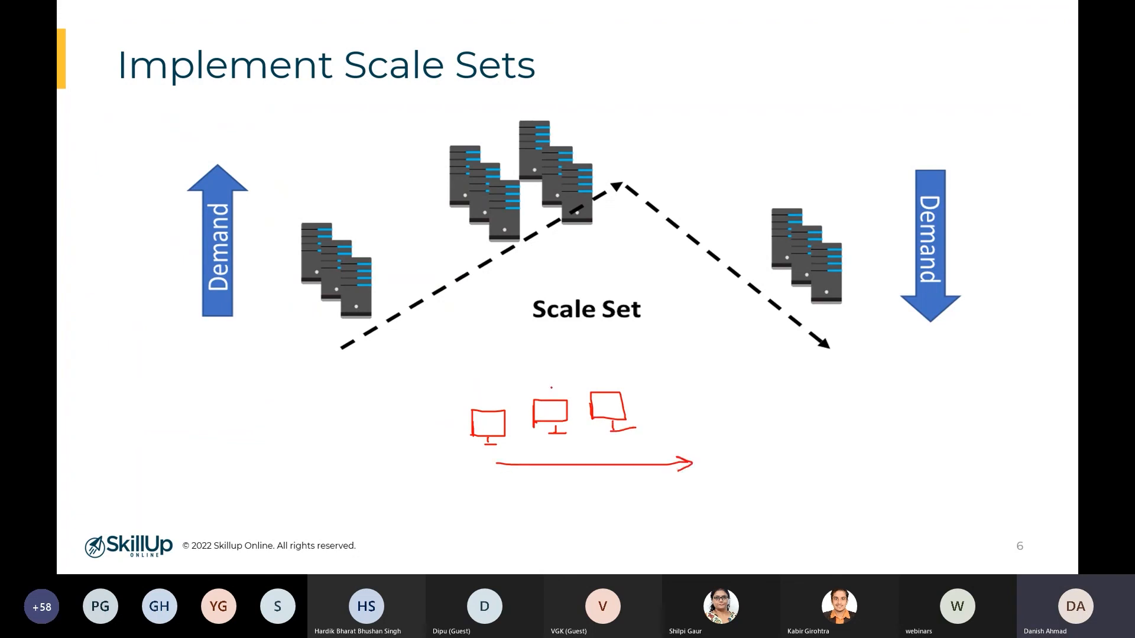
Draw a red box labelled "LB" above the monitors with arrows to each one, plus a user figure with an arrow into the box
{"action": "left_click_drag", "start_coordinate": [525, 352], "coordinate": [498, 397]}
{"action": "left_click_drag", "start_coordinate": [498, 389], "coordinate": [506, 398]}
{"action": "left_click", "coordinate": [559, 391]}
{"action": "left_click_drag", "start_coordinate": [556, 369], "coordinate": [554, 395]}
{"action": "mouse_move", "coordinate": [548, 385]}
{"action": "left_mouse_down"}
{"action": "mouse_move", "coordinate": [555, 396]}
{"action": "mouse_move", "coordinate": [609, 387]}
{"action": "left_mouse_up"}
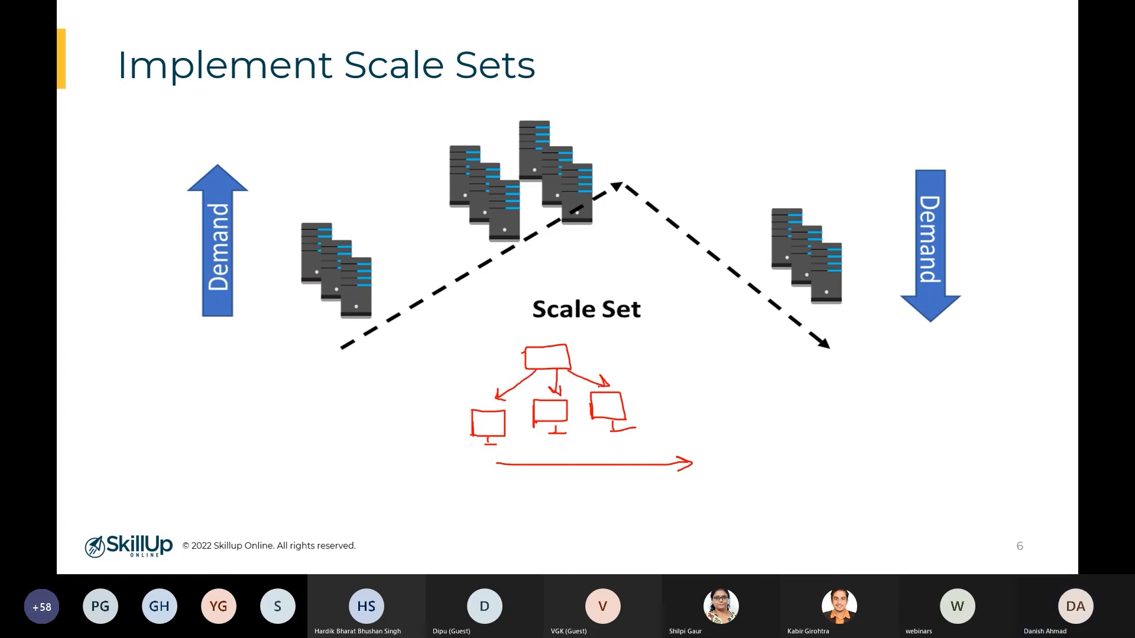
{"action": "mouse_move", "coordinate": [525, 289]}
{"action": "left_mouse_down"}
{"action": "mouse_move", "coordinate": [512, 316]}
{"action": "mouse_move", "coordinate": [531, 310]}
{"action": "mouse_move", "coordinate": [540, 360]}
{"action": "mouse_move", "coordinate": [551, 354]}
{"action": "mouse_move", "coordinate": [542, 363]}
{"action": "left_mouse_up"}
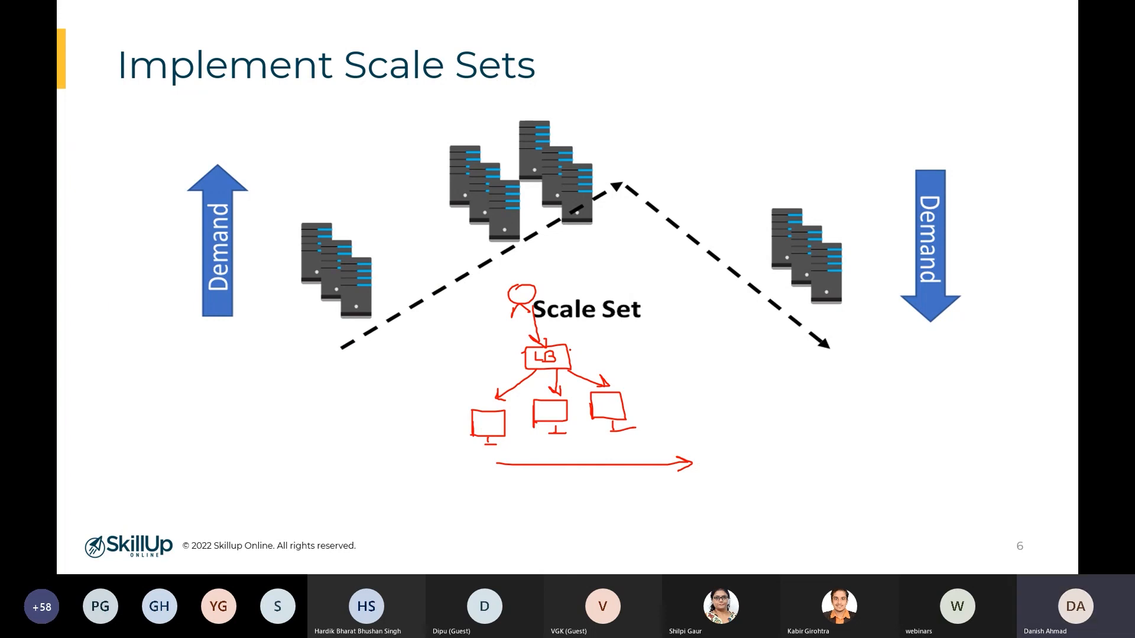
Return to the Azure portal, enable a load balancer for the scale set and highlight Azure Load Balancer in its description
{"action": "key", "text": "alt+Tab"}
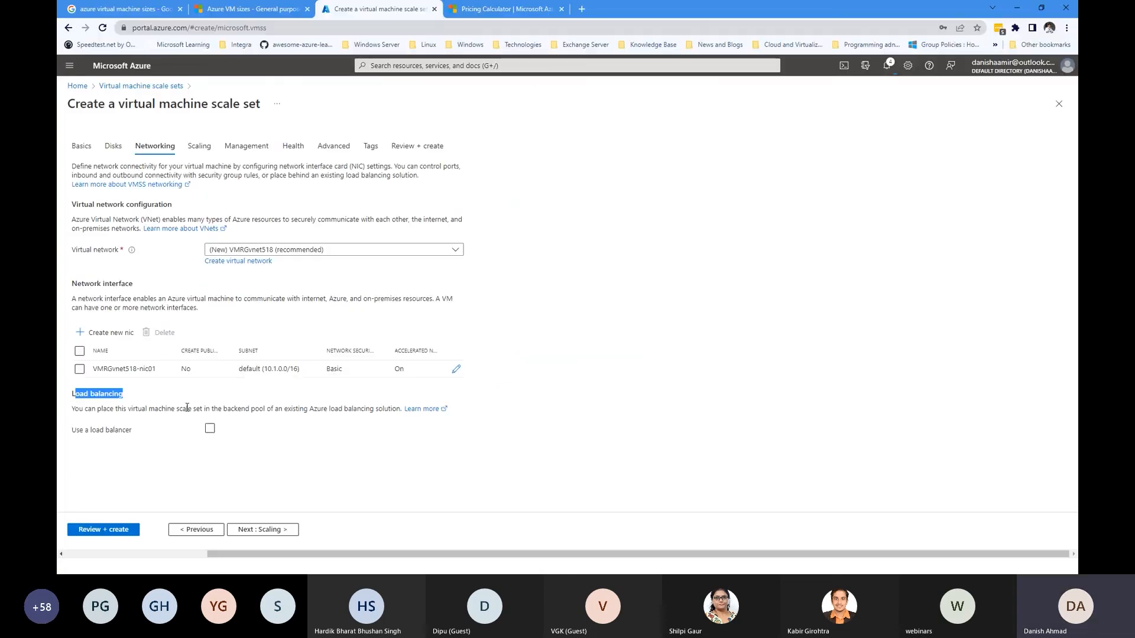
{"action": "left_click", "coordinate": [210, 430]}
{"action": "scroll", "coordinate": [324, 449], "scroll_direction": "down", "scroll_amount": 2}
{"action": "left_click_drag", "start_coordinate": [103, 376], "coordinate": [161, 393]}
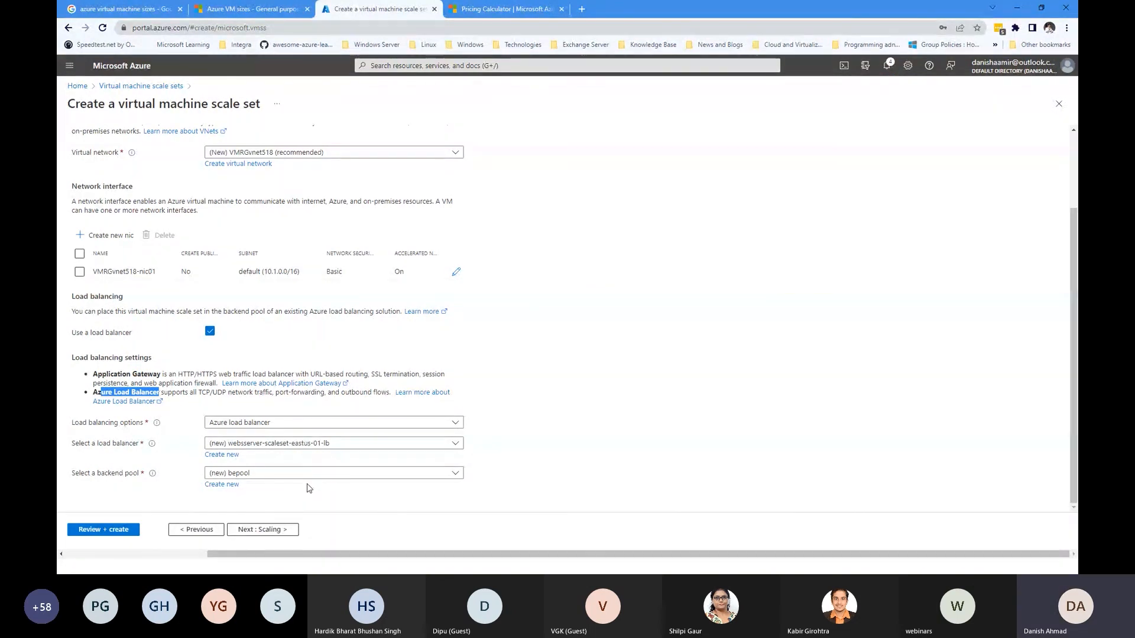
Continue to the scale set's Scaling settings and change the scaling policy to Custom
{"action": "left_click", "coordinate": [260, 529]}
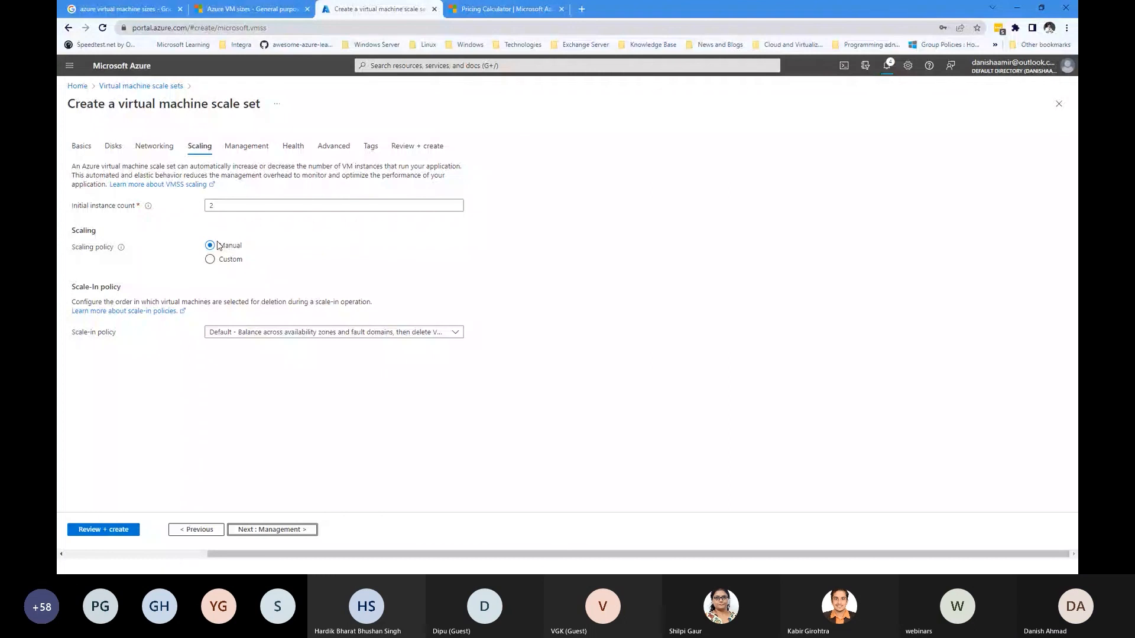
{"action": "double_click", "coordinate": [209, 205]}
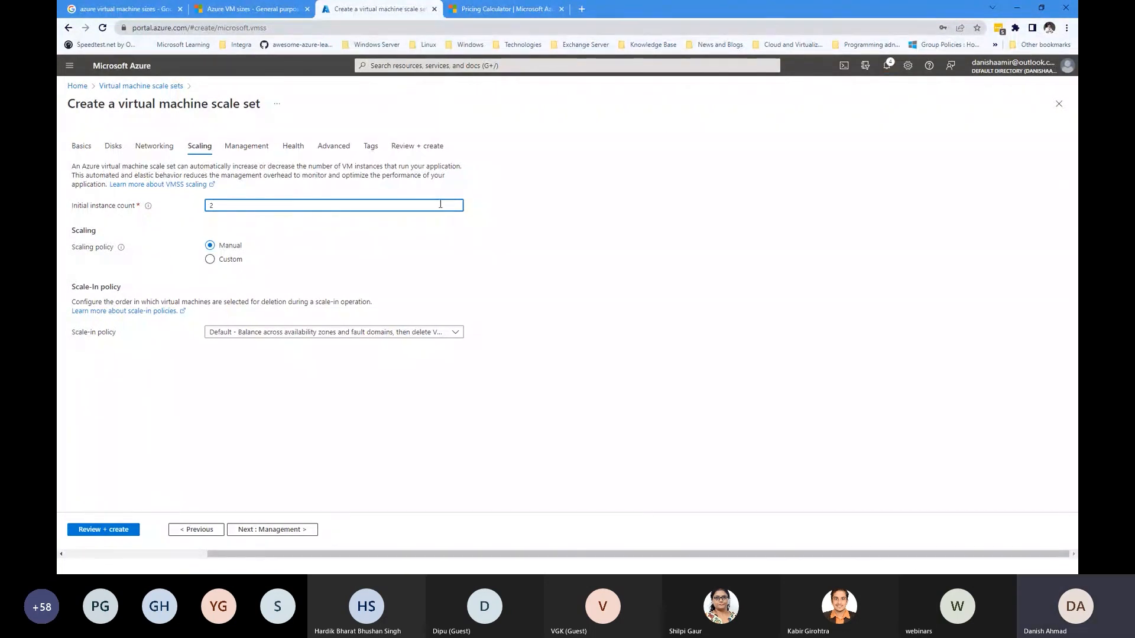
{"action": "left_click", "coordinate": [230, 260]}
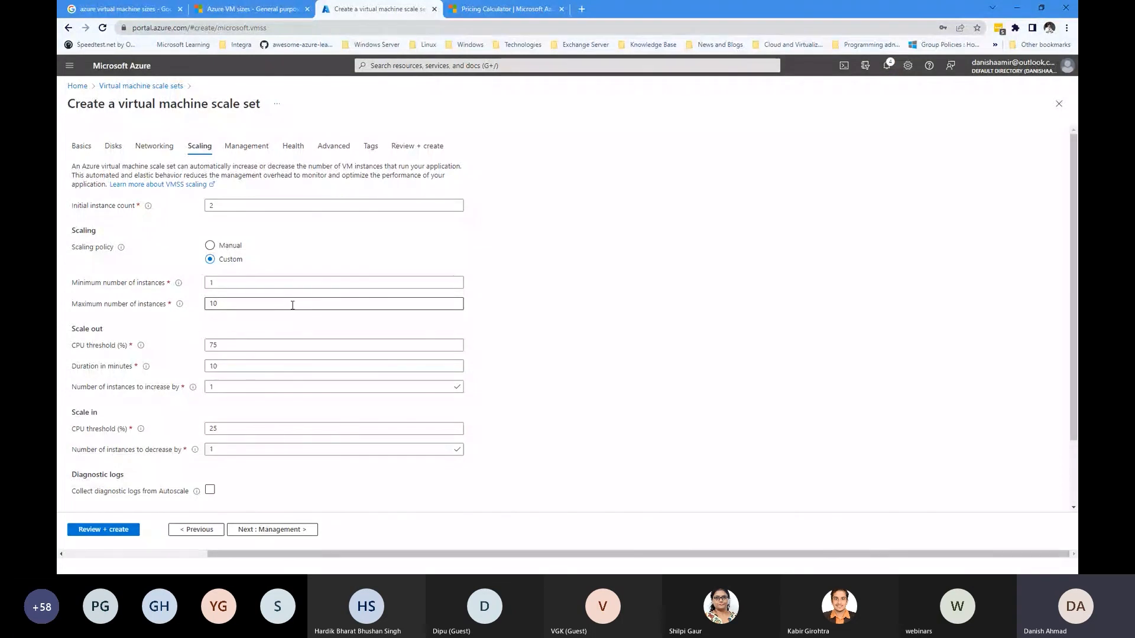
Review the initial, minimum and maximum instance counts and highlight the Scale out heading
{"action": "double_click", "coordinate": [234, 208]}
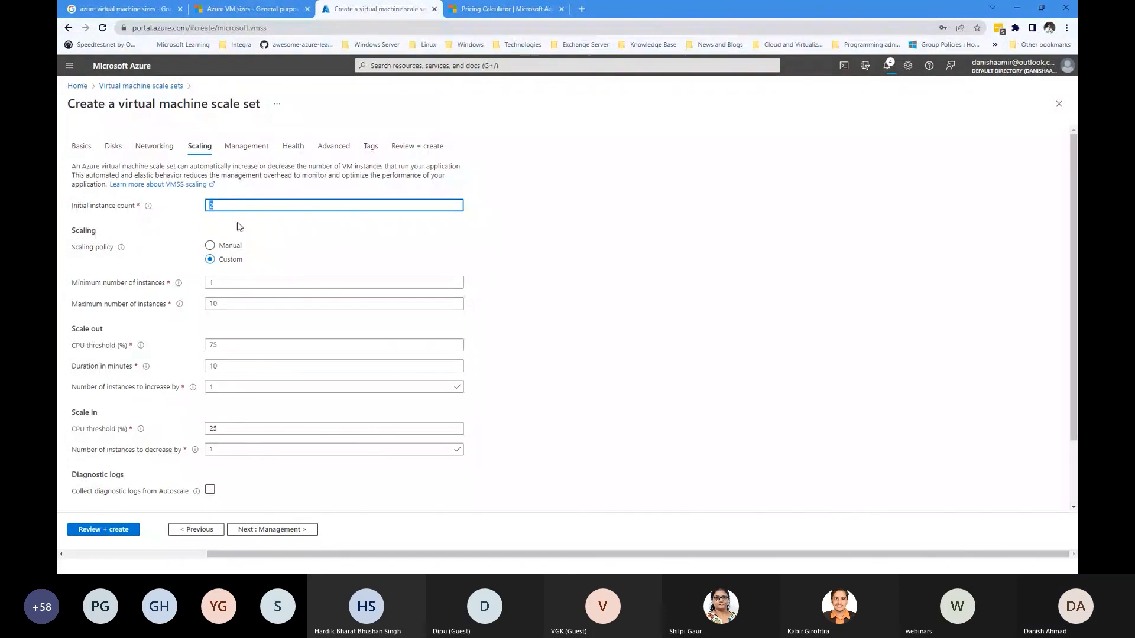
{"action": "left_click", "coordinate": [165, 237]}
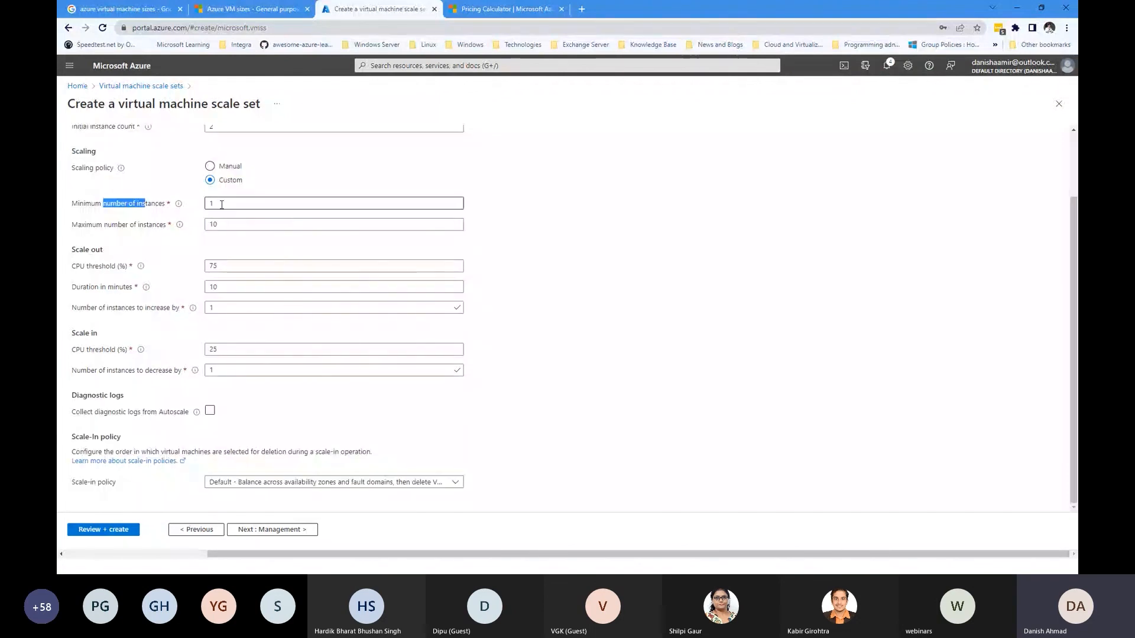
{"action": "left_click", "coordinate": [221, 204]}
{"action": "key", "text": "Tab"}
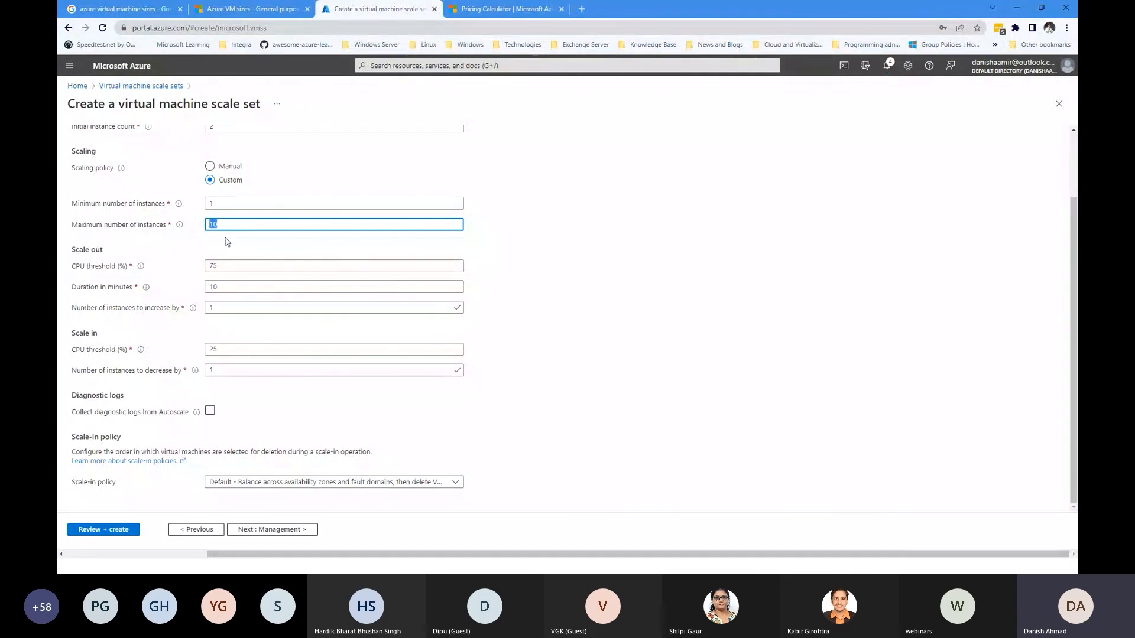
{"action": "left_click_drag", "start_coordinate": [75, 250], "coordinate": [108, 254]}
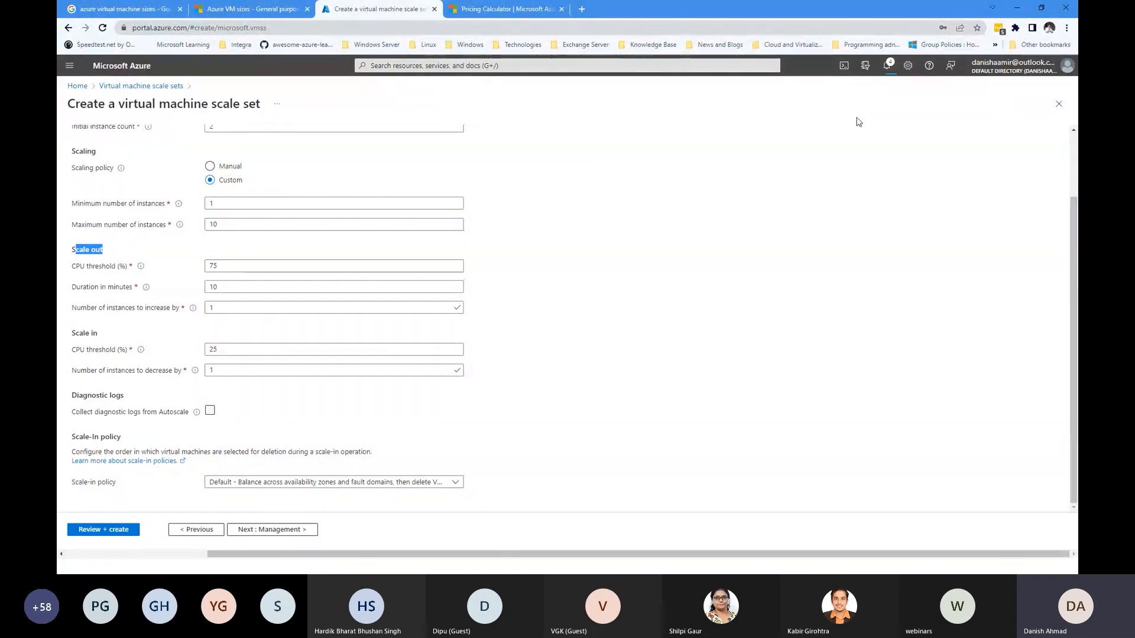
Highlight the Scale out heading and review its CPU threshold, duration and number of instances to increase by
{"action": "double_click", "coordinate": [246, 266]}
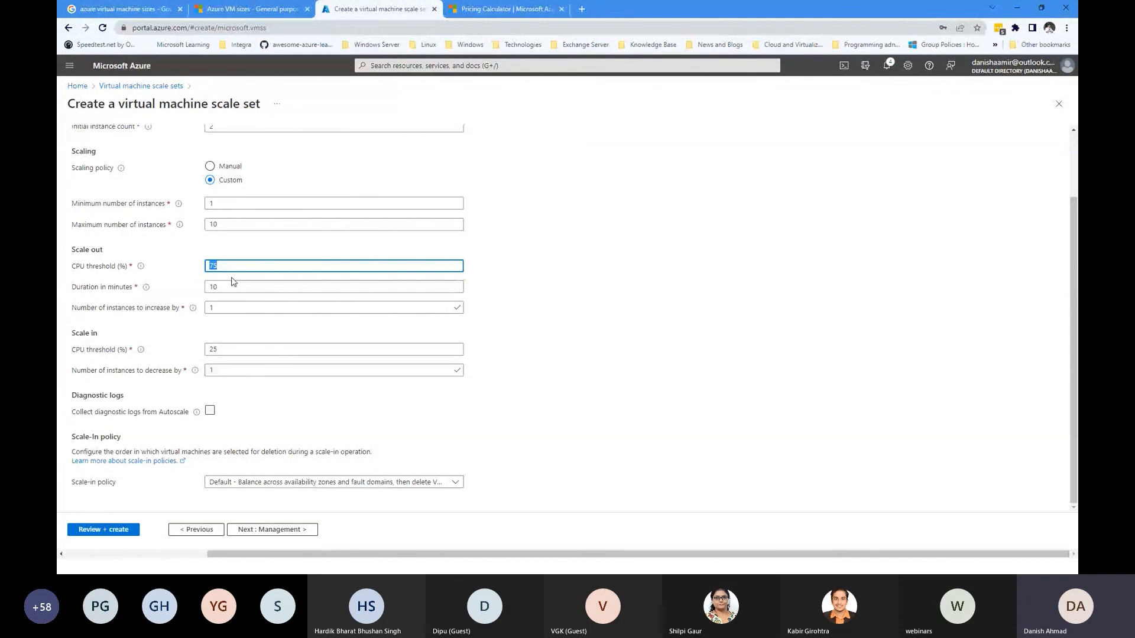
{"action": "left_click_drag", "start_coordinate": [229, 289], "coordinate": [207, 286]}
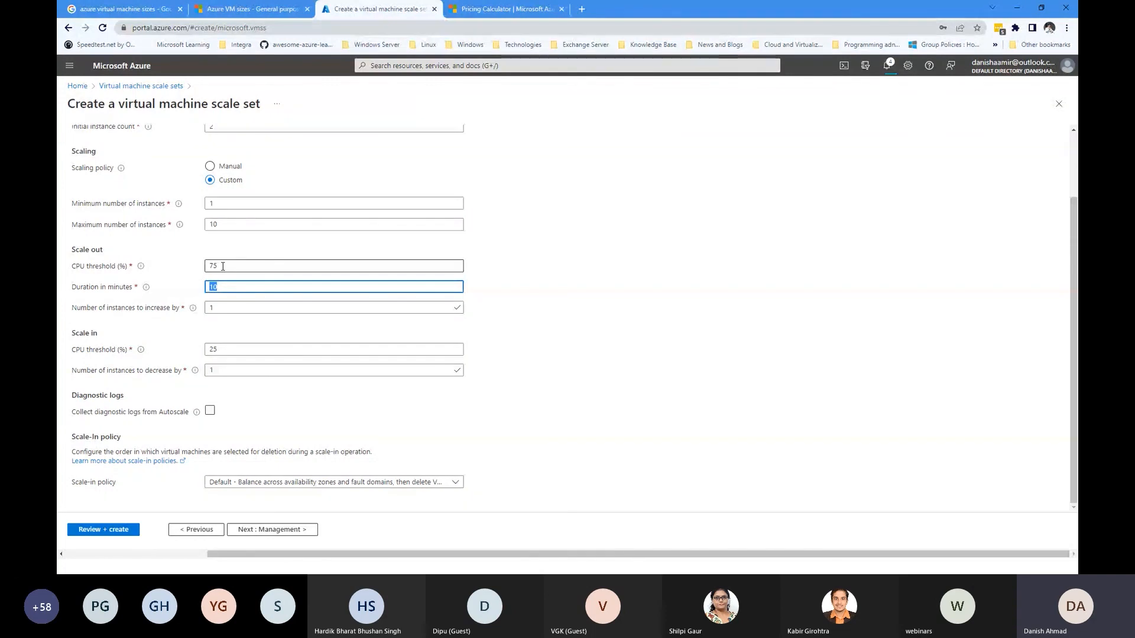
{"action": "double_click", "coordinate": [222, 266]}
{"action": "left_click", "coordinate": [208, 305]}
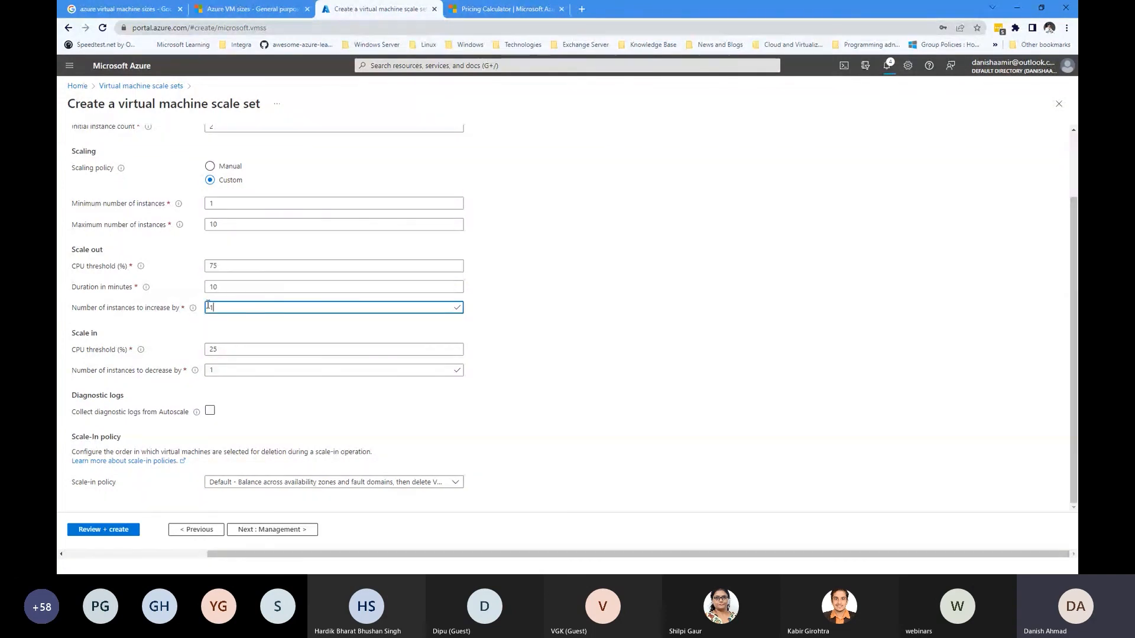
{"action": "triple_click", "coordinate": [87, 250]}
Highlight the Scale in heading and review its CPU threshold and number of instances to decrease by
{"action": "triple_click", "coordinate": [84, 333]}
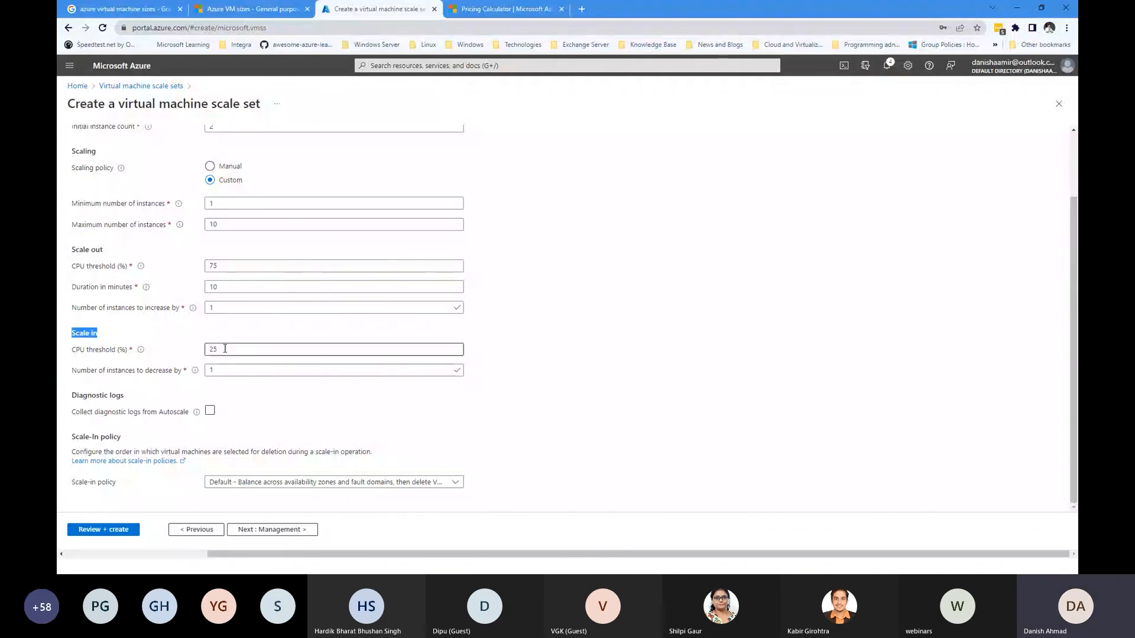
{"action": "double_click", "coordinate": [225, 349]}
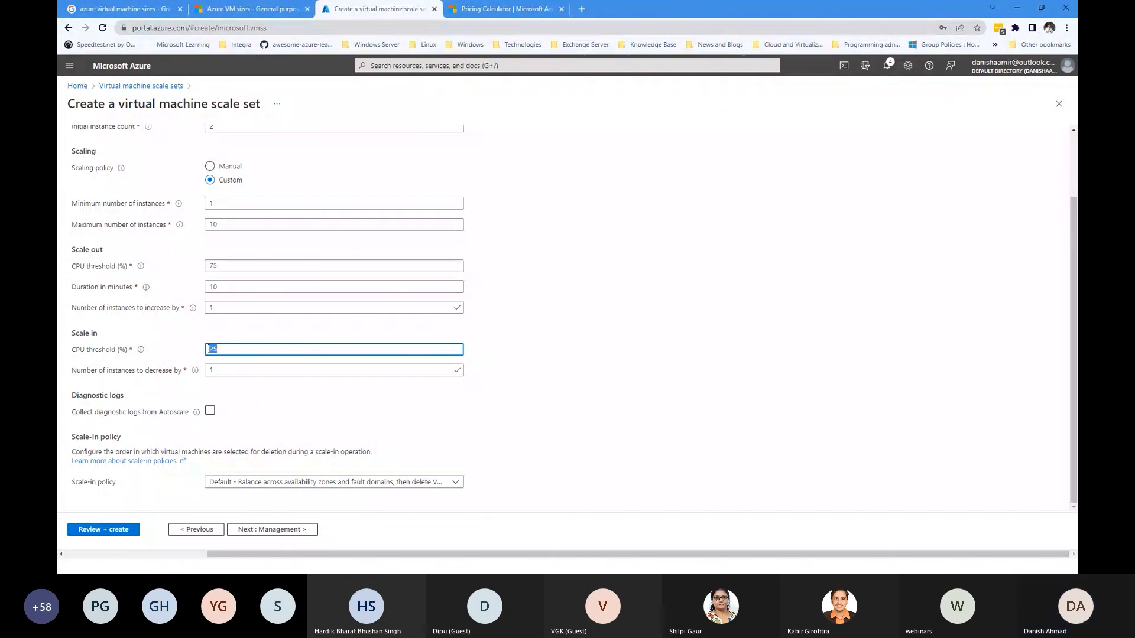
{"action": "key", "text": "Tab"}
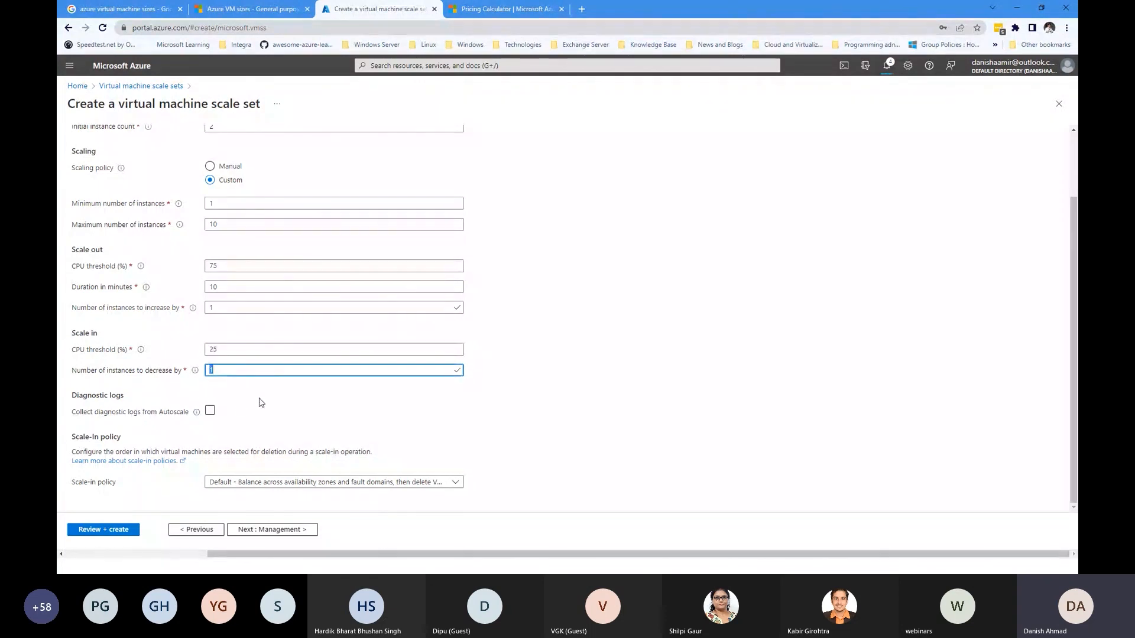
{"action": "scroll", "coordinate": [261, 402], "scroll_direction": "up", "scroll_amount": 3}
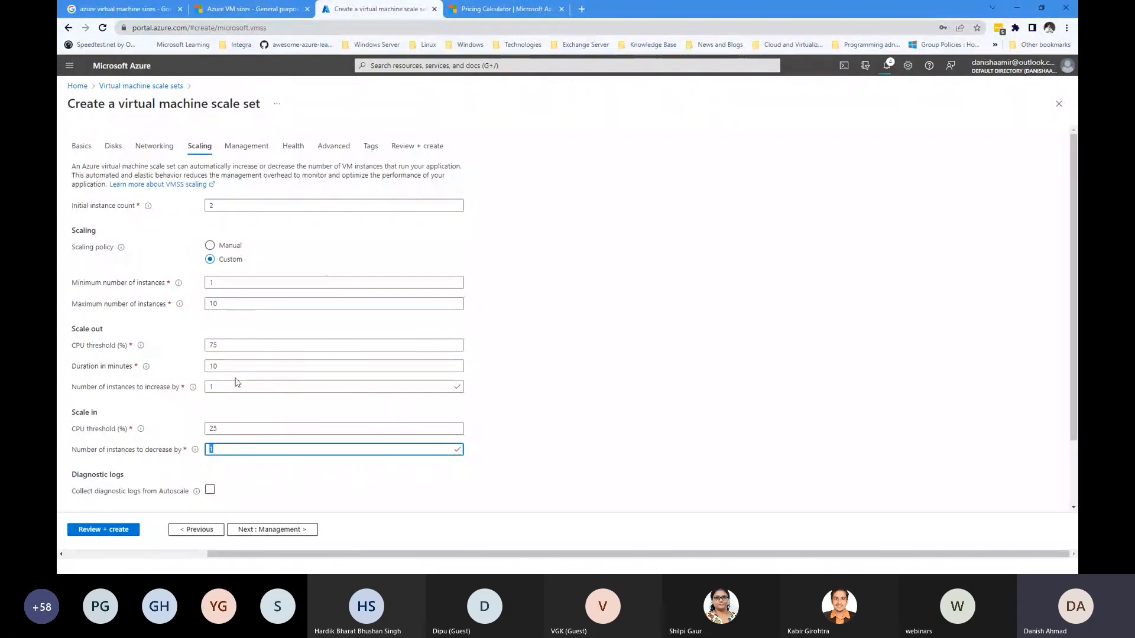
{"action": "scroll", "coordinate": [237, 382], "scroll_direction": "down", "scroll_amount": 3}
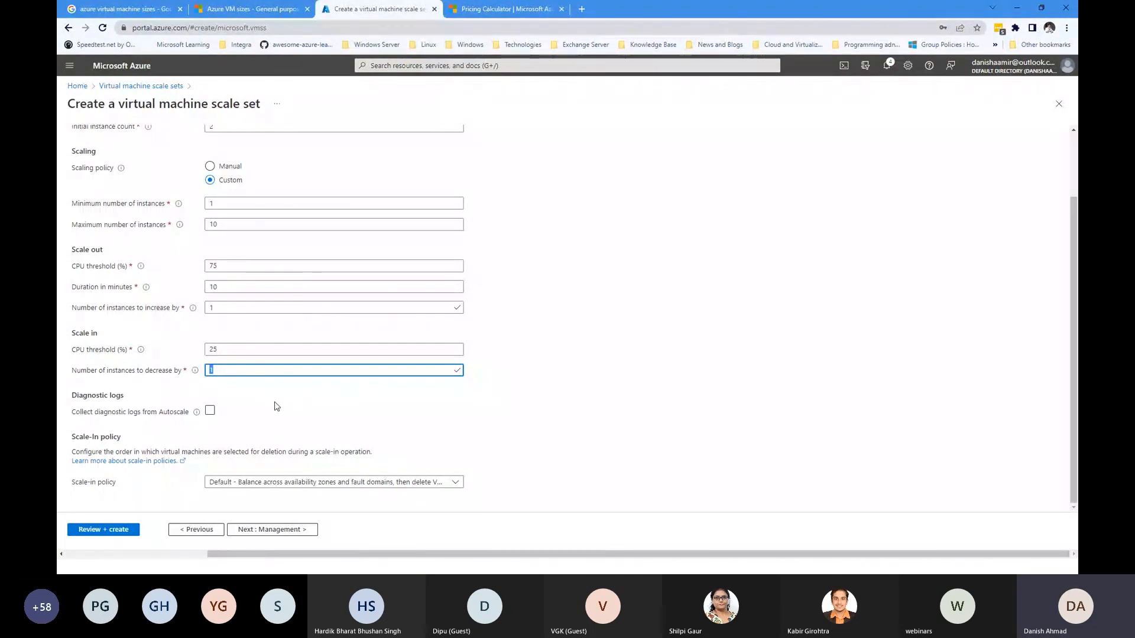
Highlight "virtual machine scale set" in the page title and open the configuration's Review + create summary
{"action": "left_click_drag", "start_coordinate": [125, 103], "coordinate": [306, 241]}
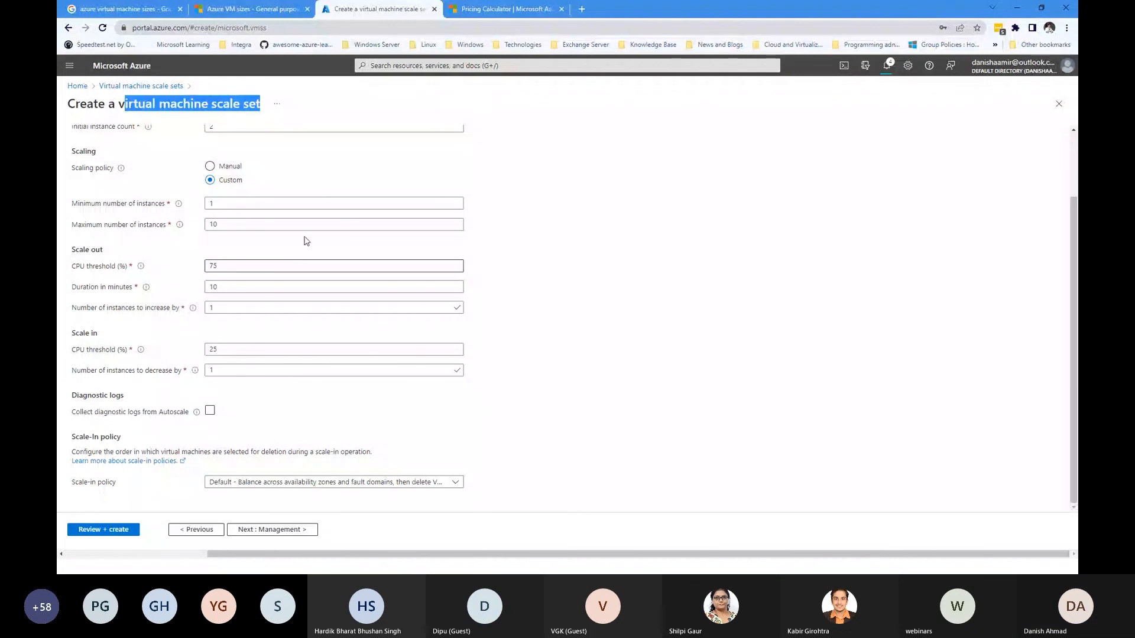
{"action": "left_click", "coordinate": [264, 351]}
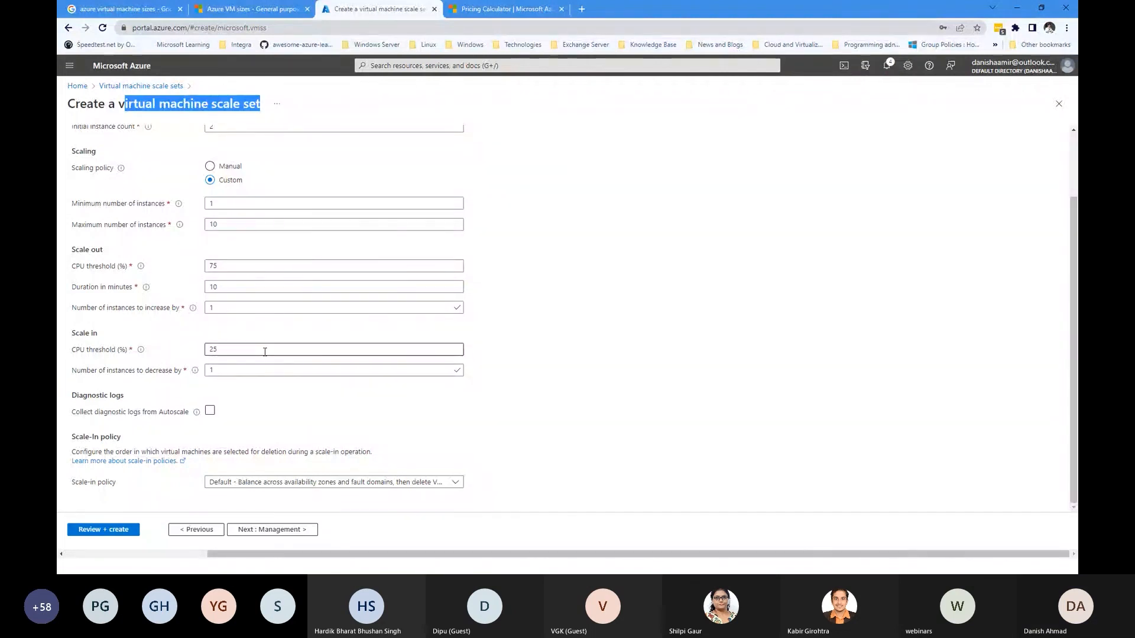
{"action": "left_click", "coordinate": [117, 531]}
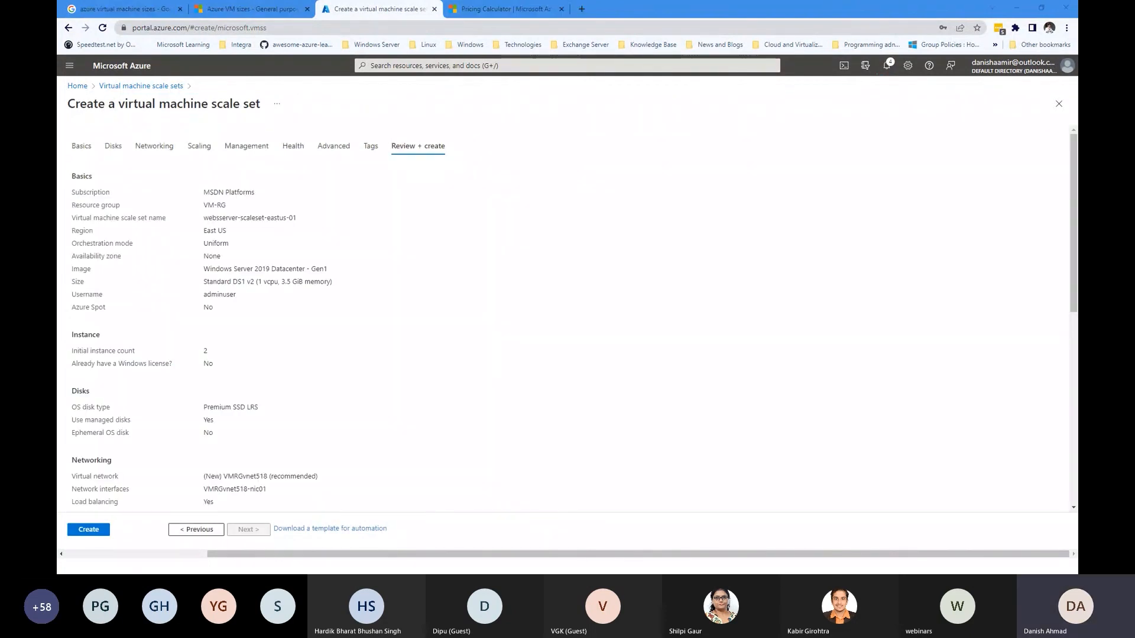
Switch back to the Implement Scale Sets slide, underline its title in red and reveal the first two text boxes
{"action": "key", "text": "alt+Tab"}
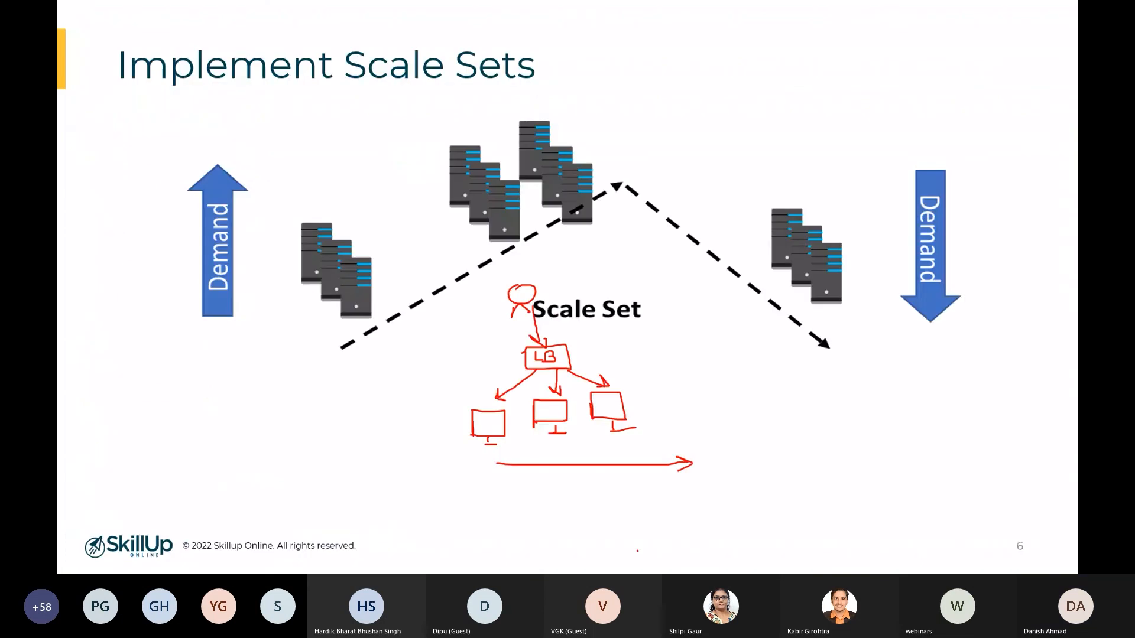
{"action": "left_click_drag", "start_coordinate": [130, 110], "coordinate": [417, 100]}
{"action": "key", "text": "Right"}
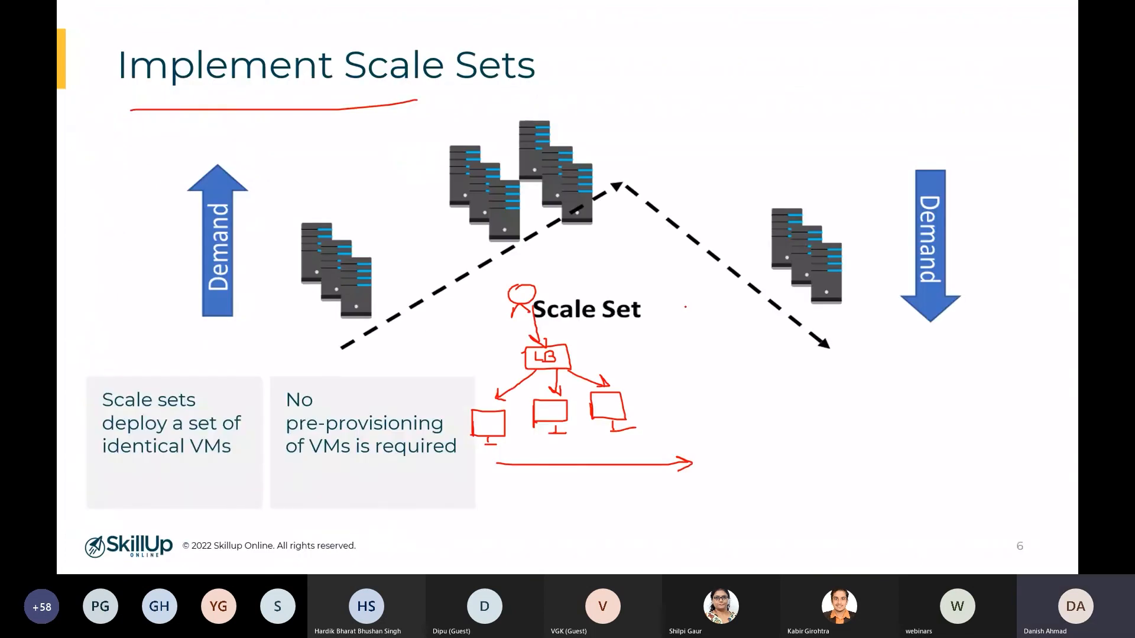
Underline the identical VMs and no pre-provisioning points in red, and reveal the points about VMs being added and removed with demand
{"action": "left_click_drag", "start_coordinate": [106, 461], "coordinate": [242, 460]}
{"action": "left_click_drag", "start_coordinate": [292, 463], "coordinate": [440, 463]}
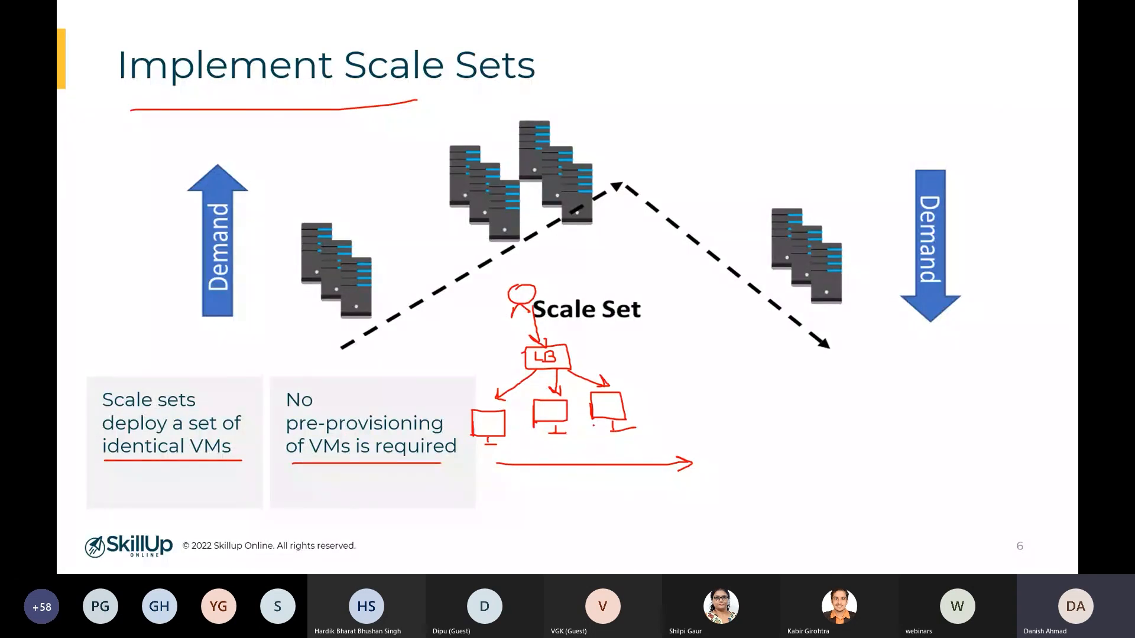
{"action": "key", "text": "Right"}
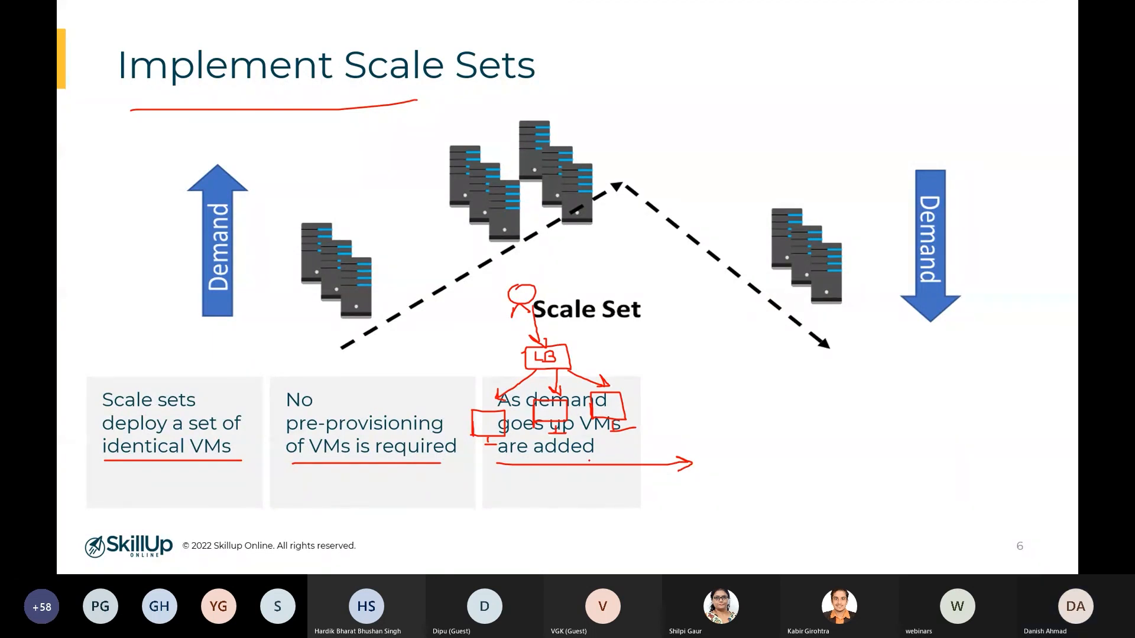
{"action": "key", "text": "Right"}
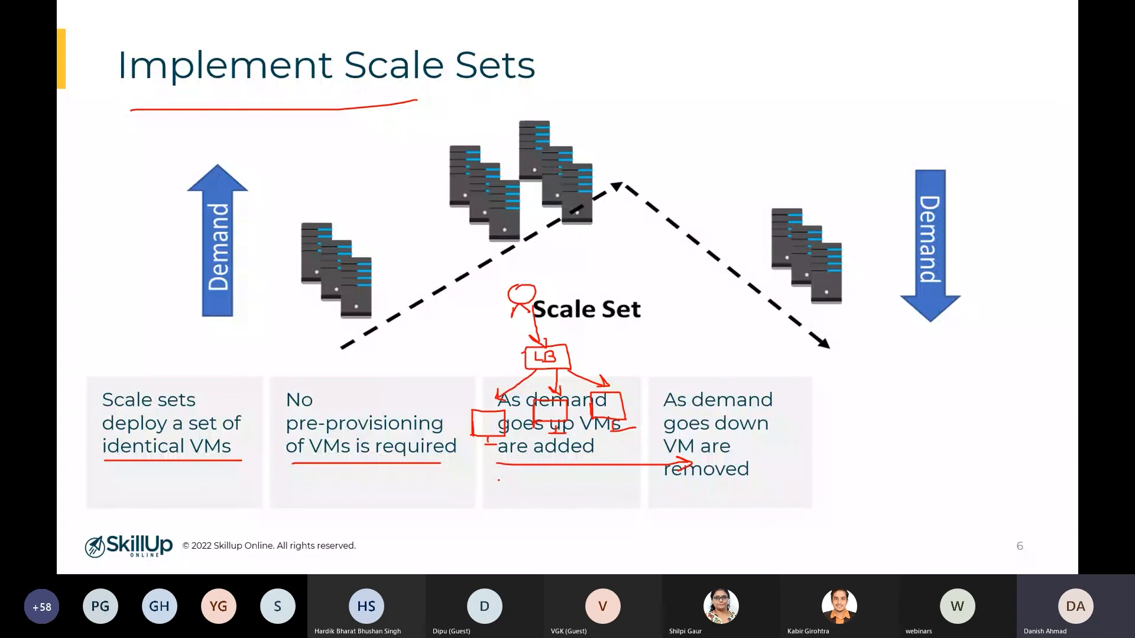